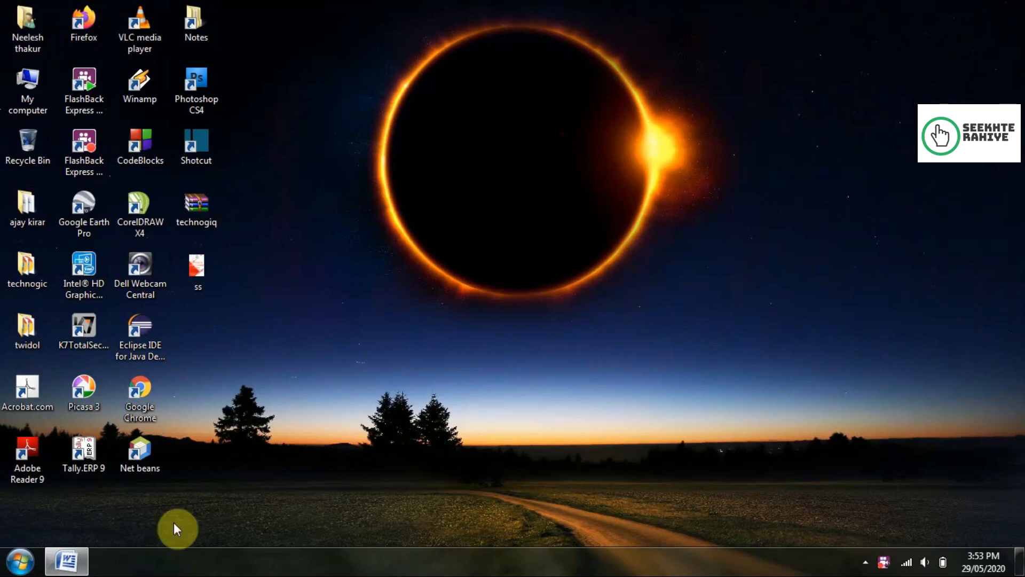
Step: Switch to Microsoft Word and generate sample paragraphs in the blank document with =rand()
click(67, 561)
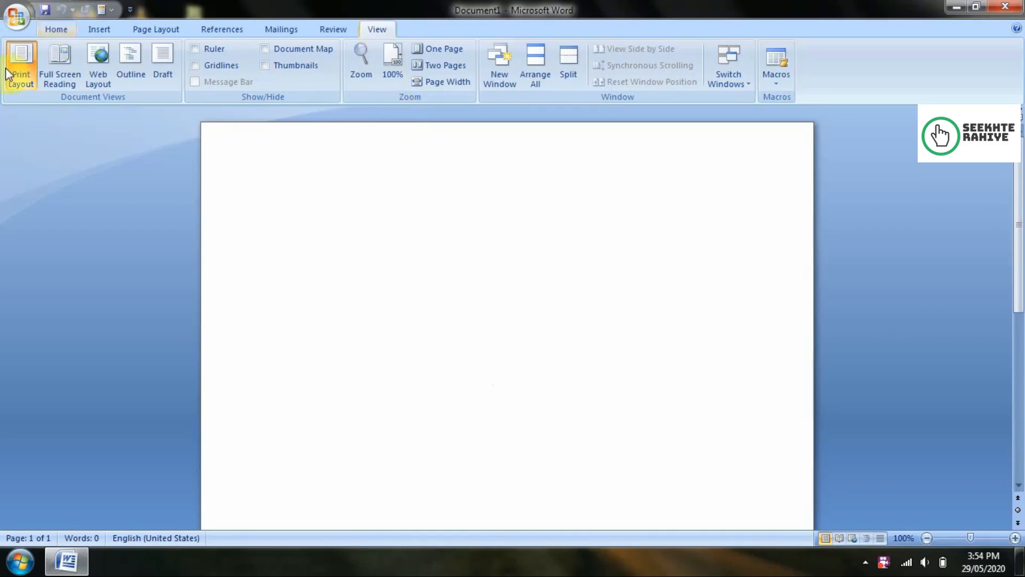
text(=)
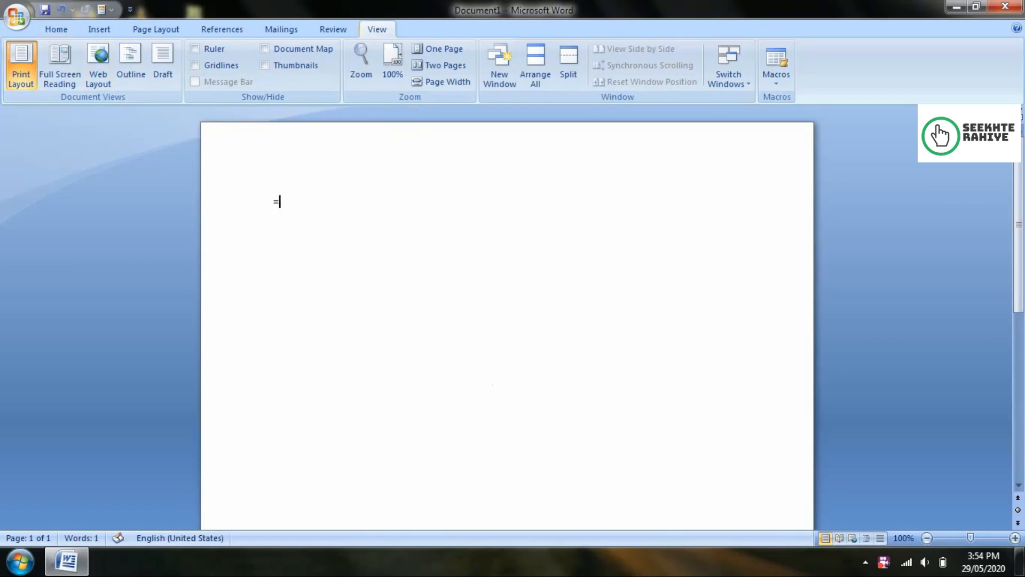
text(rand())
key(Return)
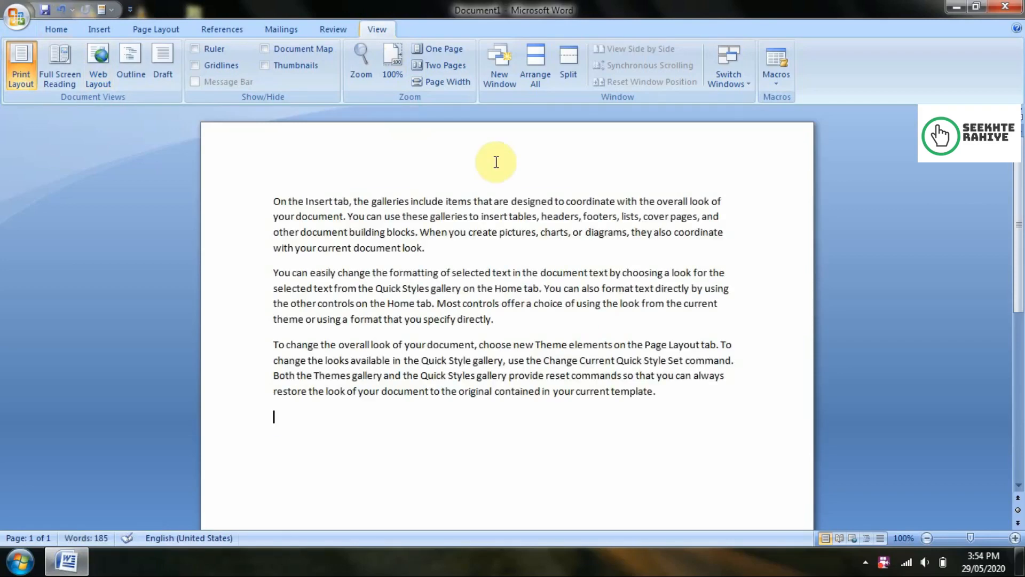
Step: Copy the entire sample text and paste it repeatedly until the document holds three copies
key(ctrl+a)
key(ctrl+c)
key(ctrl+v)
key(ctrl+v)
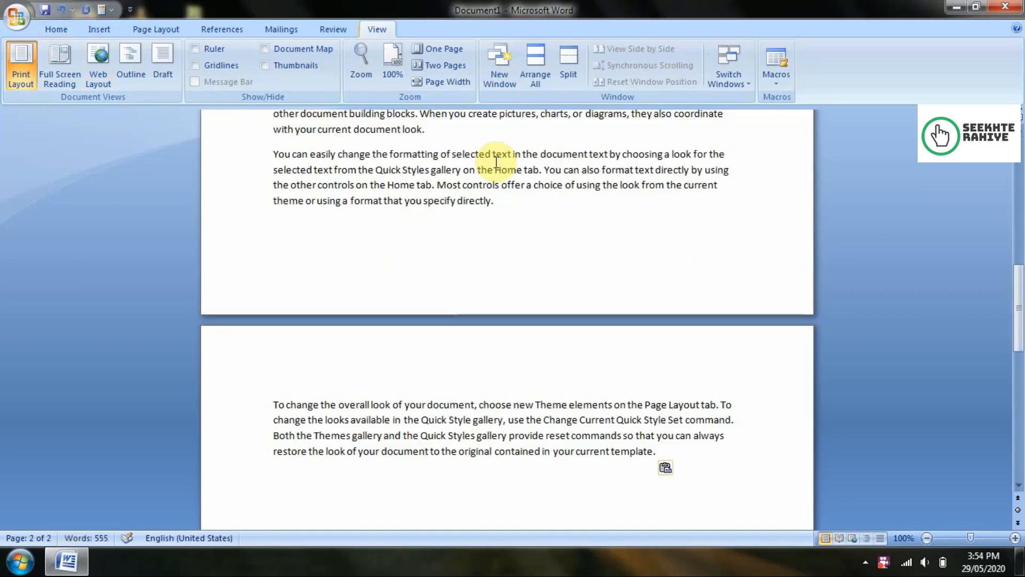
scroll(496, 381, up, 5)
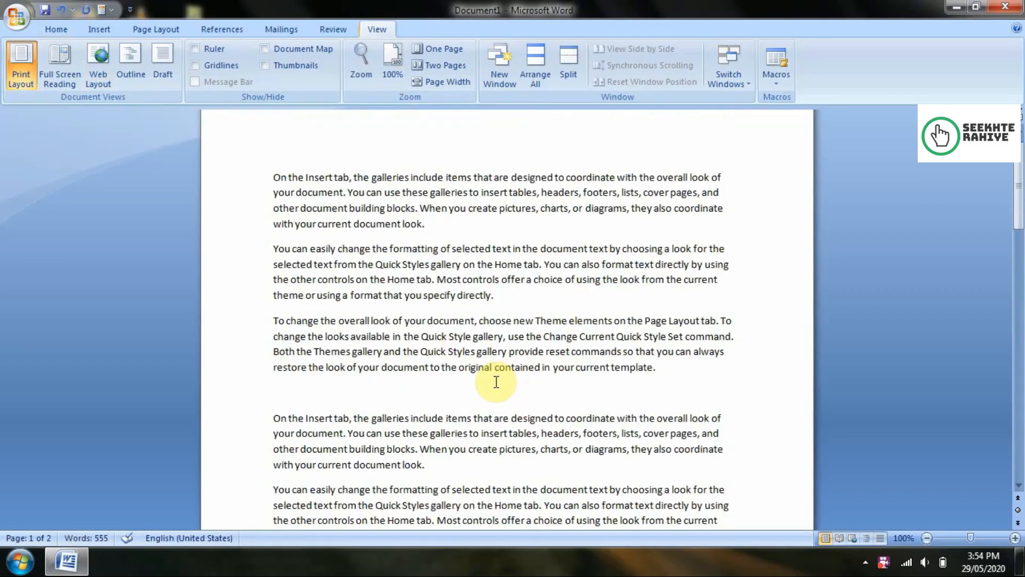
drag(270, 202, 718, 391)
click(709, 376)
Step: Set the page margins to Narrow and the paper size to A4
click(156, 29)
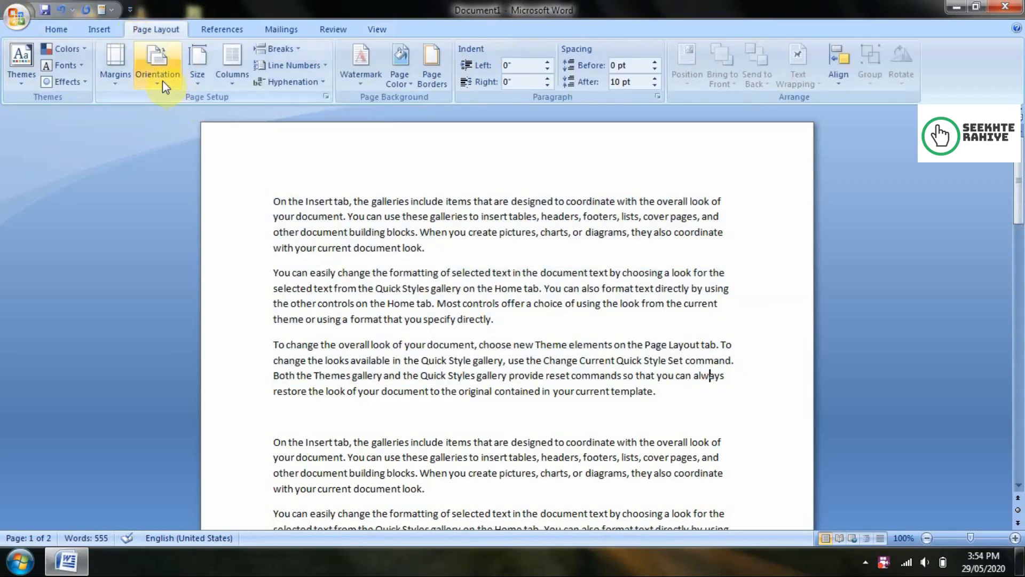
click(121, 68)
click(143, 192)
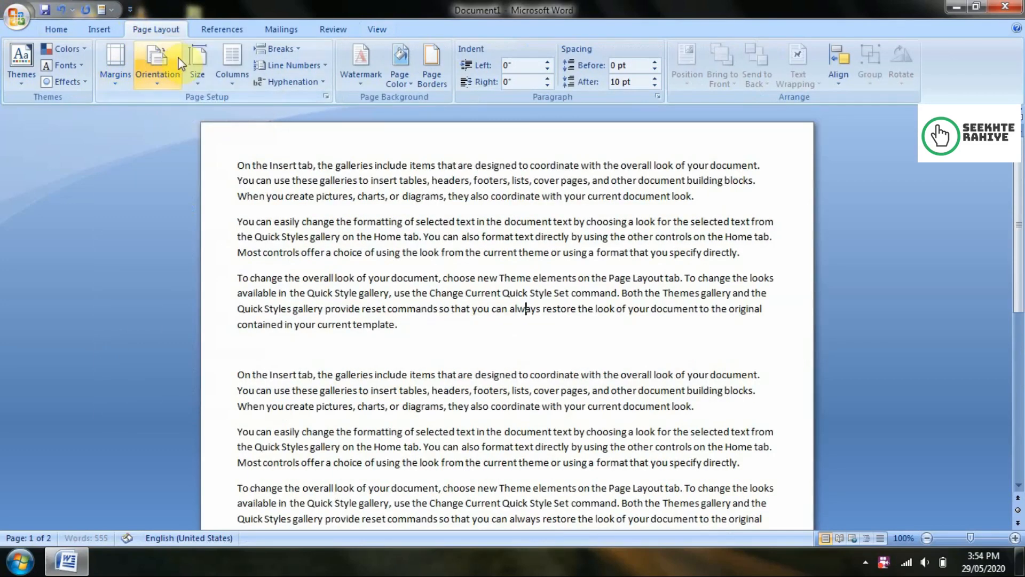
click(199, 69)
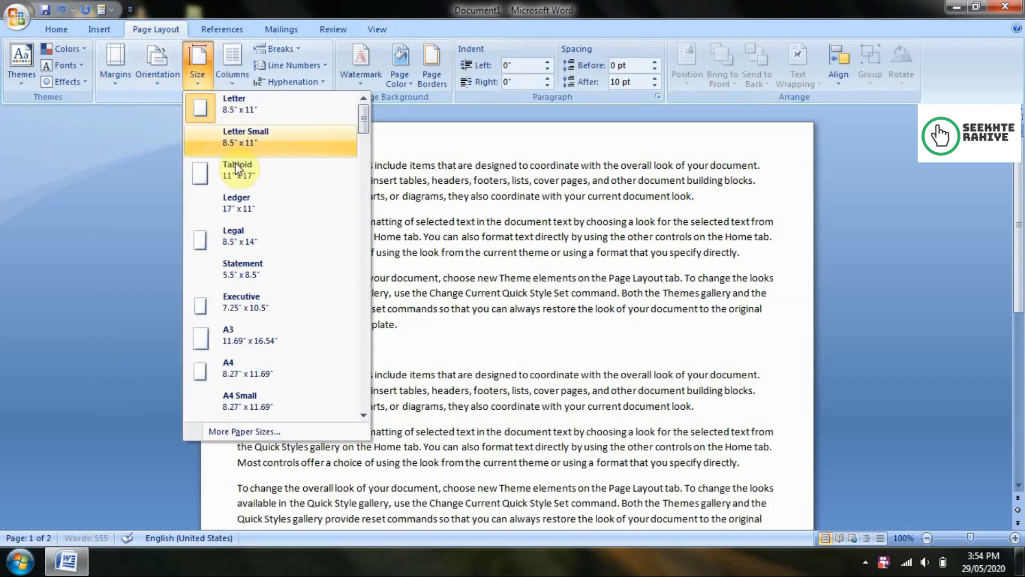
click(257, 366)
scroll(639, 319, down, 5)
scroll(639, 319, up, 5)
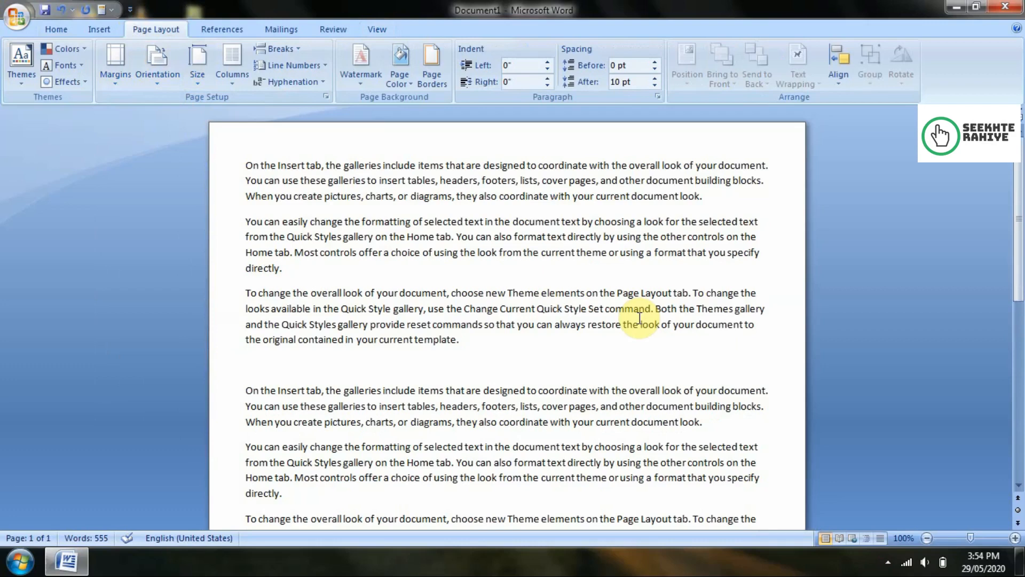
Step: View the document in Full Screen Reading, return to Print Layout and dismiss the antivirus notification
click(377, 30)
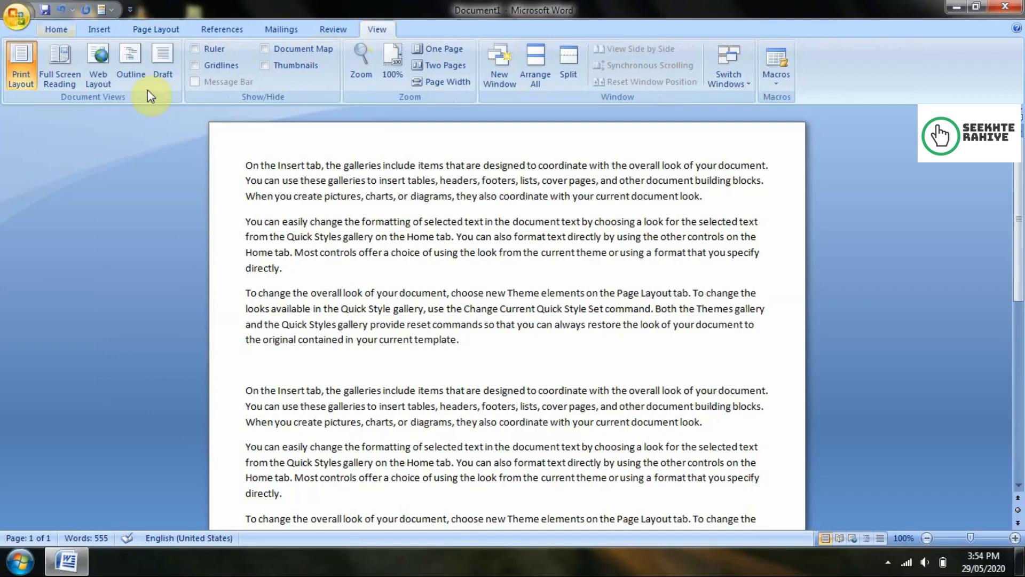
click(48, 60)
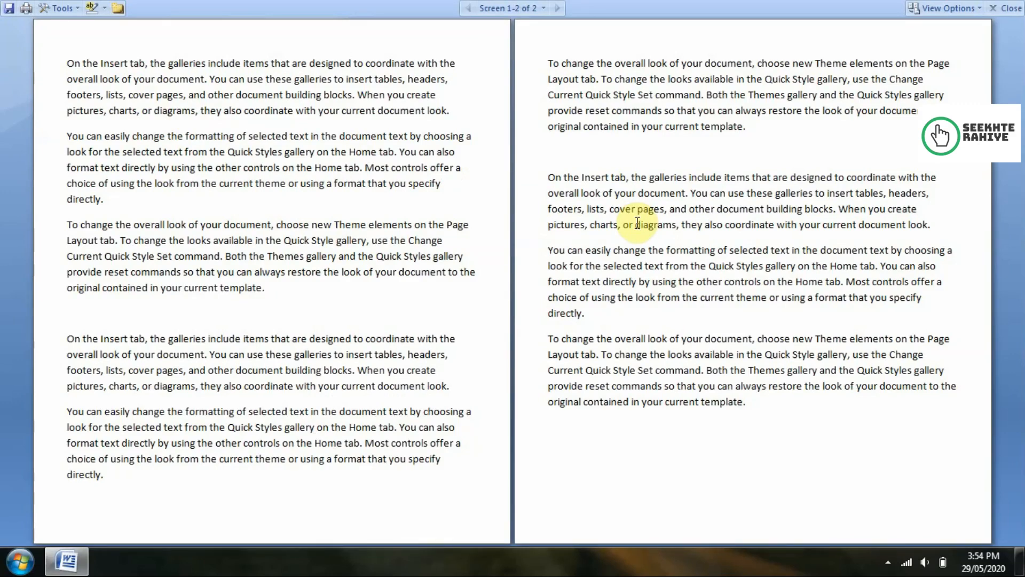
click(1012, 8)
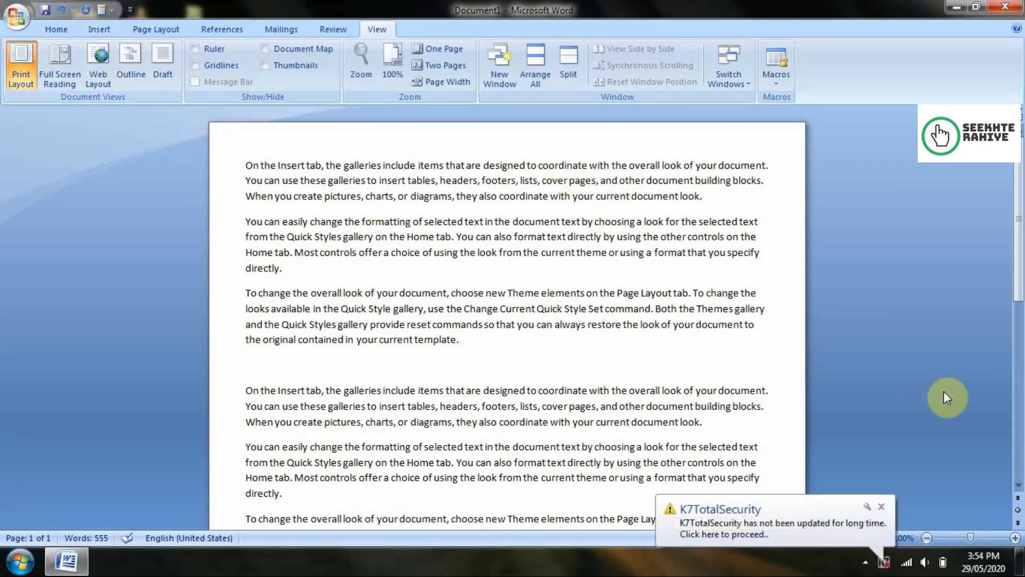
click(881, 513)
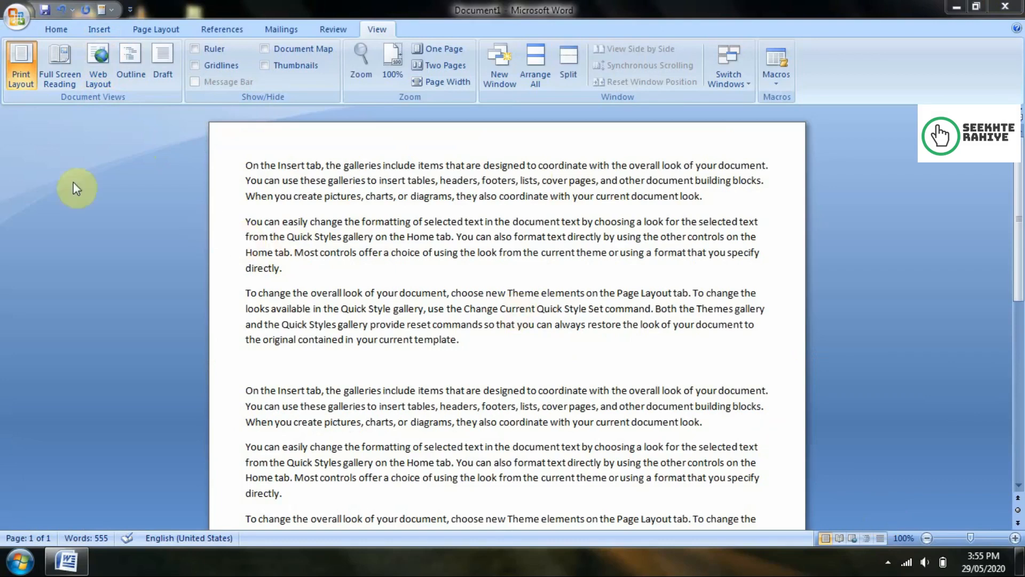
Step: View the document in Web Layout, then restore Print Layout
click(92, 71)
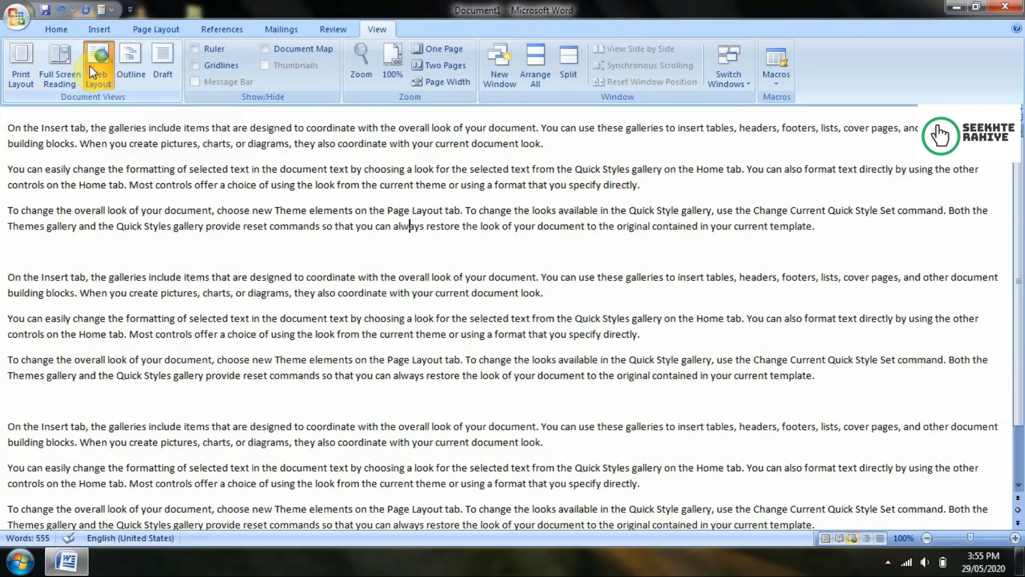
middle_click(424, 393)
middle_click(428, 398)
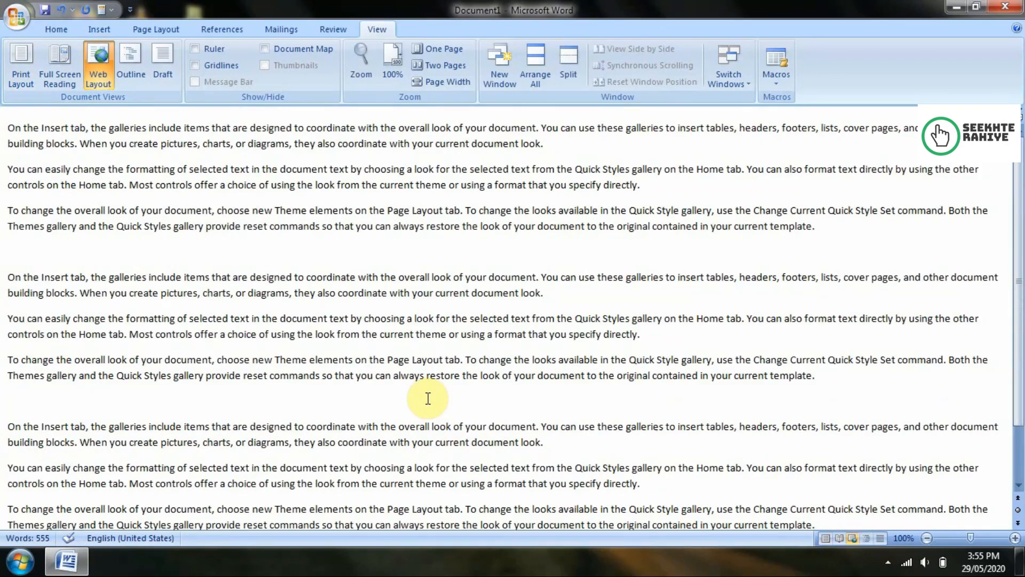
click(20, 67)
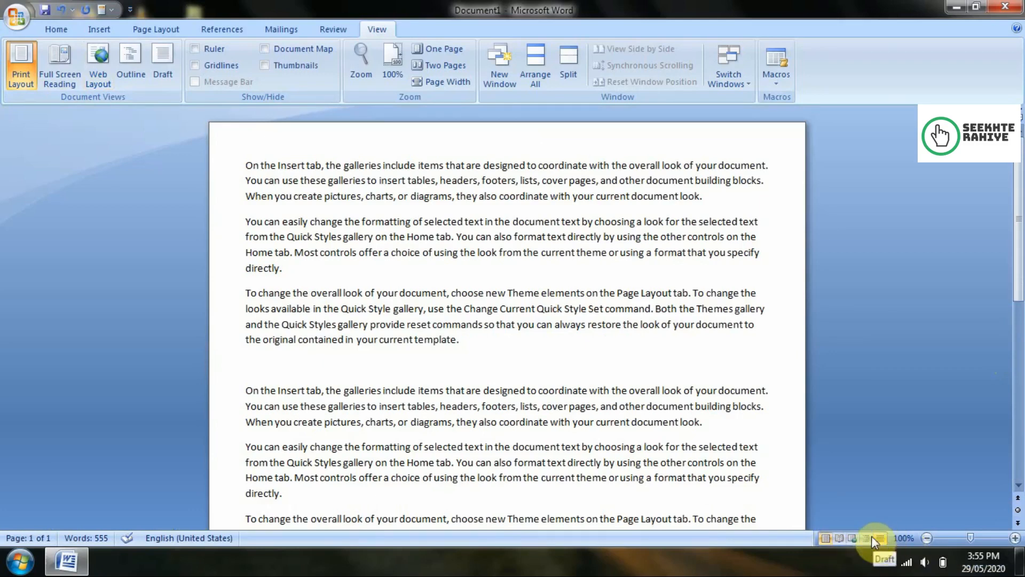
Step: Cycle through Full Screen Reading and Web Layout back to Print Layout, and remove the stray backtick from "always"
click(841, 538)
key(Escape)
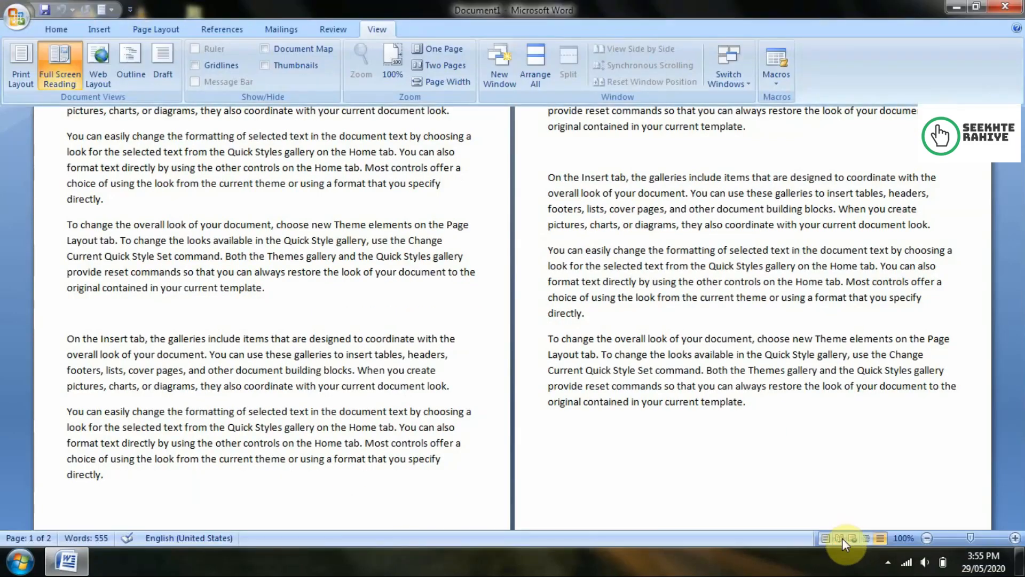
click(856, 539)
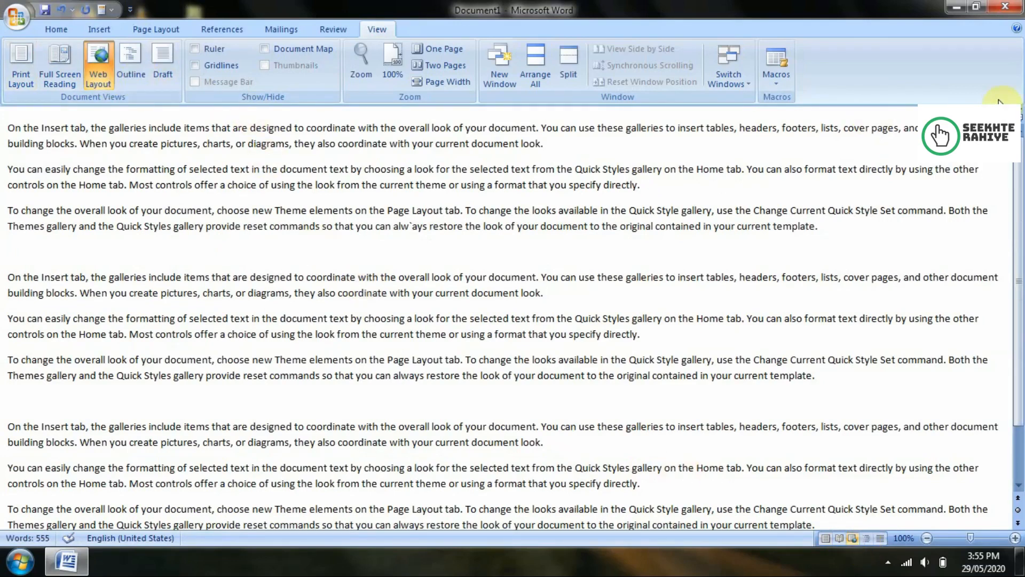
click(30, 79)
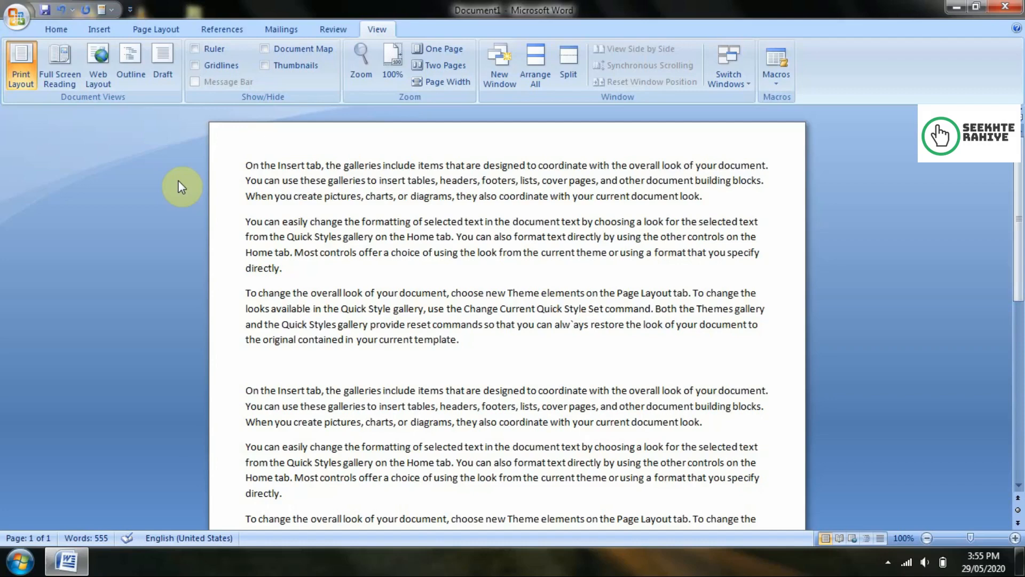
key(BackSpace)
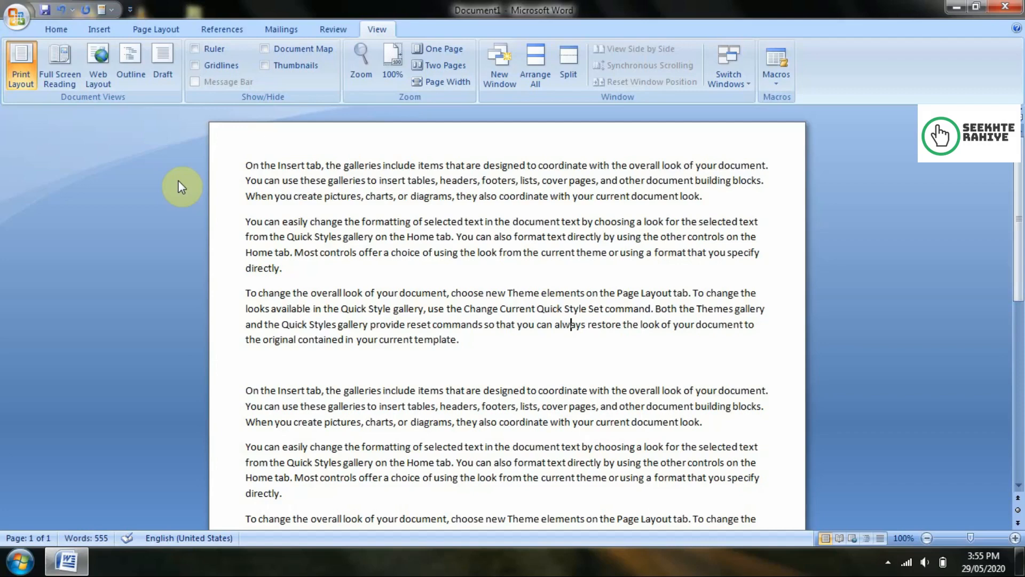
click(232, 28)
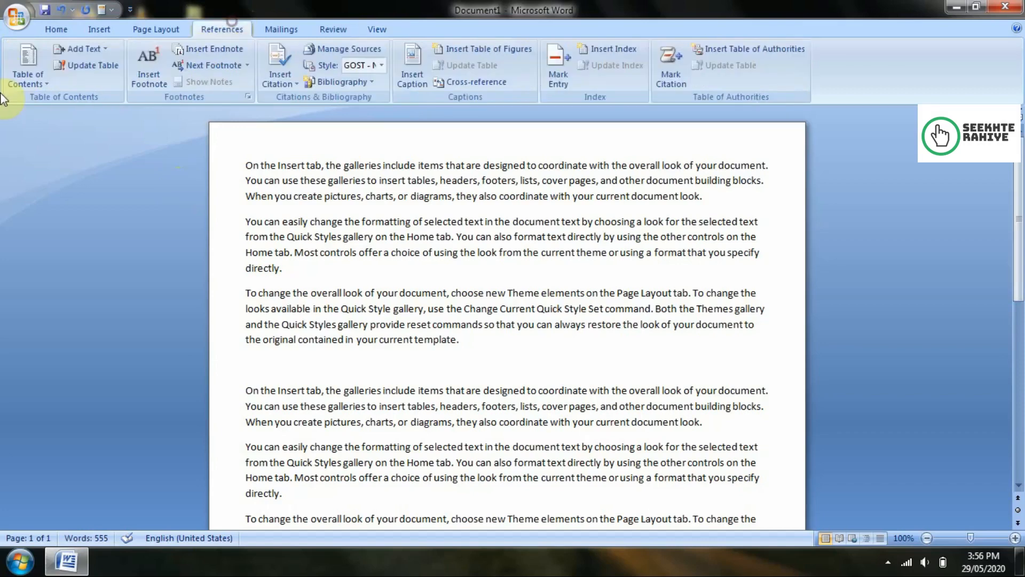
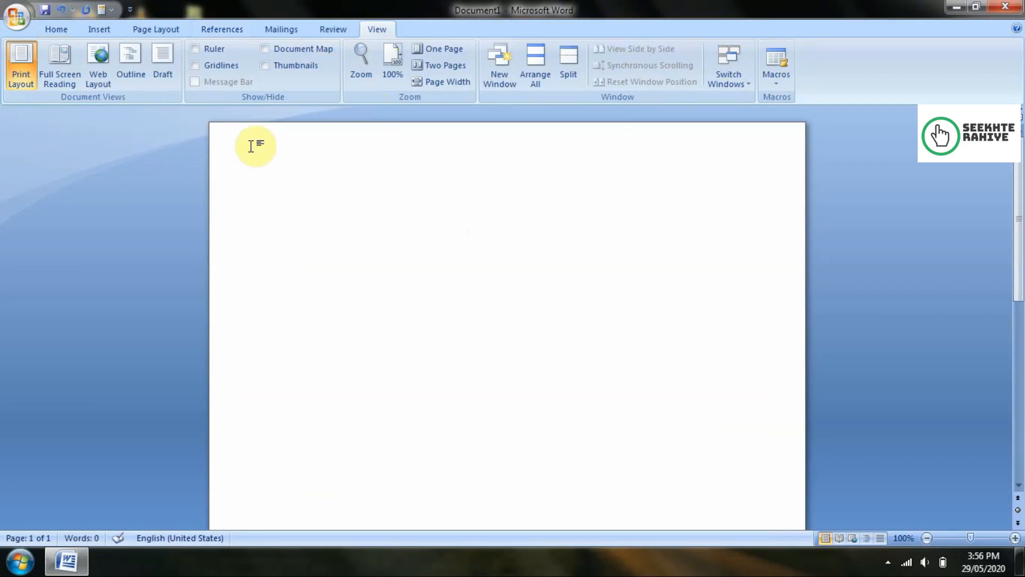
Step: Switch the empty document to Outline view and enter "Country" as the Level 1 heading
click(134, 68)
click(118, 133)
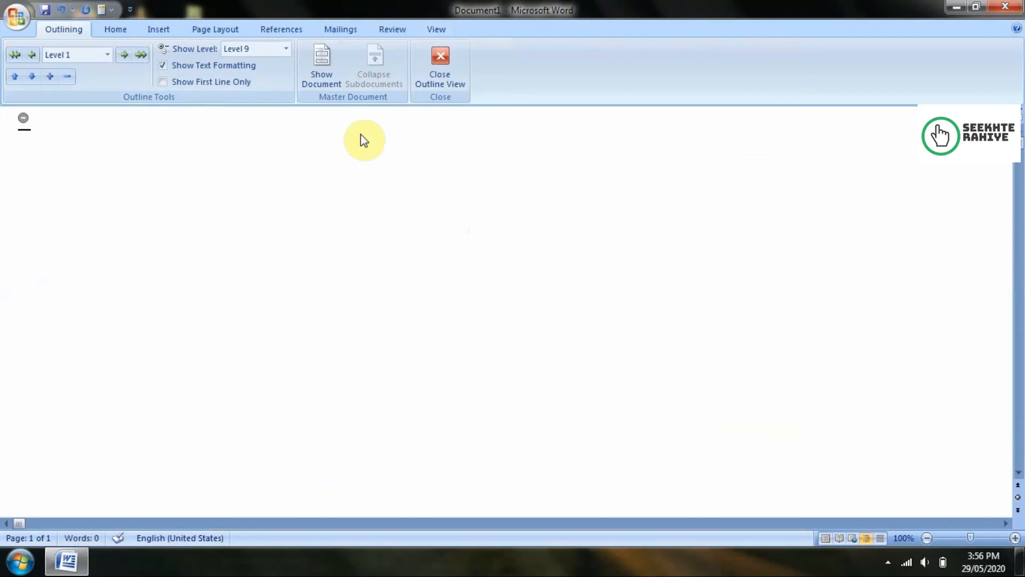
text(Country)
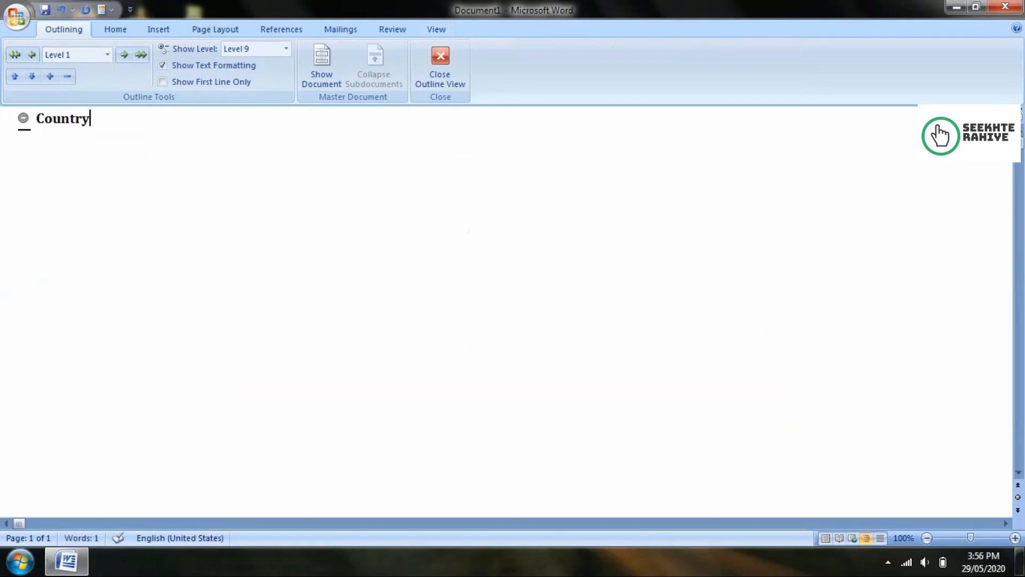
Step: Add the entry "State" below Country and set it to Level 2
key(Return)
text(State)
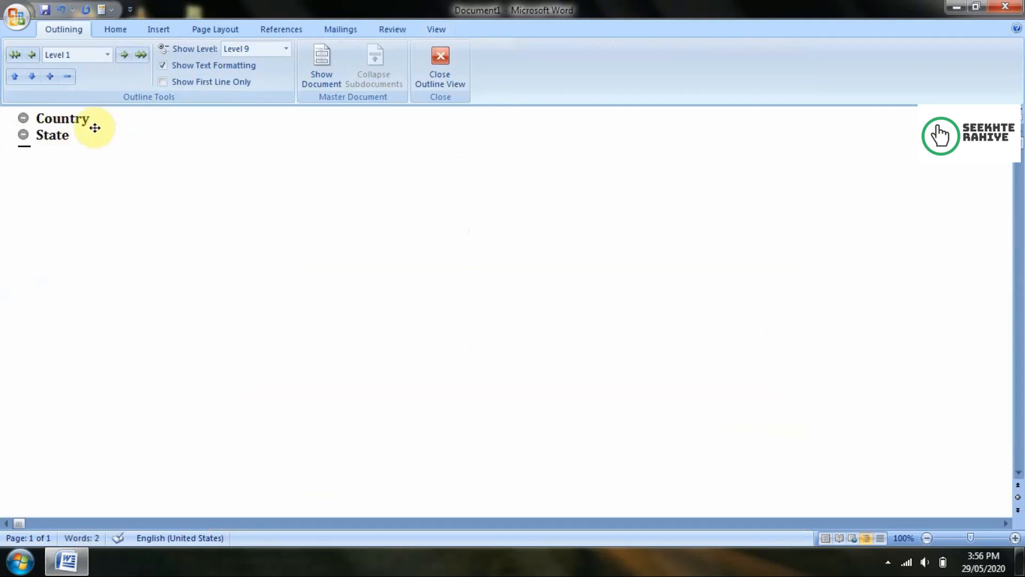
click(107, 54)
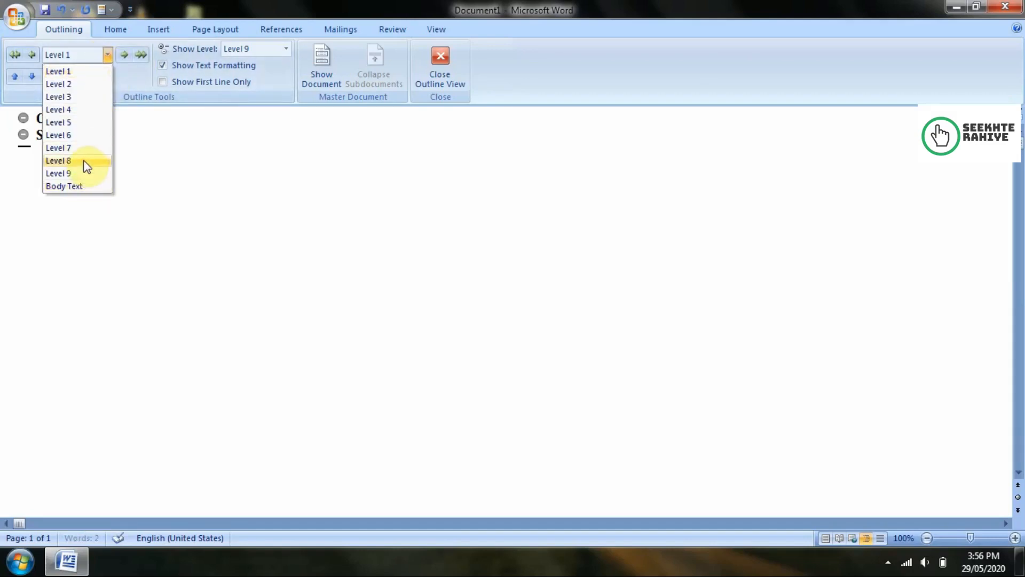
click(190, 147)
click(106, 57)
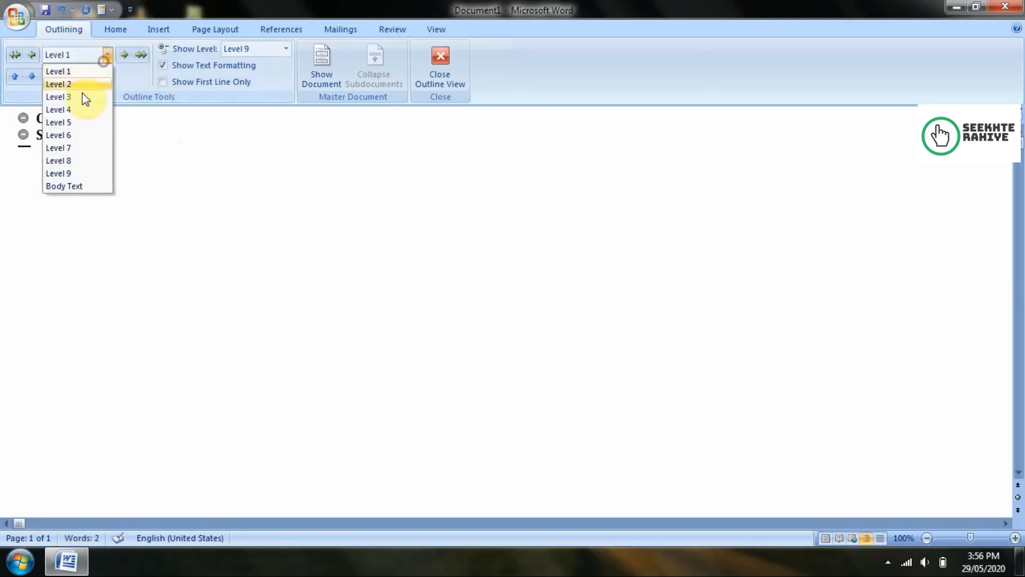
click(80, 84)
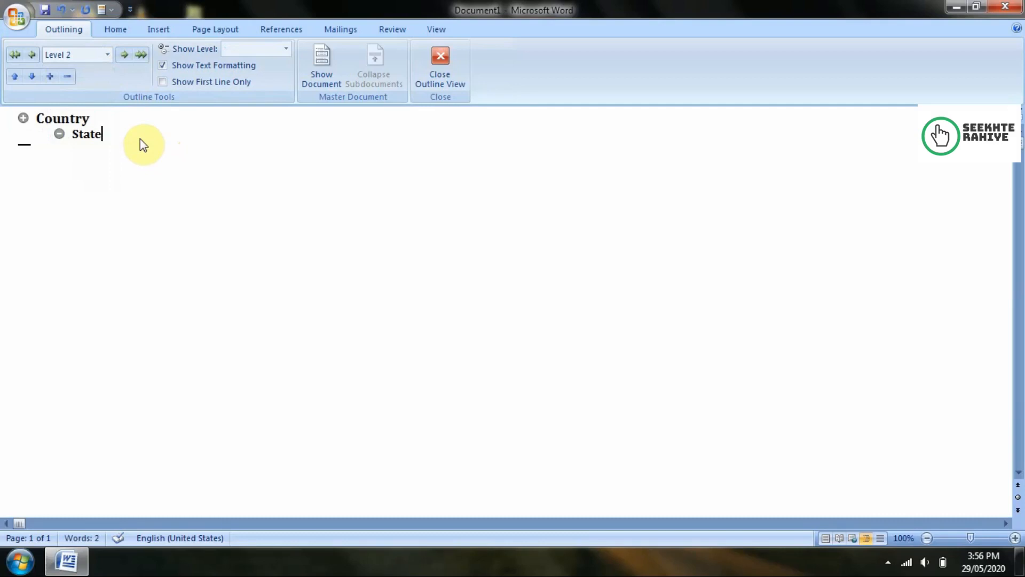
Step: Add the entry "Districts" below State and set it to Level 3
key(Return)
text(Di)
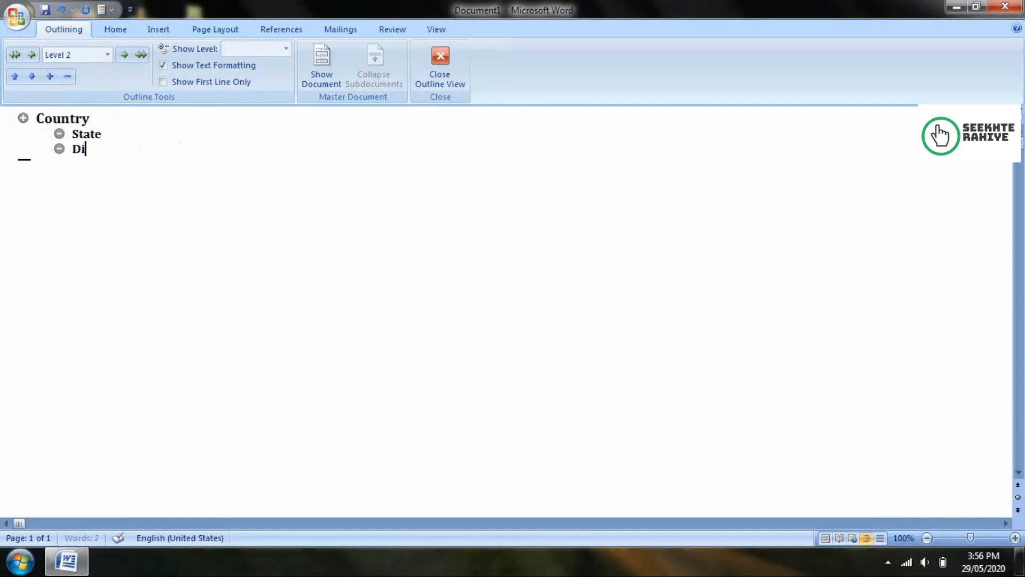
text(stricts)
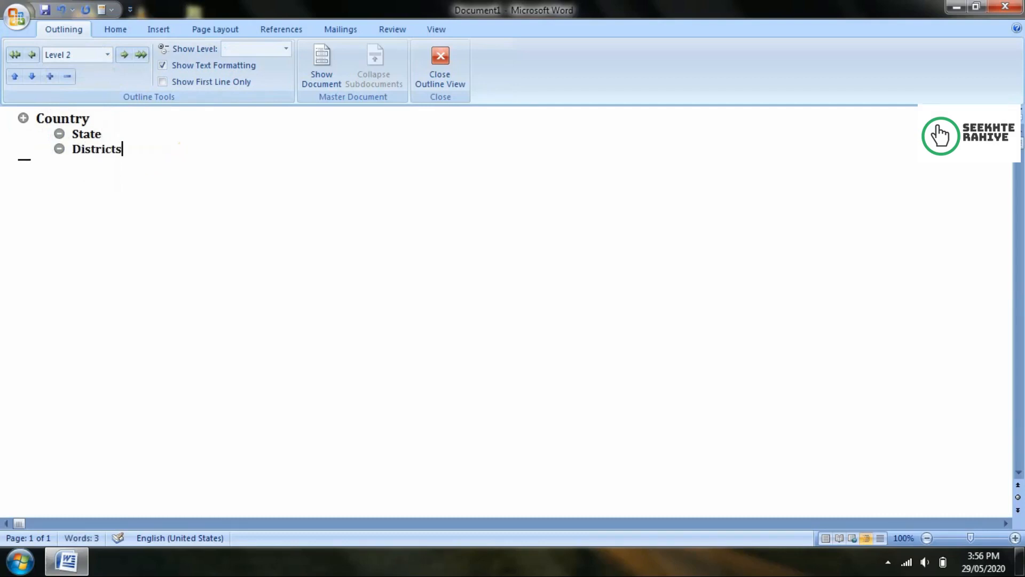
click(108, 55)
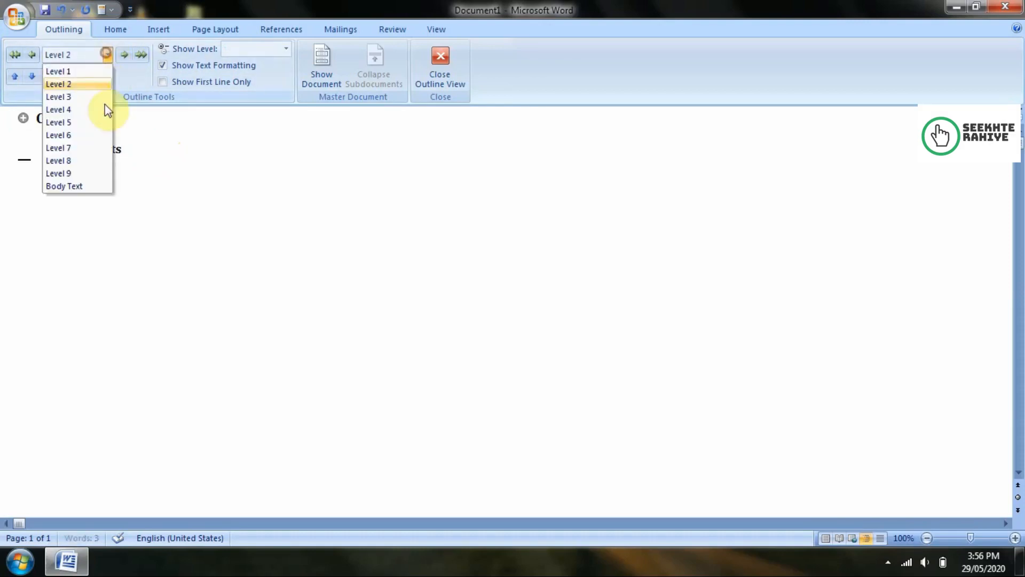
click(63, 97)
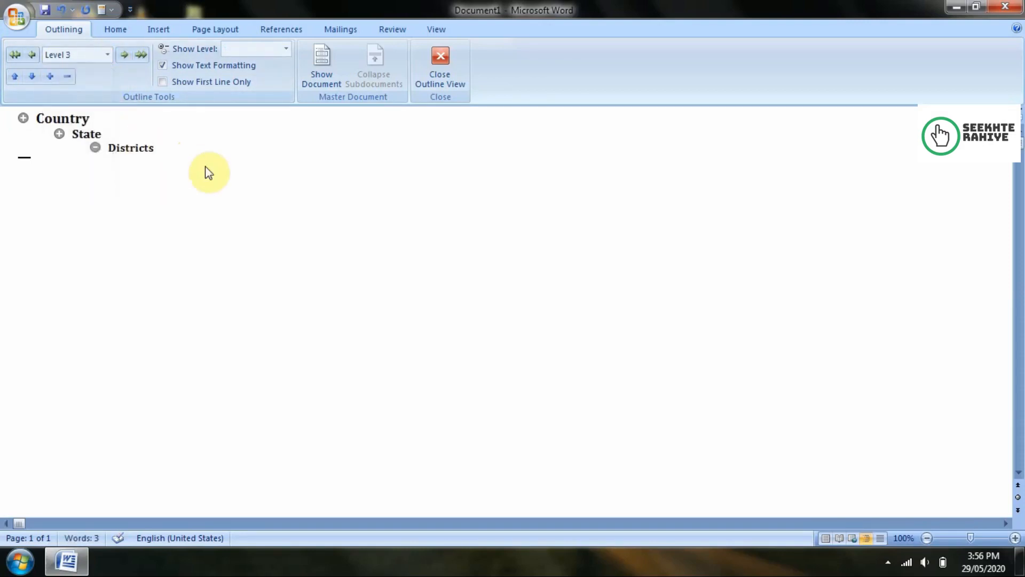
Step: Add the entry "The." below Districts and set it to Level 4
key(Return)
text(Te)
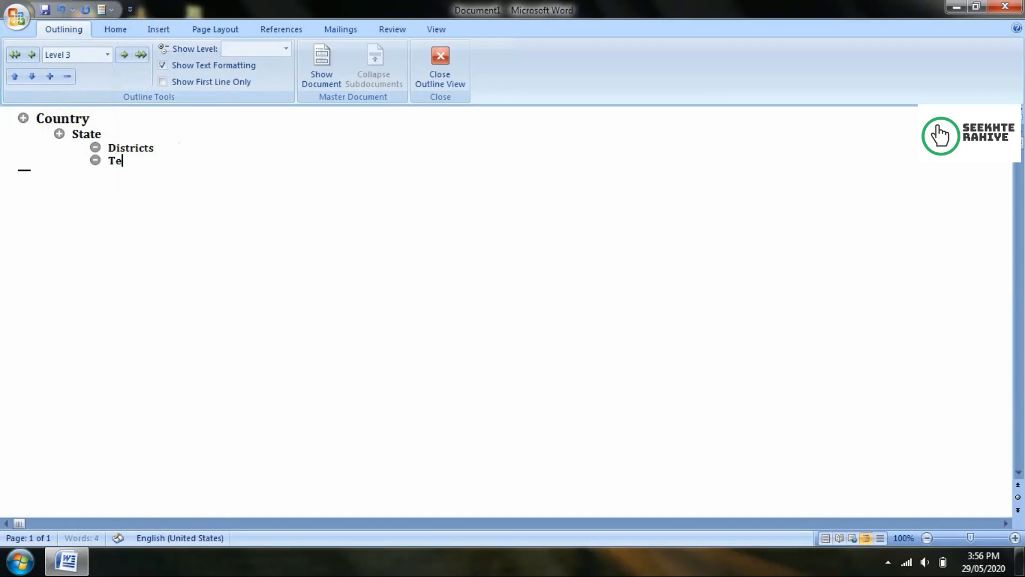
text(h.)
click(106, 56)
click(69, 107)
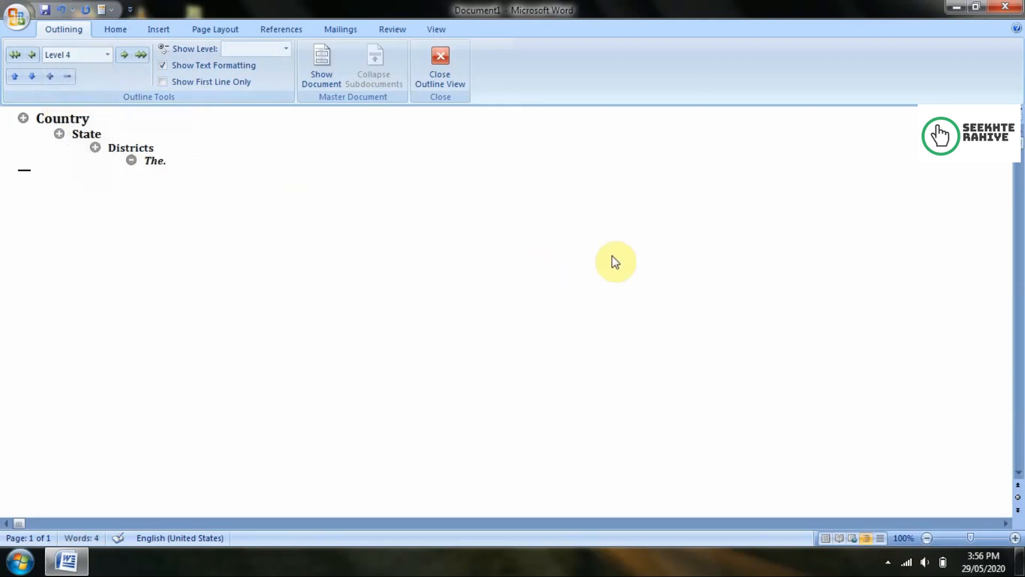
Step: Add the entry "Blocks" below "The." in the outline and set it to Level 5
key(Return)
text(blocks)
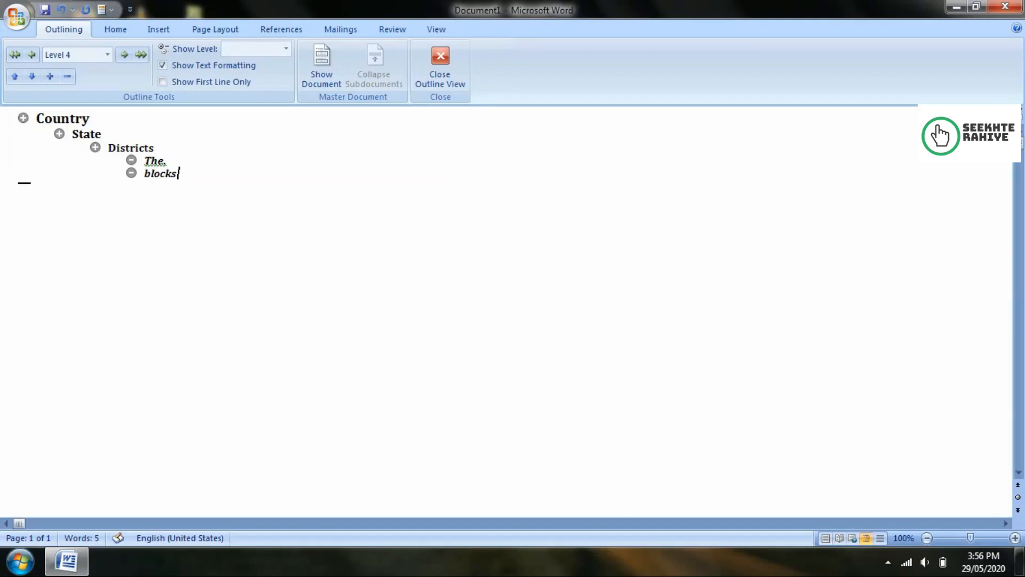
click(107, 57)
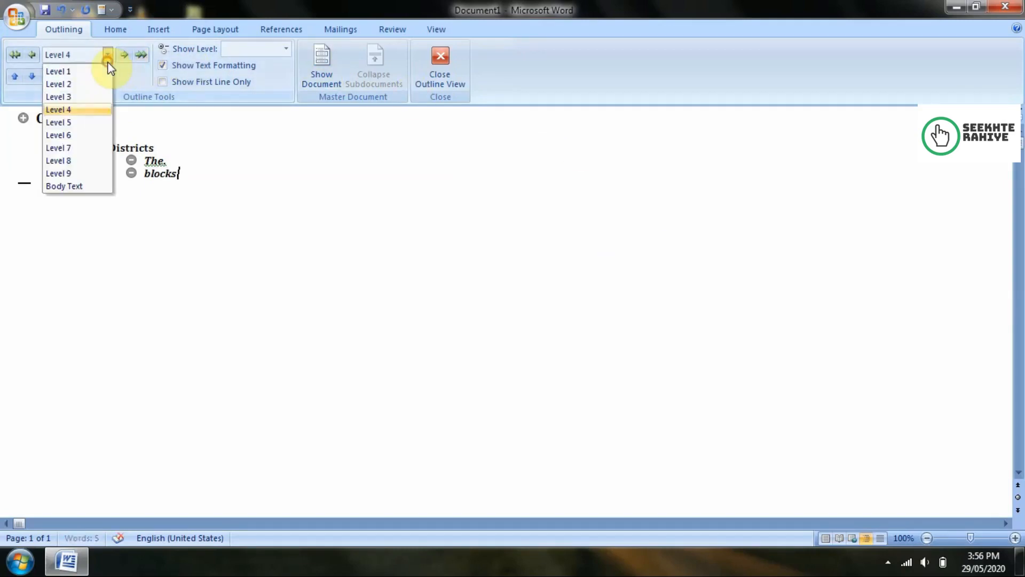
click(77, 122)
Step: Add the entry "colonies" below Blocks and set it to Level 6
key(Return)
text(Town)
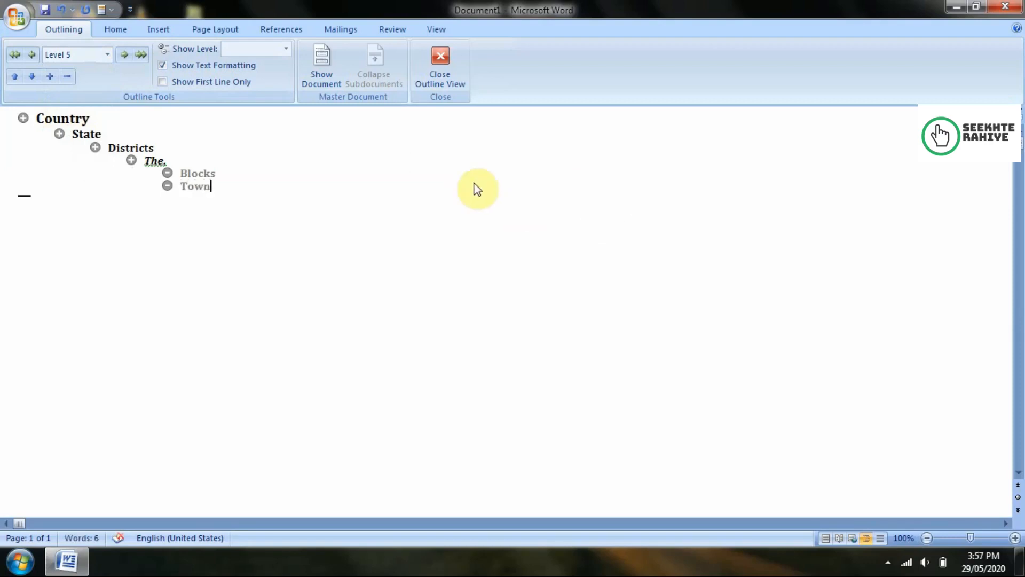
key(BackSpace)
key(BackSpace)
key(BackSpace)
key(BackSpace)
text(c)
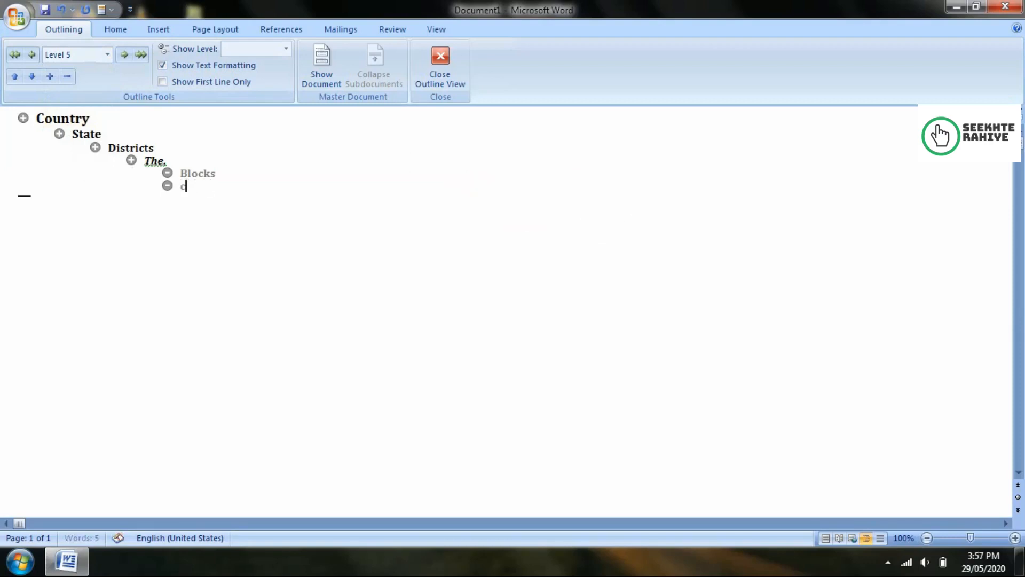
text(olonies)
click(107, 54)
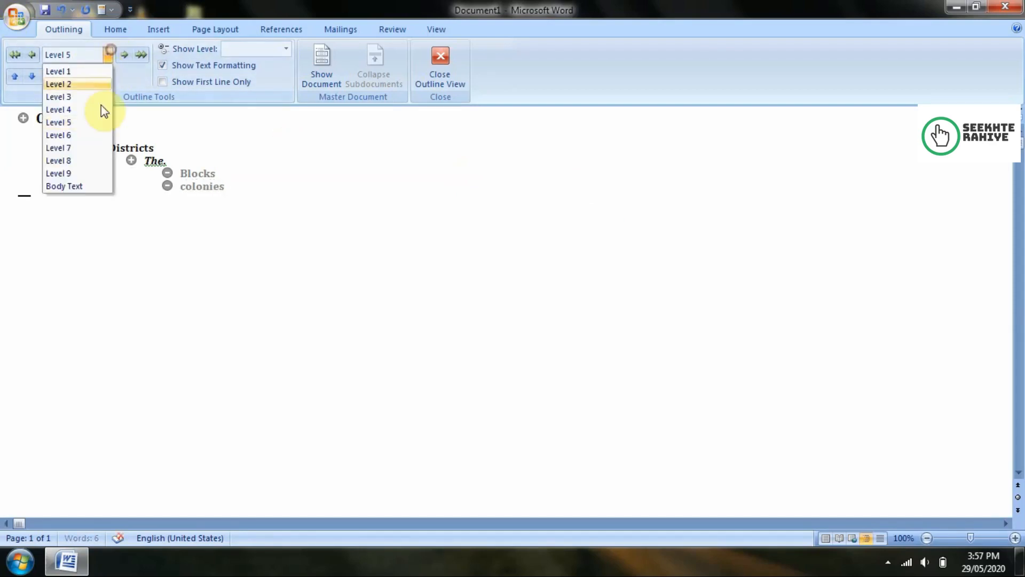
click(88, 135)
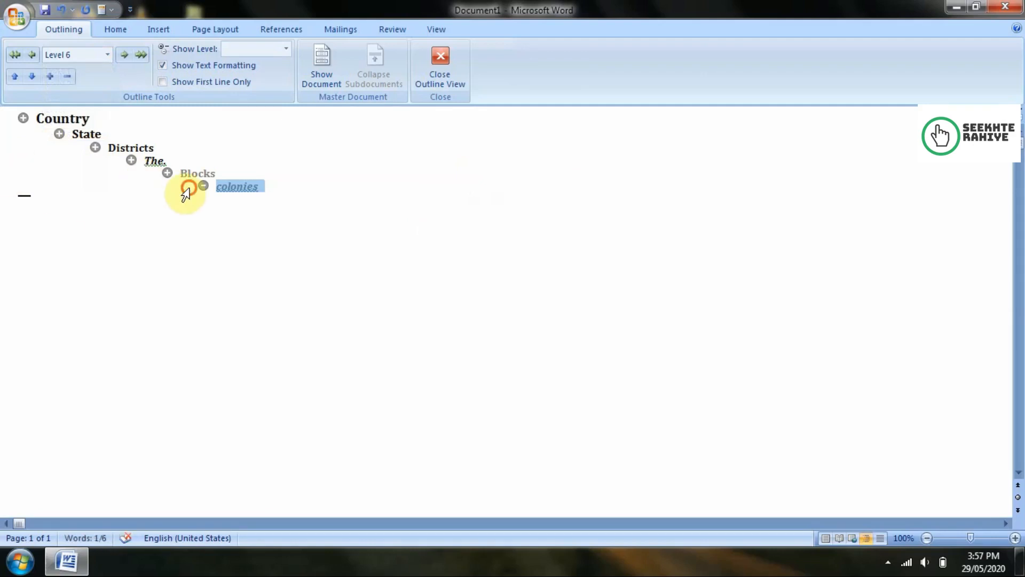
click(236, 217)
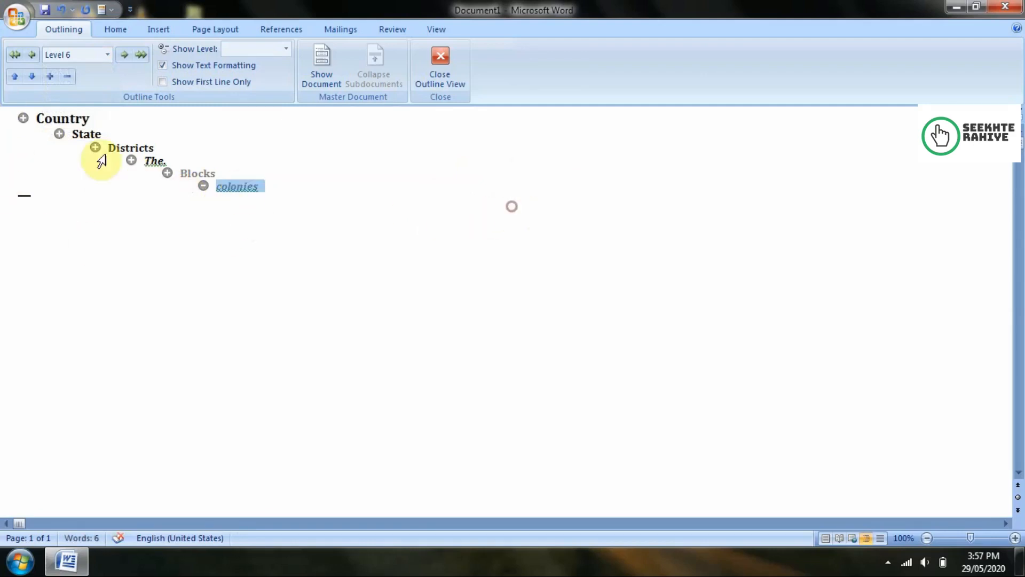
Step: Insert the entry "india" directly below Country at the same outline level
click(24, 117)
click(58, 133)
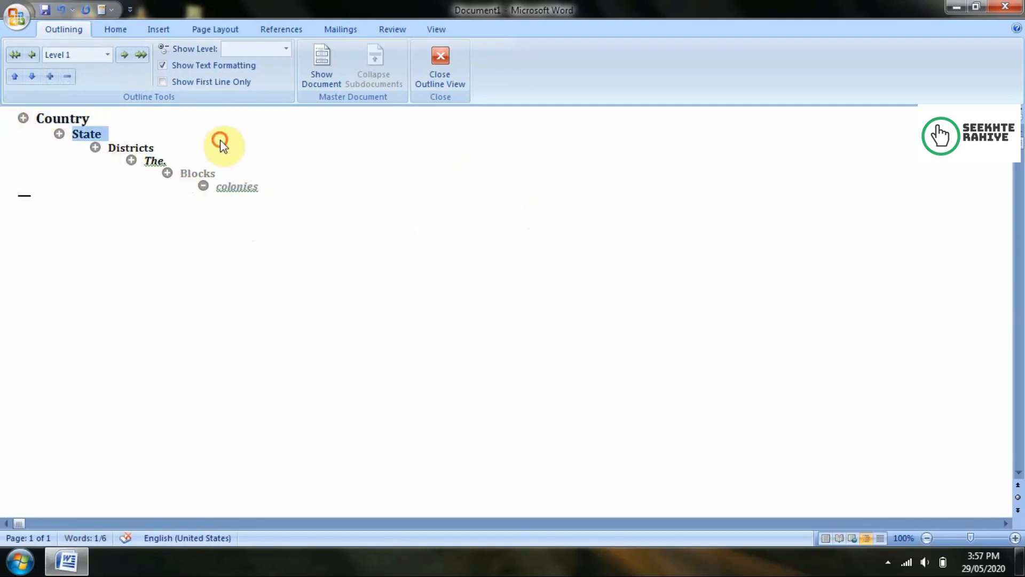
click(88, 118)
key(Return)
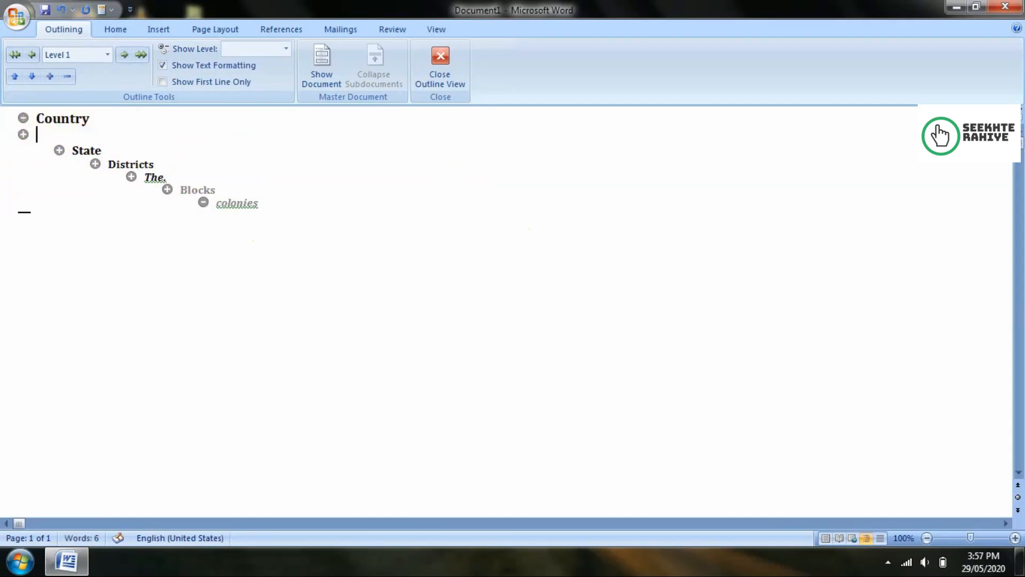
text(india)
Step: Insert "Maharashtra" below State and "Mumbai" below Districts, each at the level of the entry above it
key(Return)
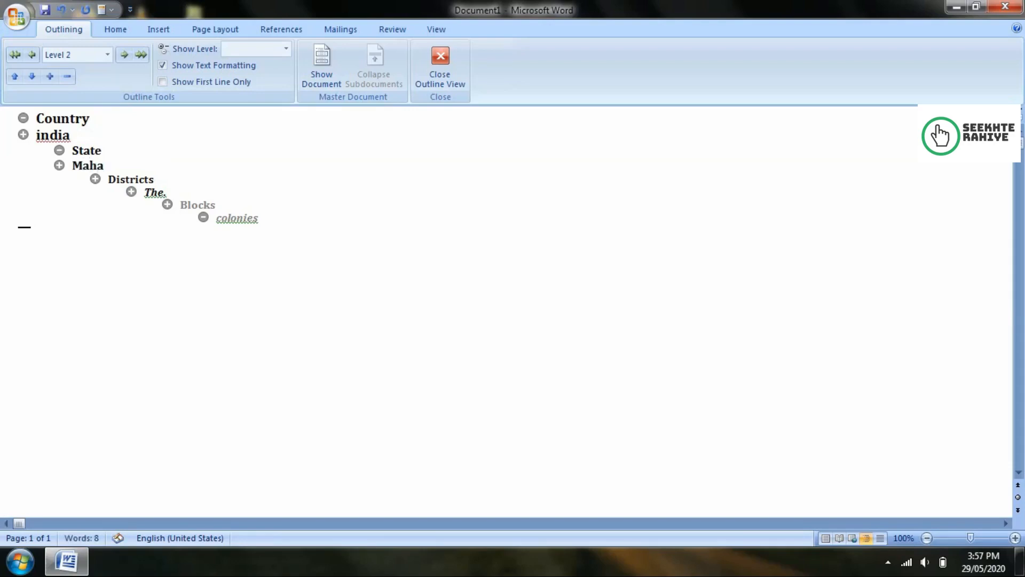
key(BackSpace)
key(Return)
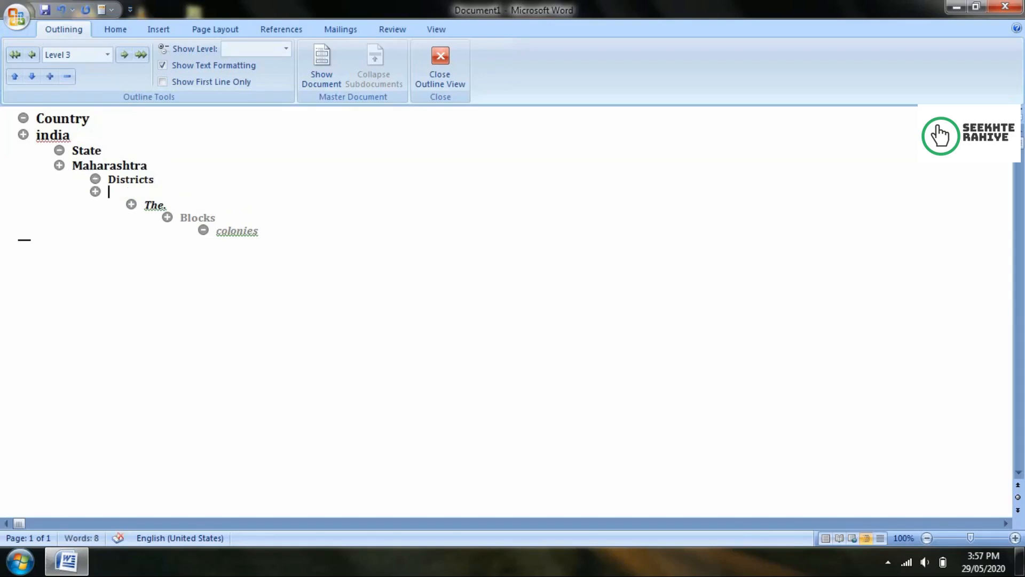
text(Mumbai)
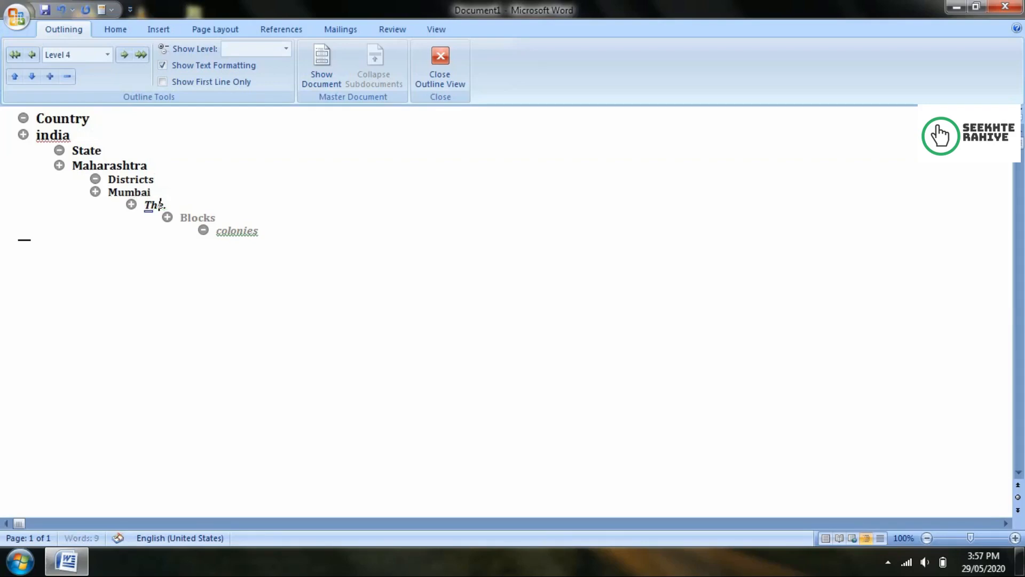
Step: Insert the entry "mhad" below both "The." and Blocks, keeping the level of the entry above each
key(Return)
text(.)
key(BackSpace)
key(BackSpace)
text(.)
key(Return)
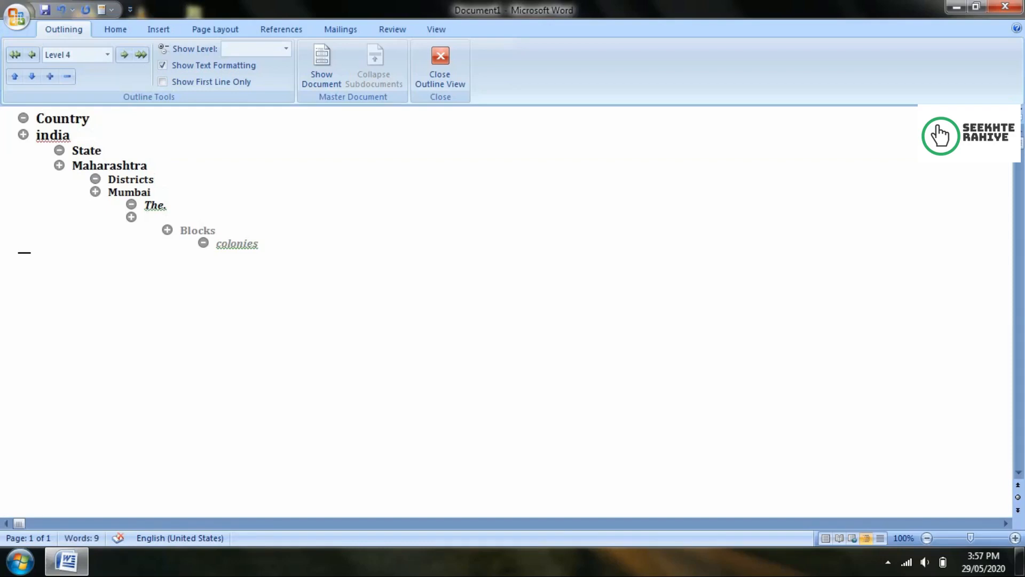
text(mhad)
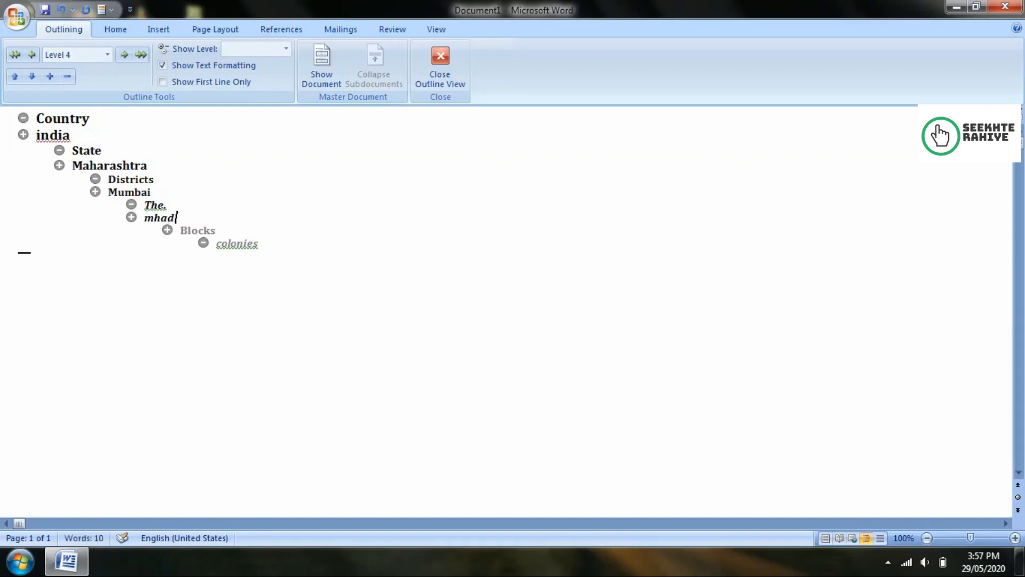
key(Return)
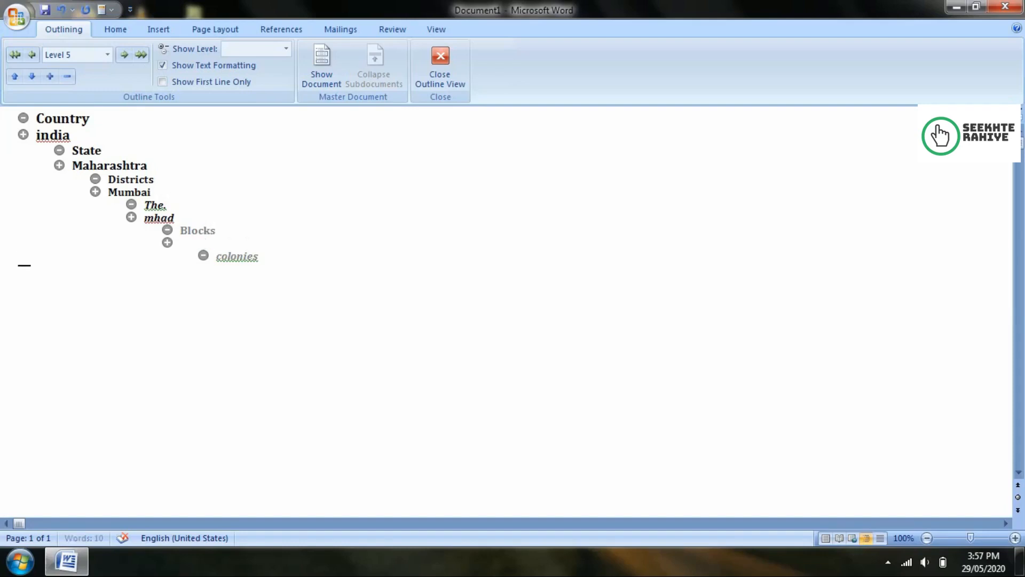
text(mhad)
Step: Insert the entry "janta nagar" below colonies at the same outline level
key(Down)
key(Return)
text(jantan)
key(BackSpace)
text(nagar)
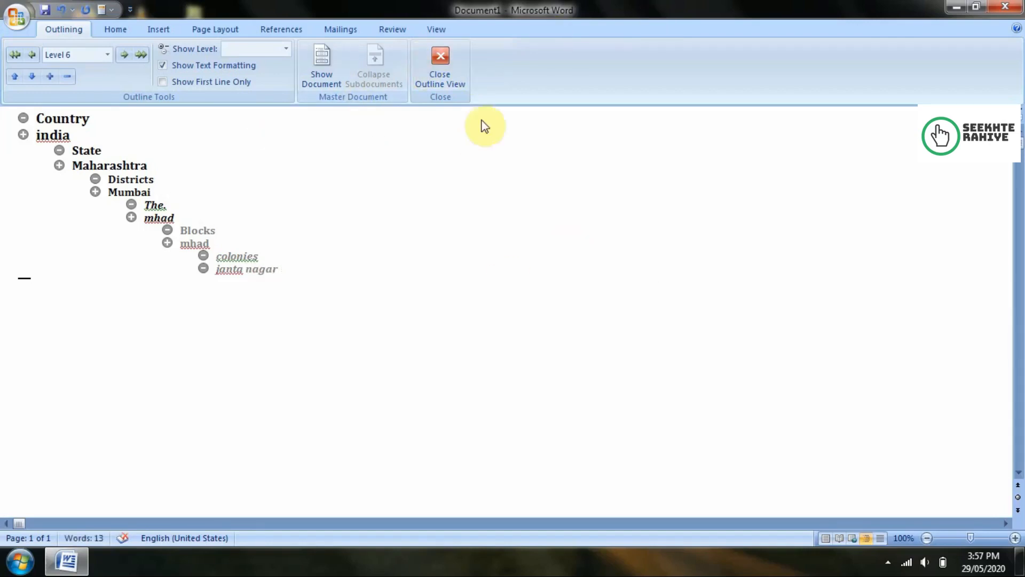
Step: Close Outline view and highlight the whole list of headings on the page to review it
click(441, 79)
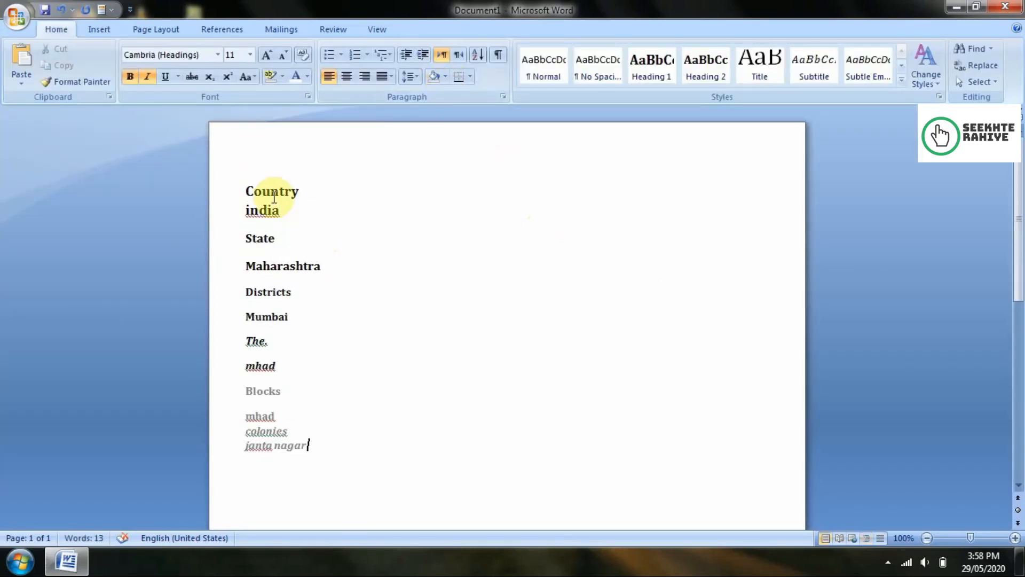
drag(245, 187, 423, 446)
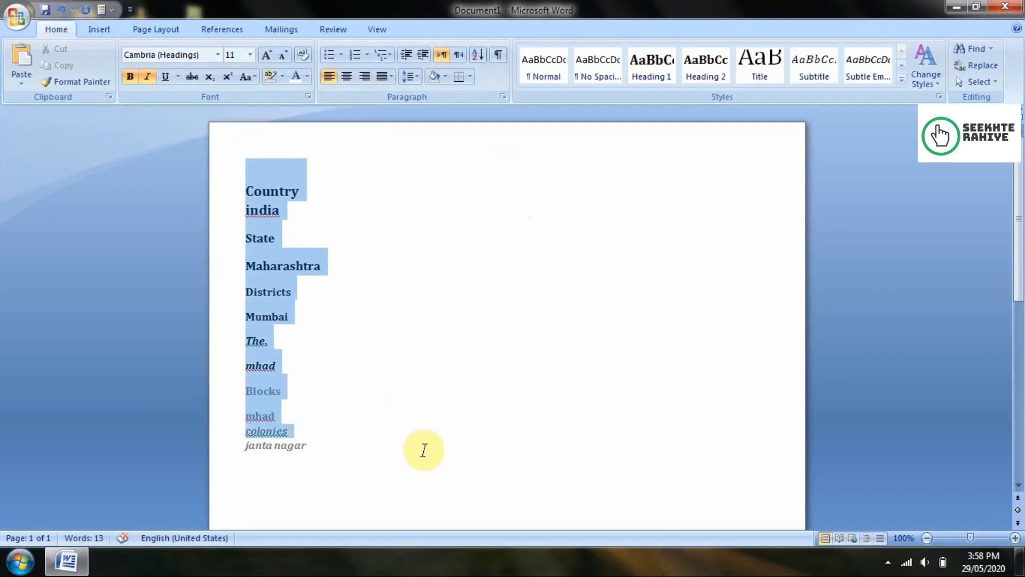
click(431, 457)
drag(246, 185, 328, 469)
click(365, 455)
click(346, 254)
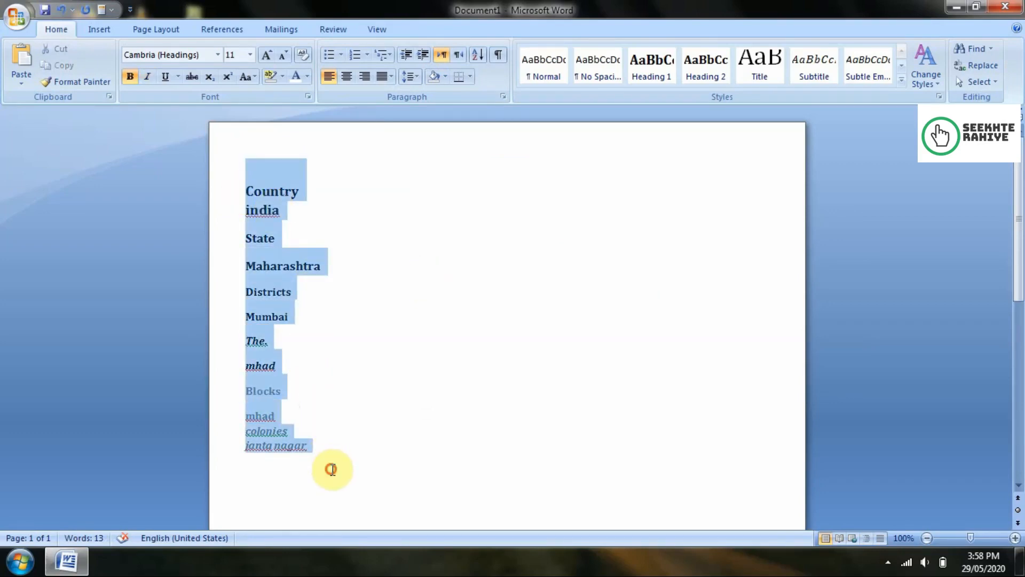
Step: Add a blank line above the Country heading and insert a table of contents there with the default three-level settings
click(247, 189)
key(Return)
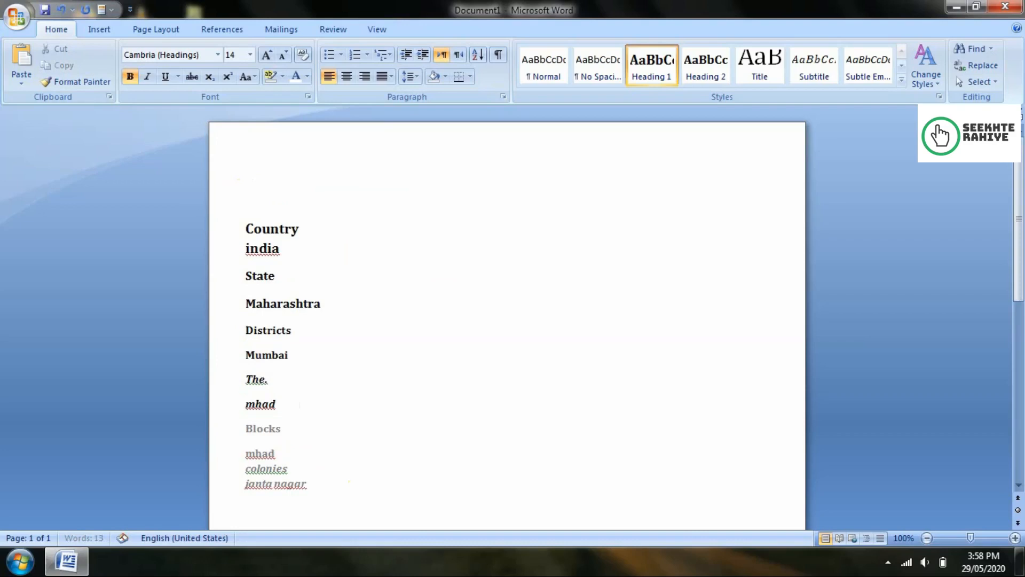
click(222, 29)
click(278, 183)
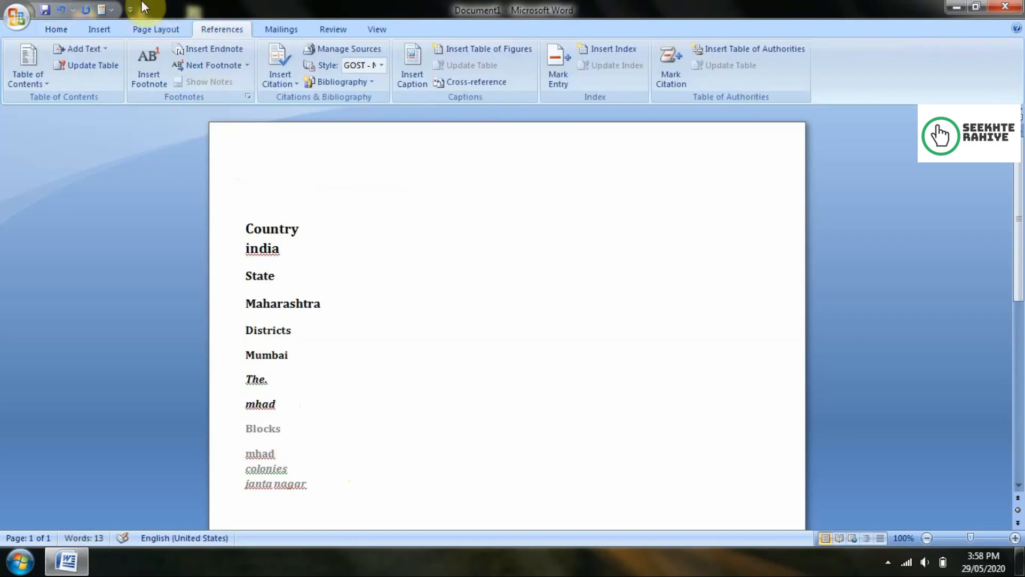
click(27, 64)
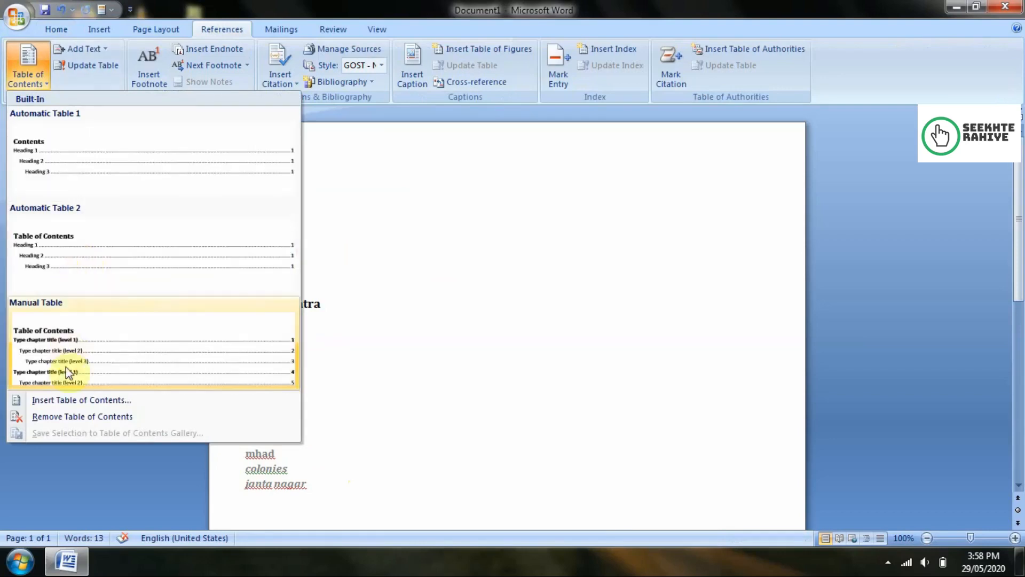
click(66, 398)
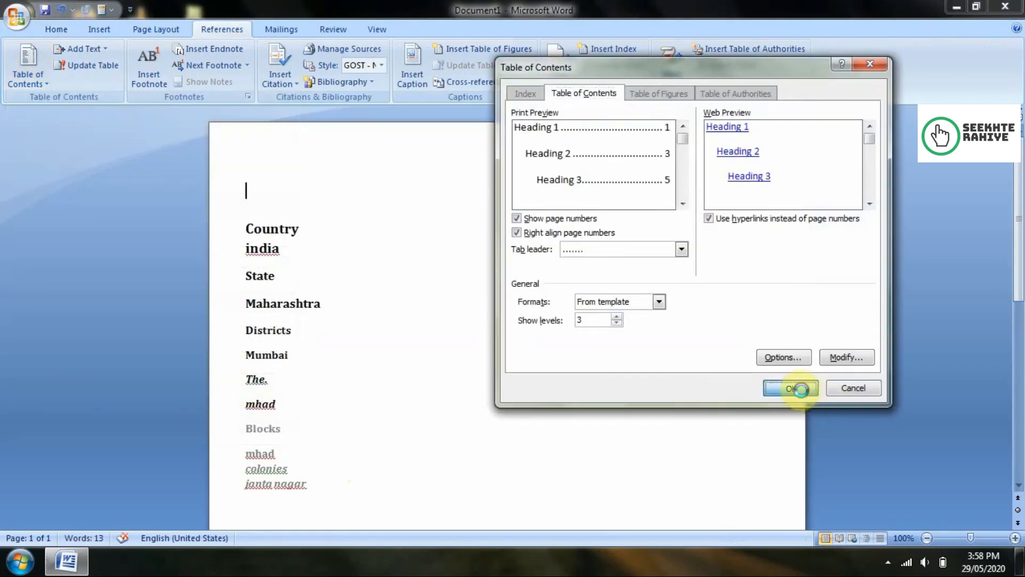
click(796, 385)
Step: Examine the table of contents entries and compare them with the headings further down the page
mouse_move(253, 158)
mouse_down()
mouse_move(344, 247)
mouse_move(421, 287)
mouse_up()
click(476, 322)
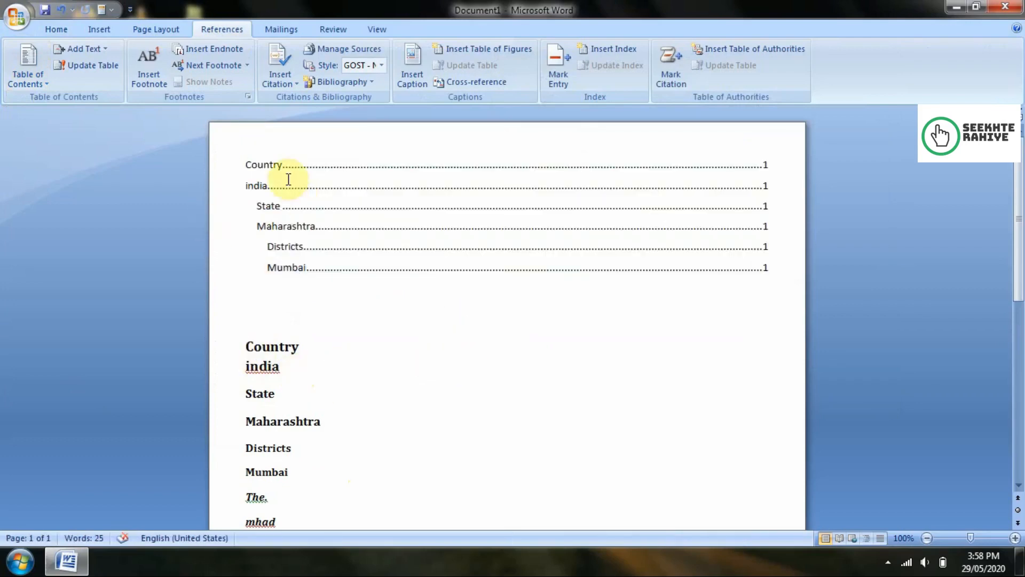
drag(247, 160, 540, 253)
click(569, 343)
scroll(478, 329, down, 3)
scroll(478, 329, up, 3)
scroll(335, 271, down, 5)
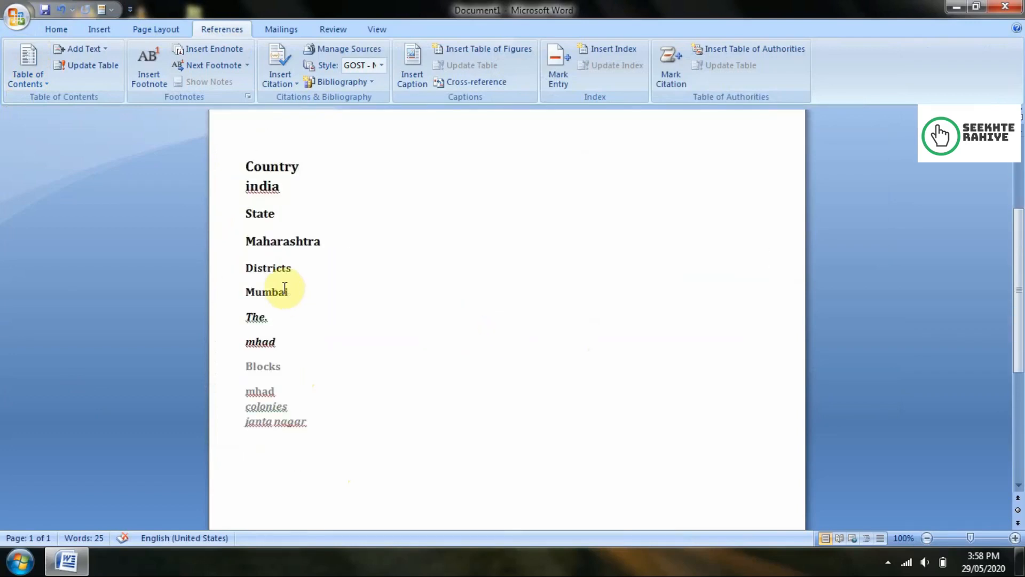
scroll(430, 284, up, 5)
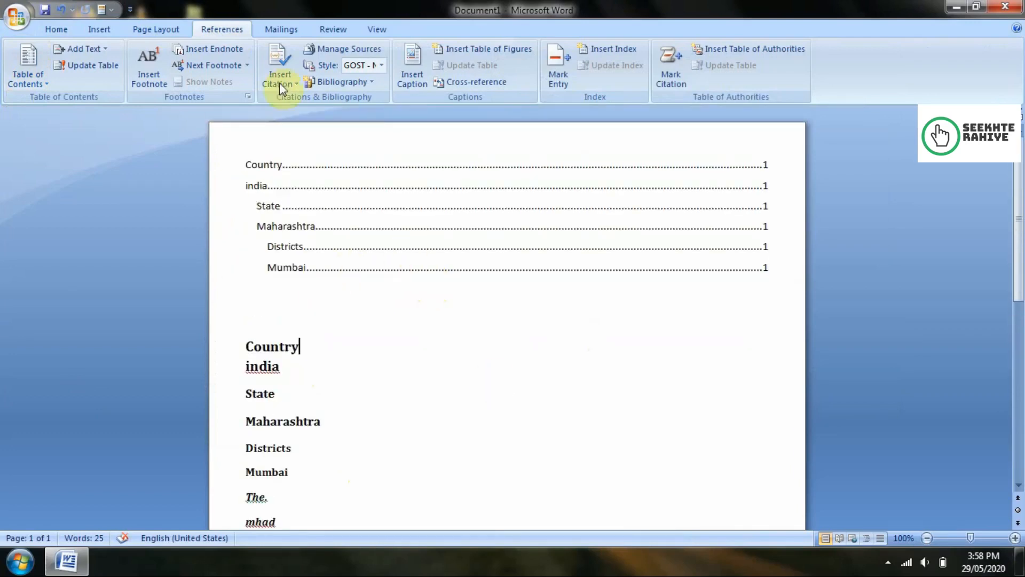
Step: Delete the document's entire content, including the table of contents and all headings
click(377, 29)
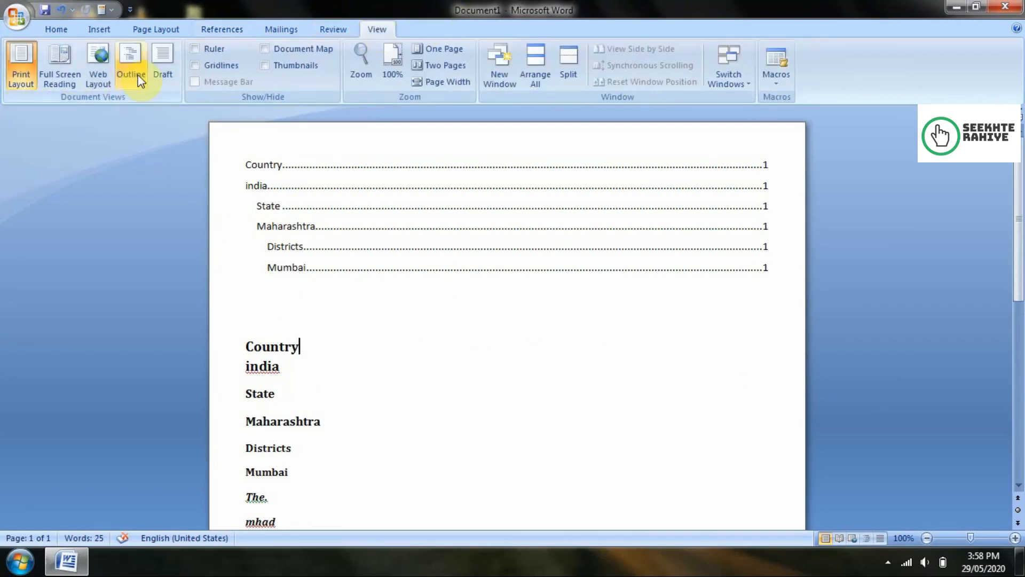
key(ctrl+a)
key(Delete)
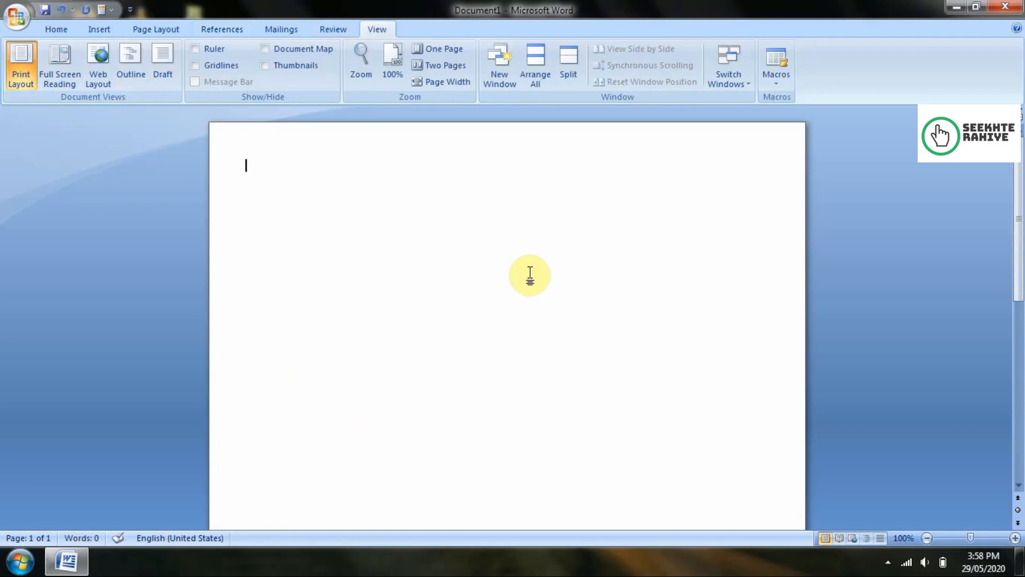
Step: Switch the empty document to Draft view and enter three paragraphs of random sample text
click(149, 56)
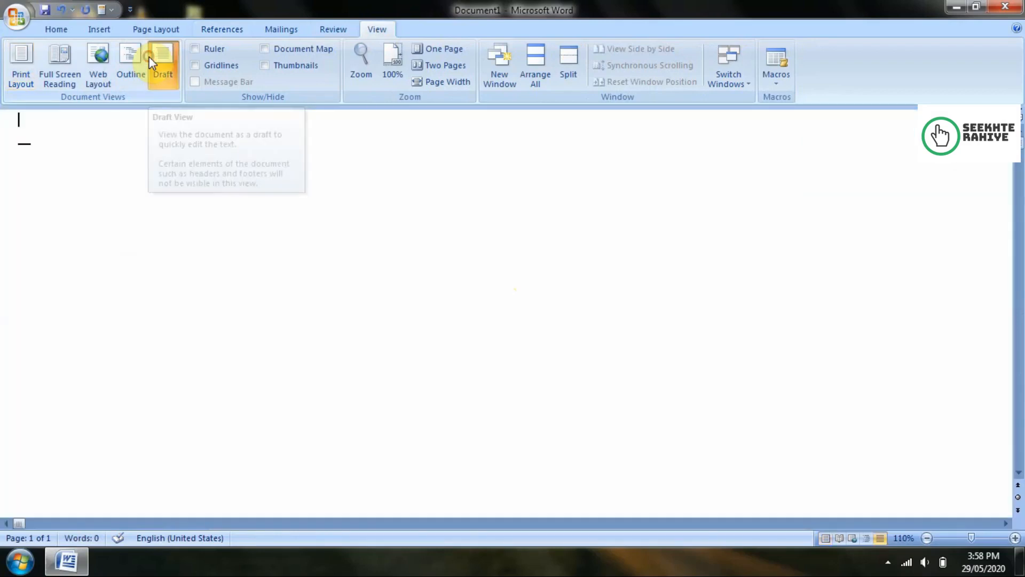
text(fklg;')
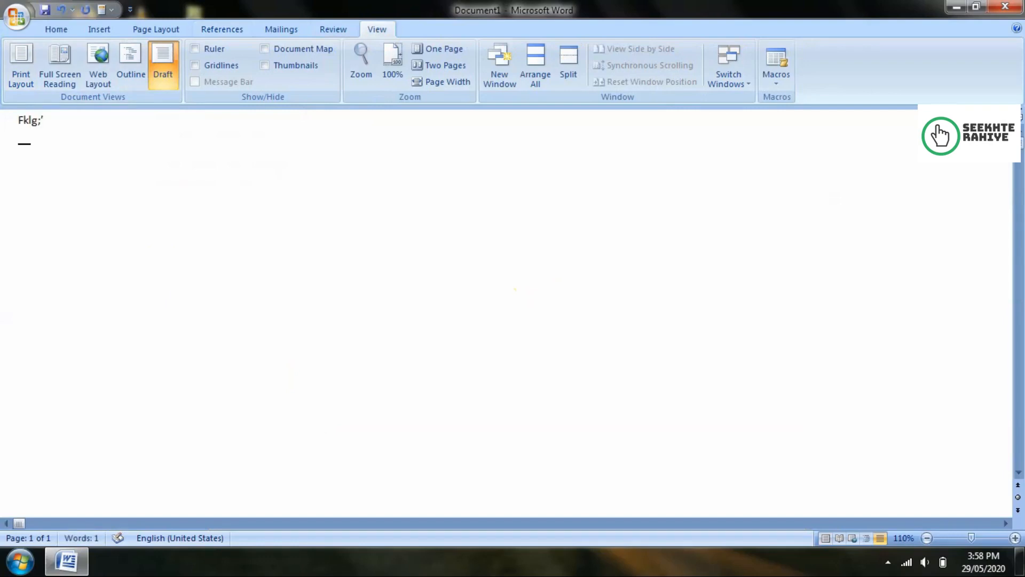
text(fasjfl;adfj jlsad;kfj lsdkjfl;skajfd;asldjf;laskfj)
key(Return)
text(Dk;sajf;lasdjkfasfasdkf;asdf)
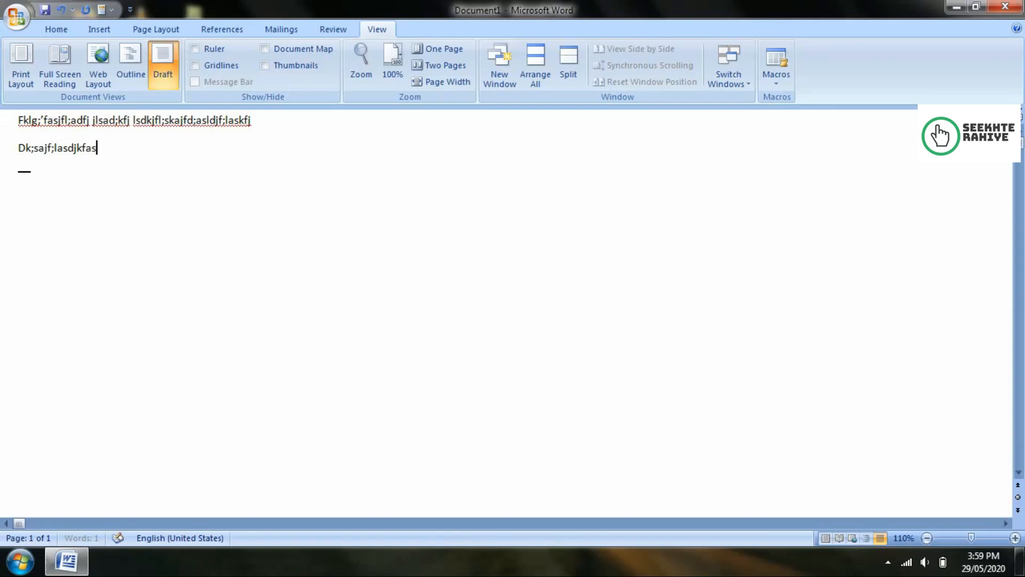
key(Return)
text(dfhalsjdfhkjdhfklsdahfkjdsh)
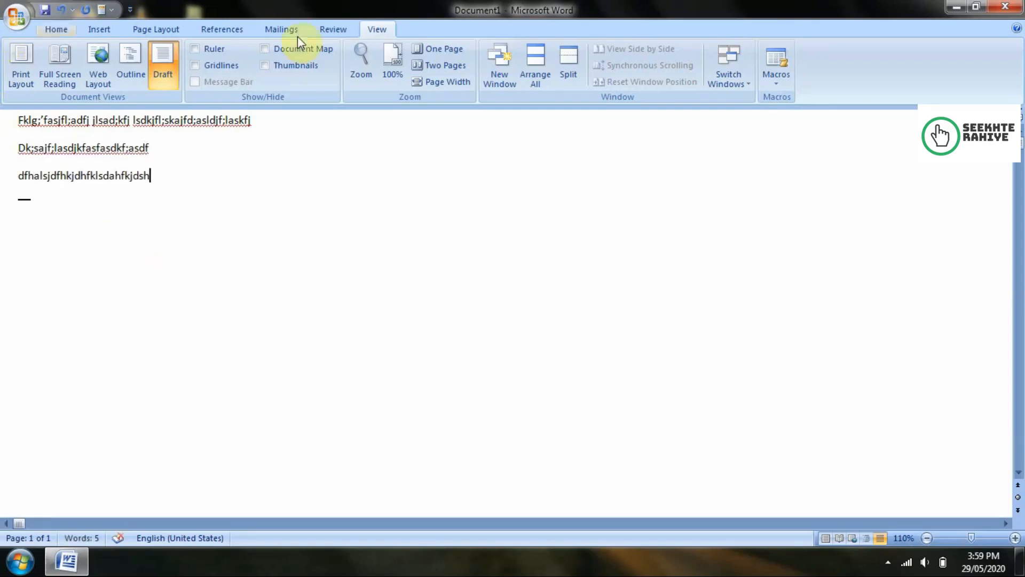
Step: Switch to Print Layout view and check how the three sample paragraphs appear on the page
click(20, 69)
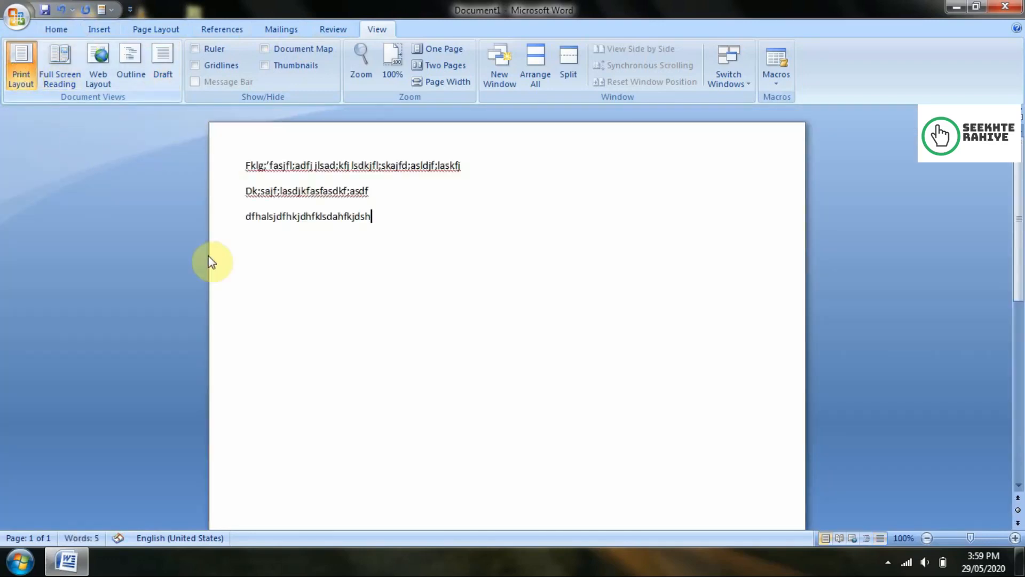
click(241, 168)
key(ctrl+a)
click(446, 247)
key(ctrl+a)
click(561, 361)
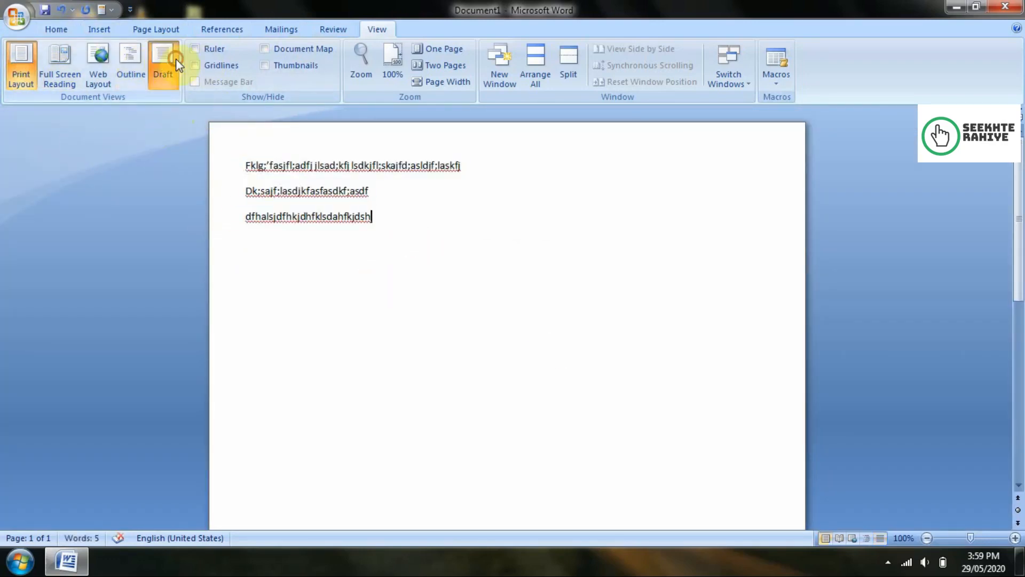
Step: Return to Draft view and append more random sample text to the third paragraph
click(162, 60)
text(dlsadkjlsd;fl)
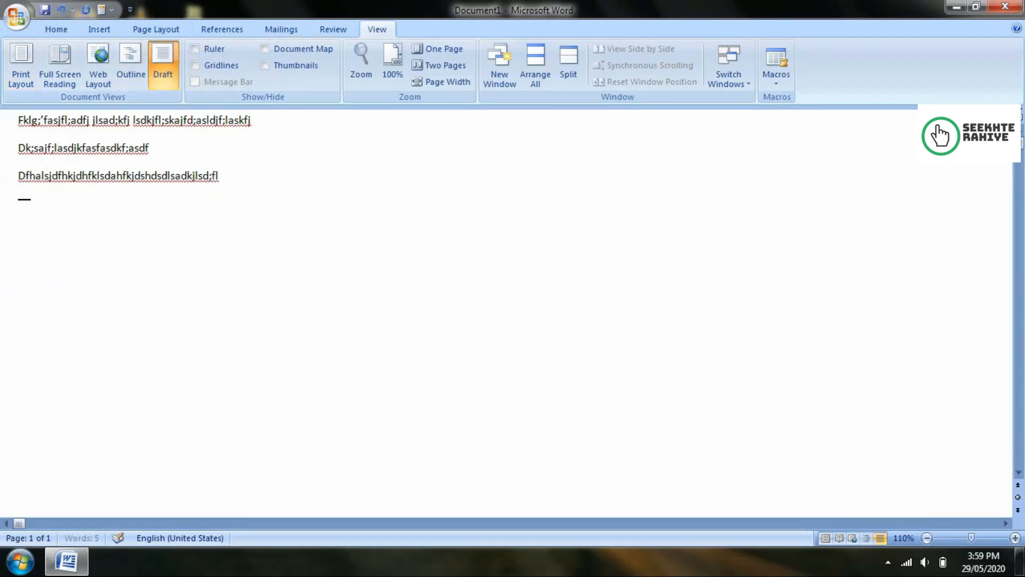
Step: Append another run of random text to the end of the third paragraph and select that paragraph
text(lasdjfldsa;kjf;al)
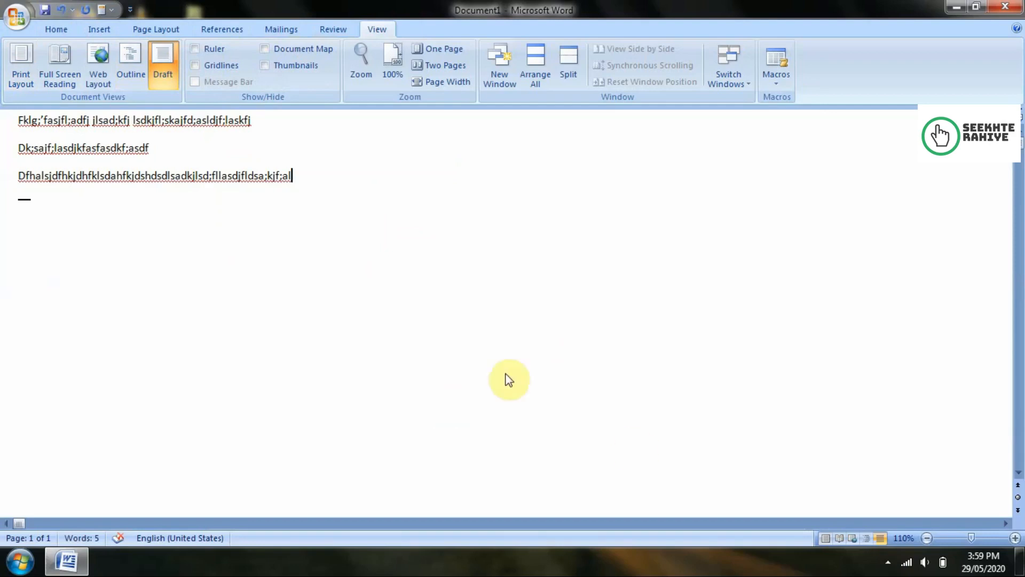
drag(354, 193, 24, 157)
key(shift+Down)
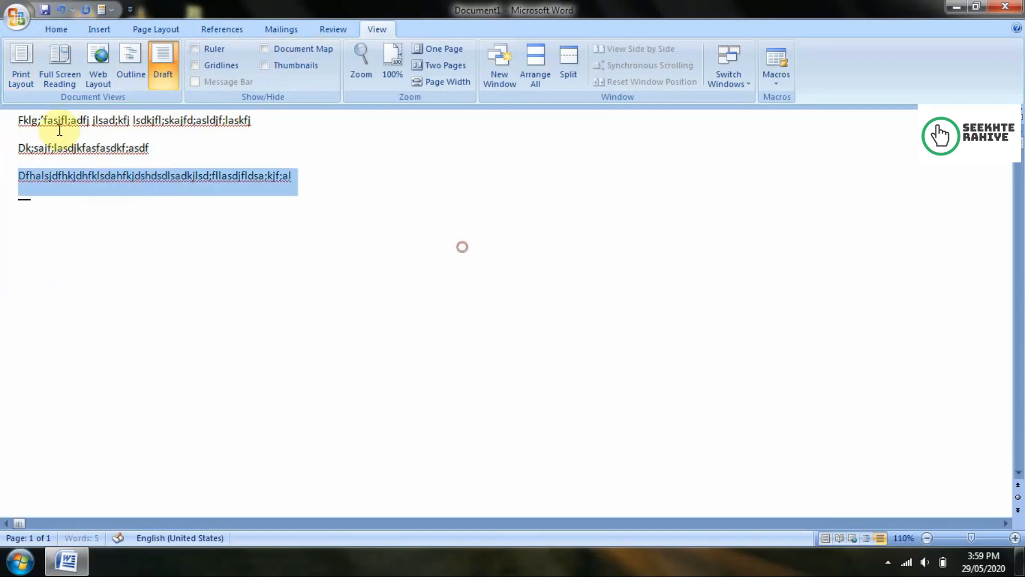
Step: Clear all the sample text in Print Layout view and compare how the empty document looks in Draft view and Print Layout
click(13, 69)
mouse_move(550, 230)
mouse_down()
mouse_move(558, 244)
mouse_move(240, 125)
mouse_up()
key(Delete)
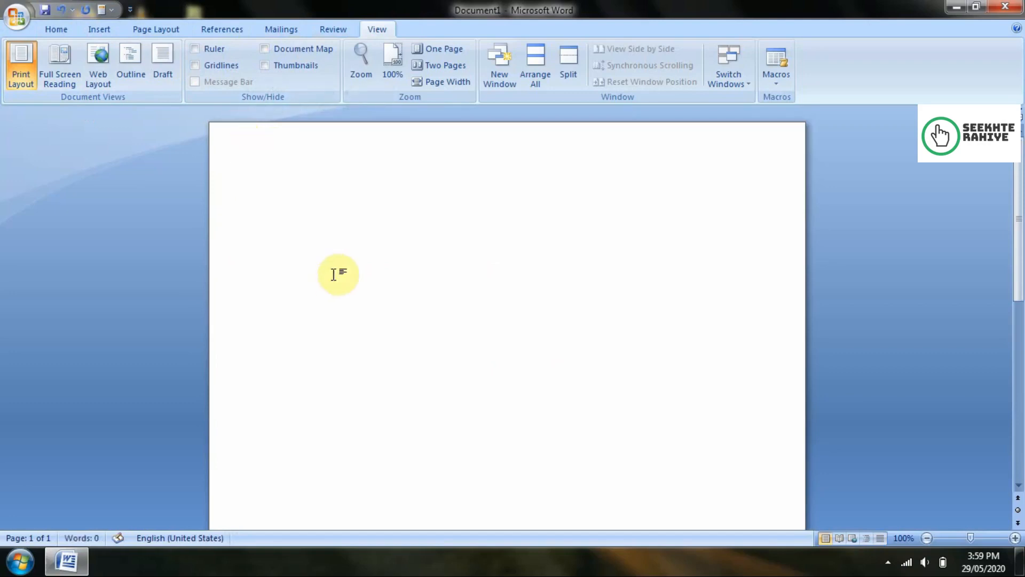
click(172, 69)
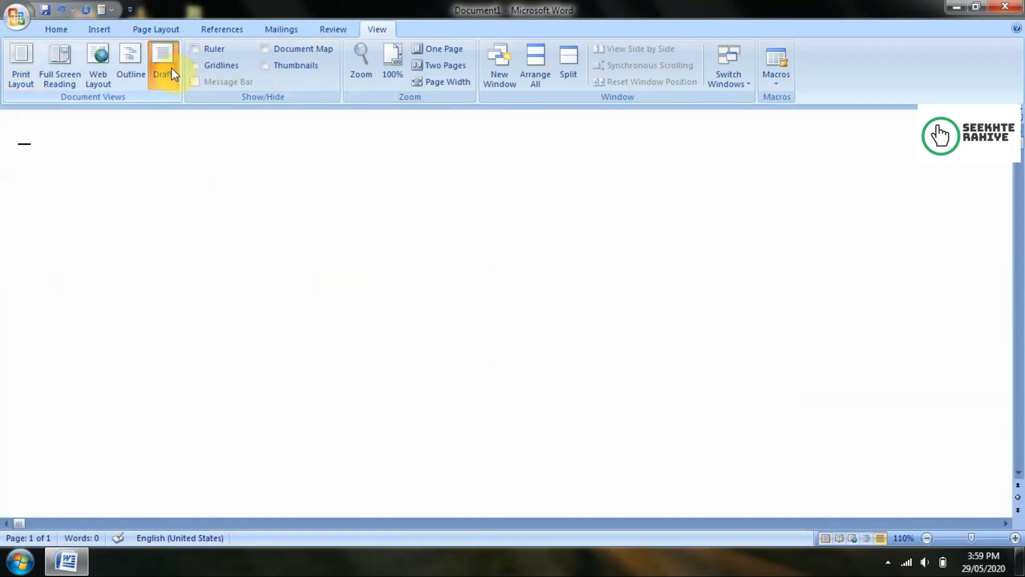
click(9, 69)
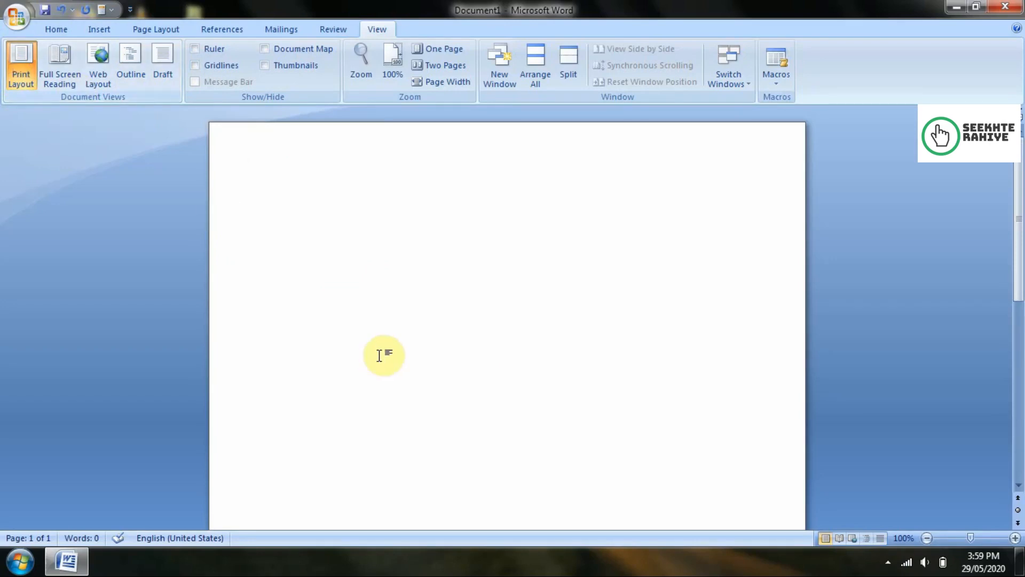
Step: Show the ruler and check how it follows the blank page
click(193, 46)
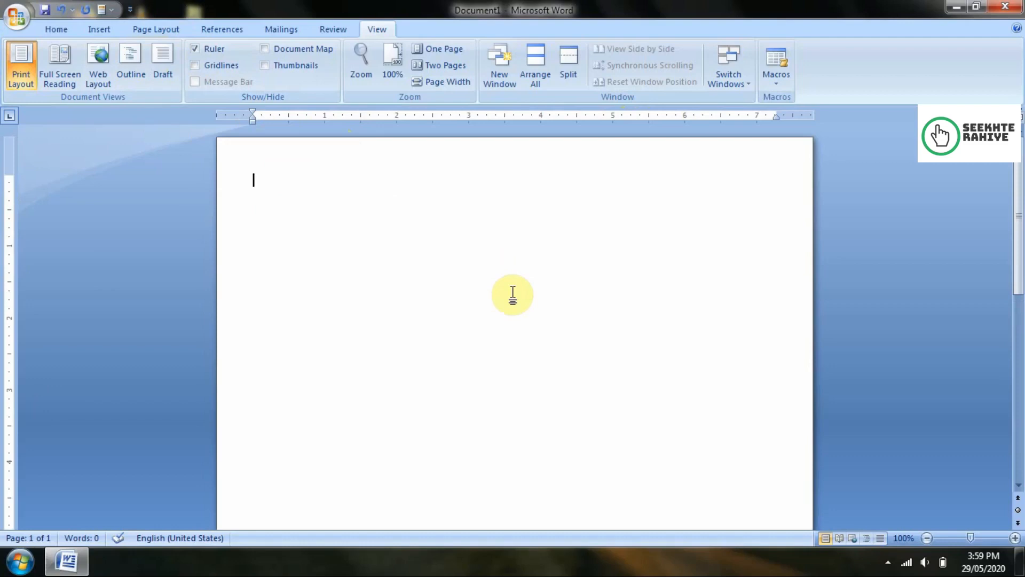
scroll(384, 200, down, 3)
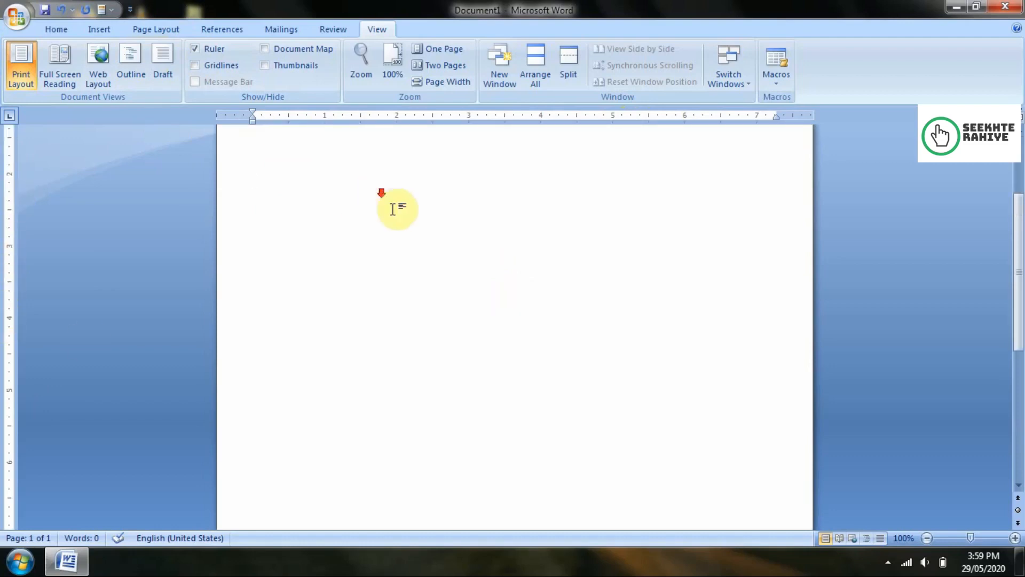
scroll(618, 370, up, 3)
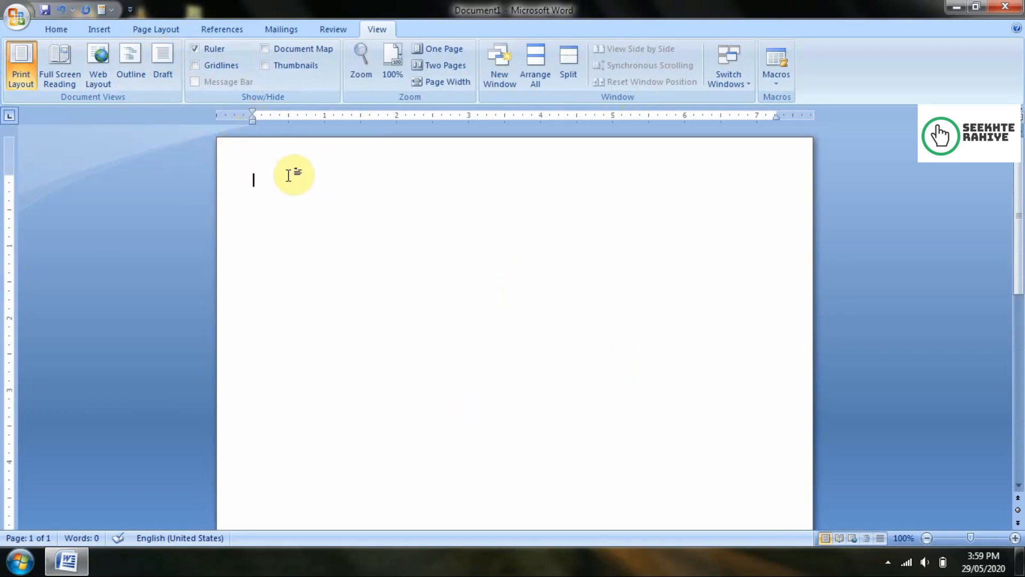
Step: Fill the blank page with generated sample paragraphs using =rand()
text(=)
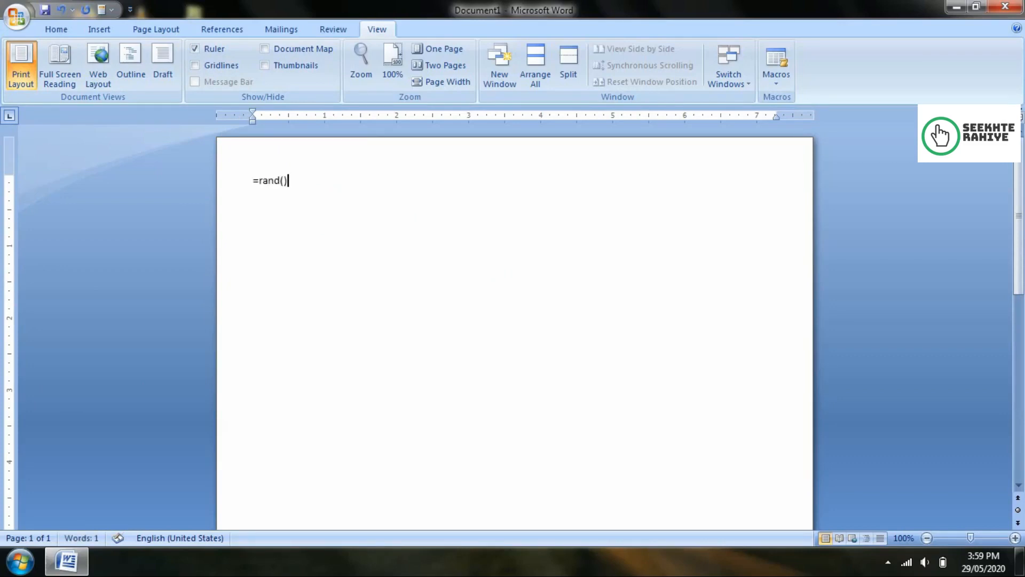
text(rand())
key(Return)
Step: Indent the whole first sample paragraph to about 1.5 inches on the horizontal ruler
drag(252, 180, 720, 216)
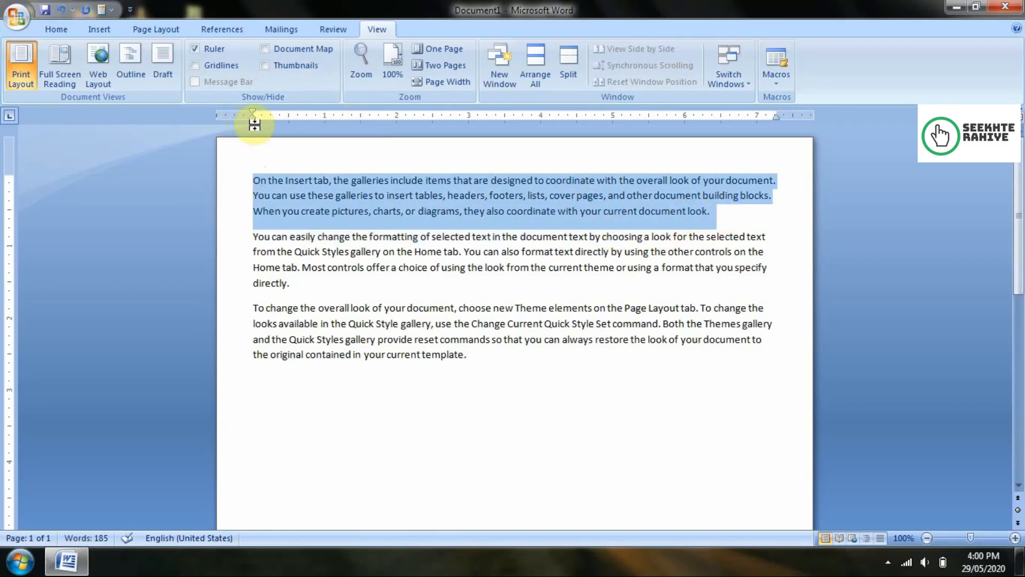
drag(251, 119, 358, 120)
click(569, 434)
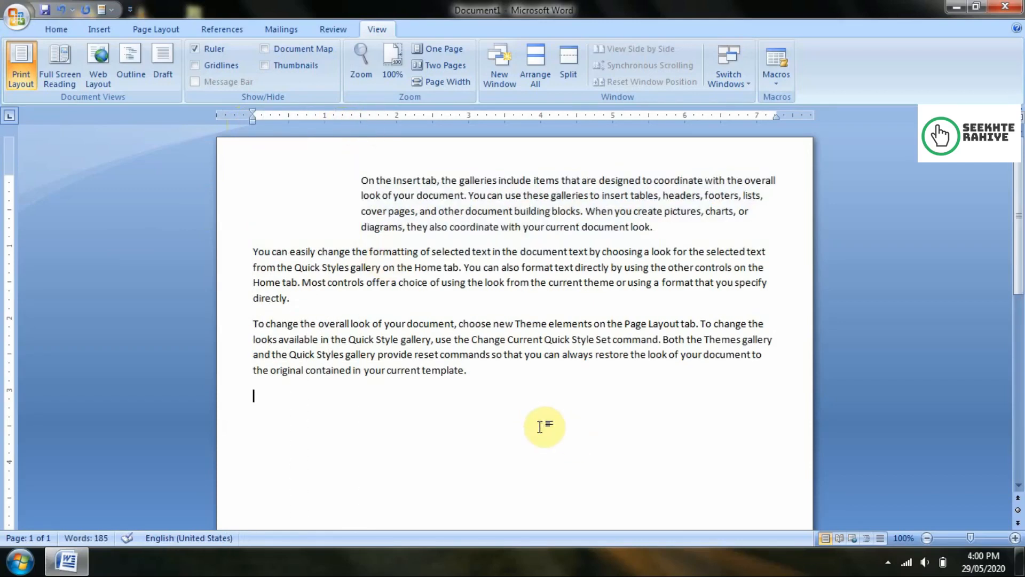
Step: Use the rulers to narrow the page margins to about 0.1 inch right, 0.3 inch left and 0.2 inch top
click(367, 180)
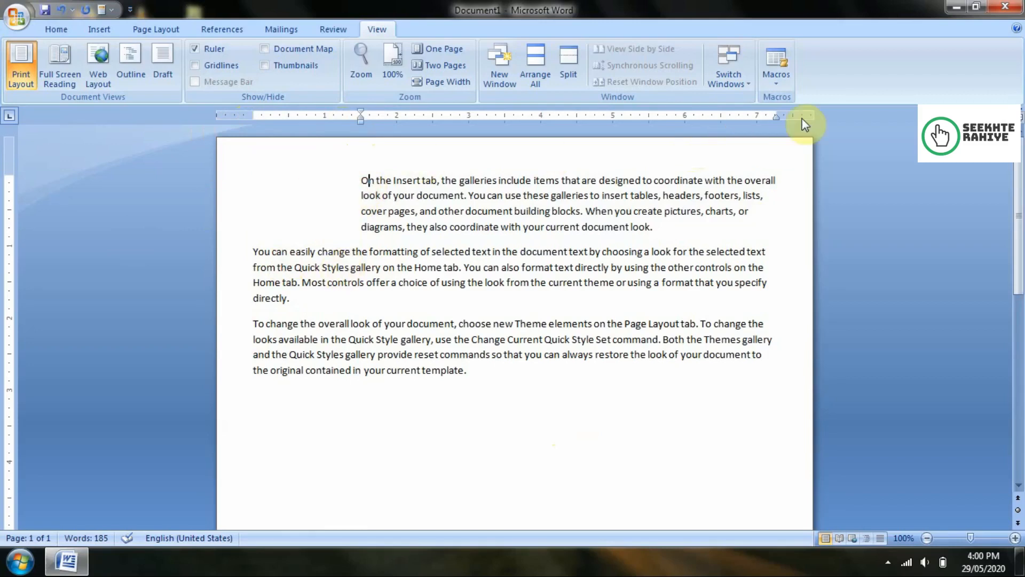
drag(776, 108, 806, 109)
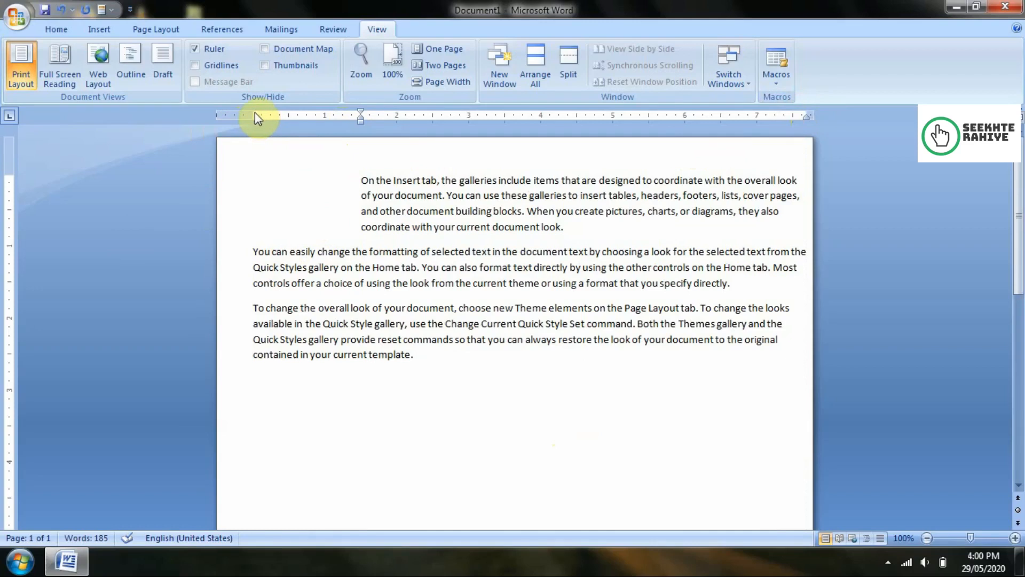
drag(253, 115, 239, 116)
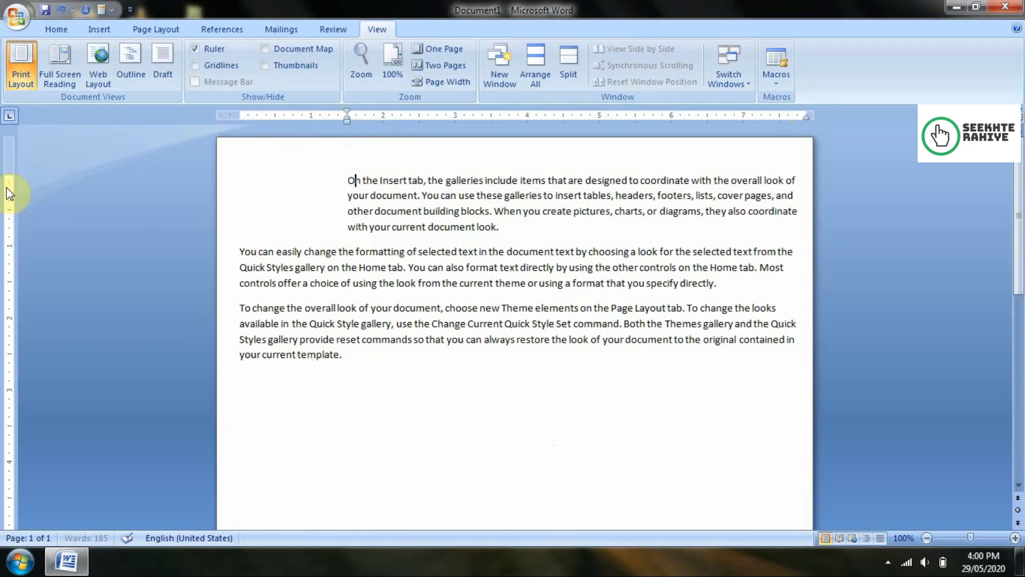
drag(9, 174, 8, 152)
scroll(23, 320, down, 10)
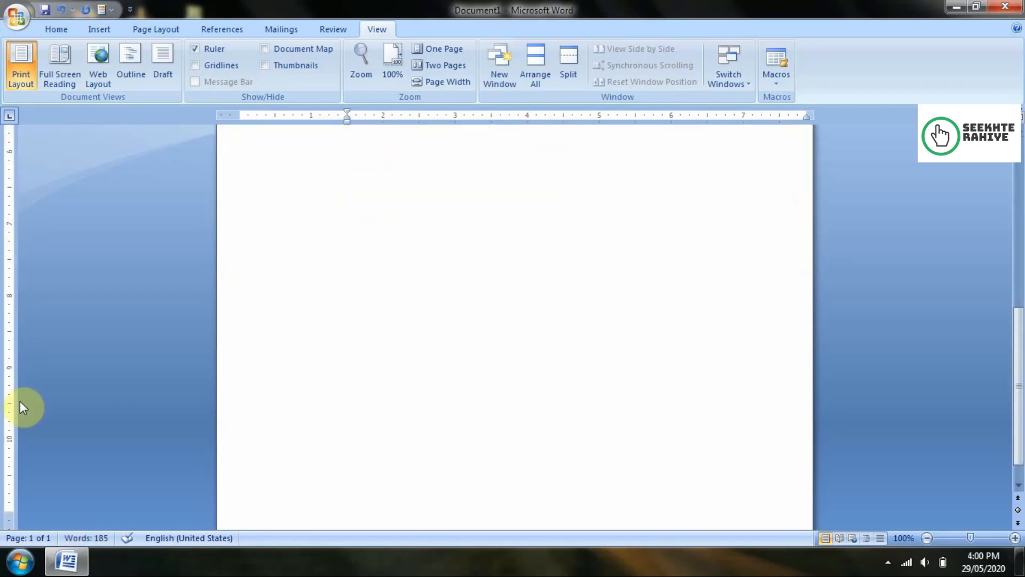
scroll(161, 440, down, 1)
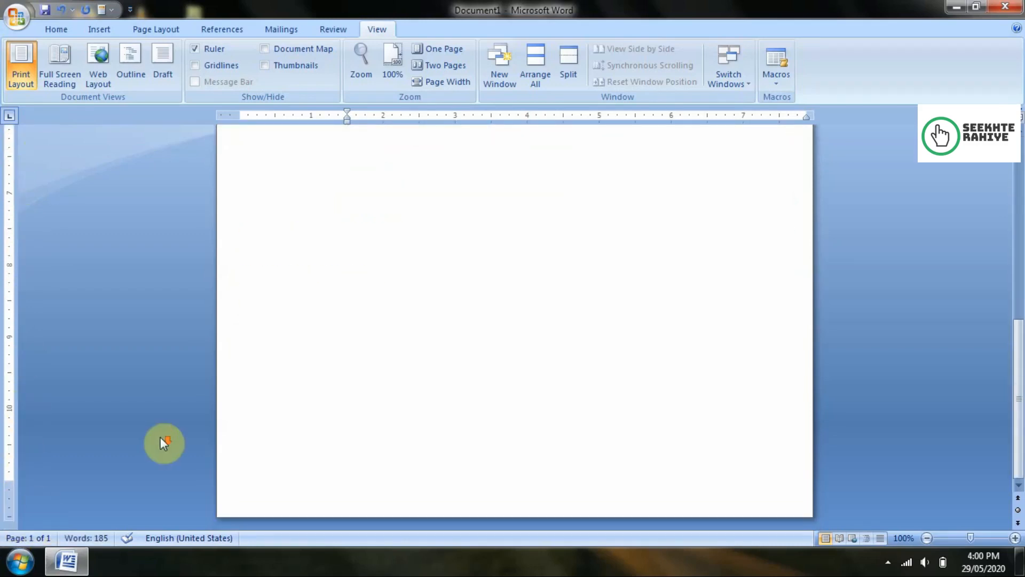
scroll(376, 438, up, 10)
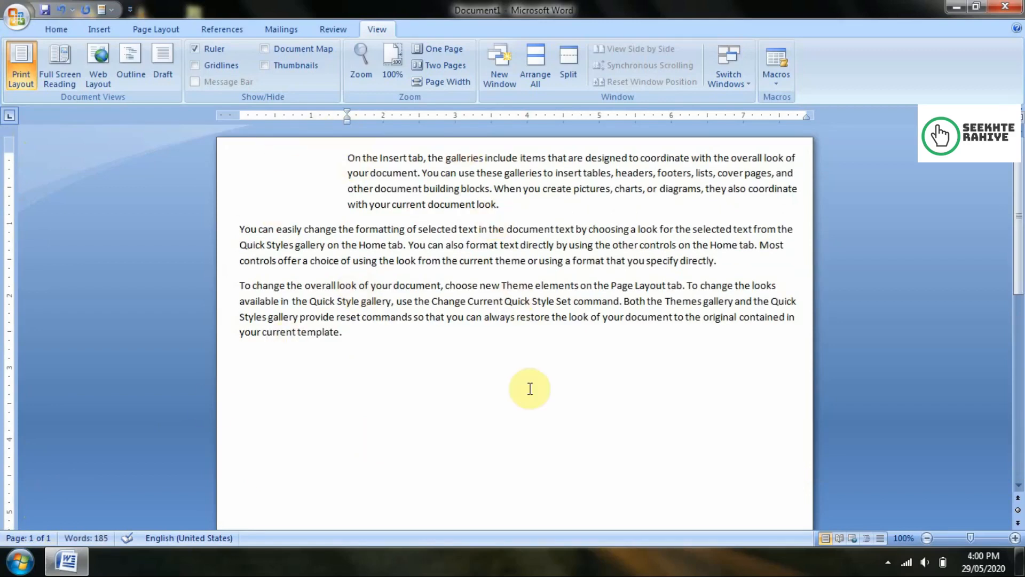
Step: Undo the margin, indent and sample text edits and earlier changes until the original headings are back without the table of contents
drag(459, 369, 236, 131)
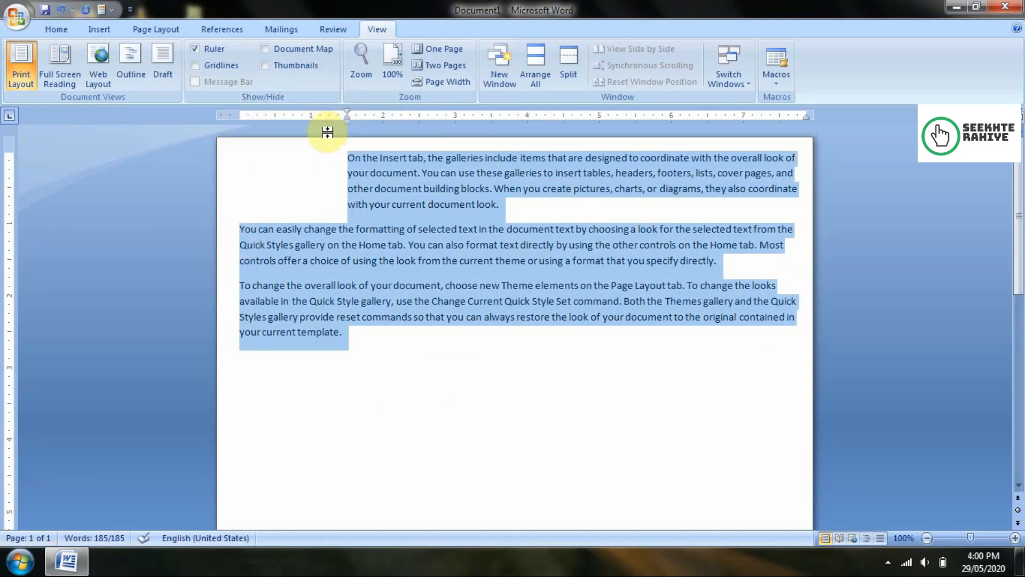
key(ctrl+z)
key(ctrl+z)
key(ctrl+z)
key(ctrl+z)
key(ctrl+z)
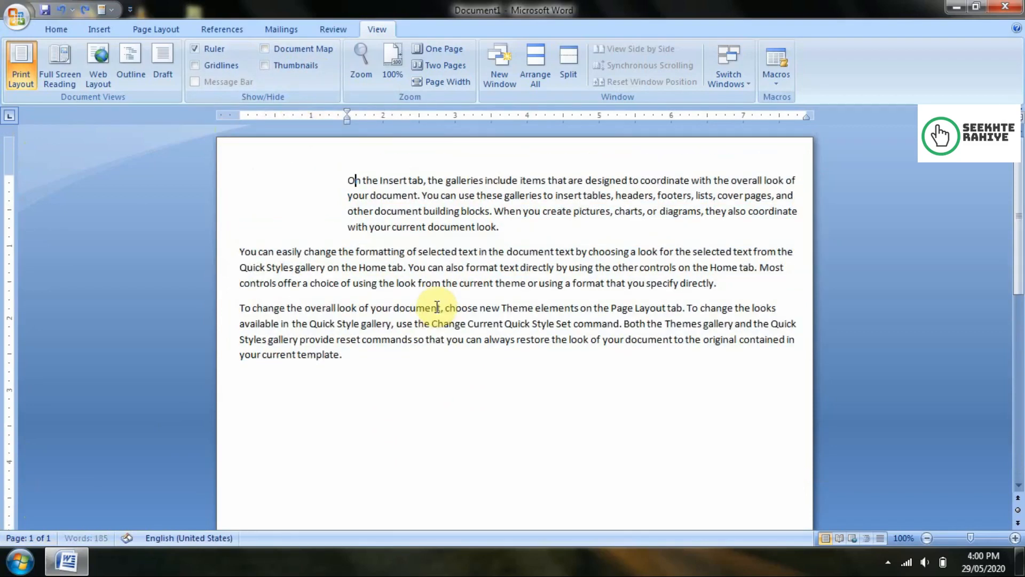
key(ctrl+z)
key(ctrl+z)
key(ctrl+z)
key(ctrl+z)
key(ctrl+z)
key(ctrl+z)
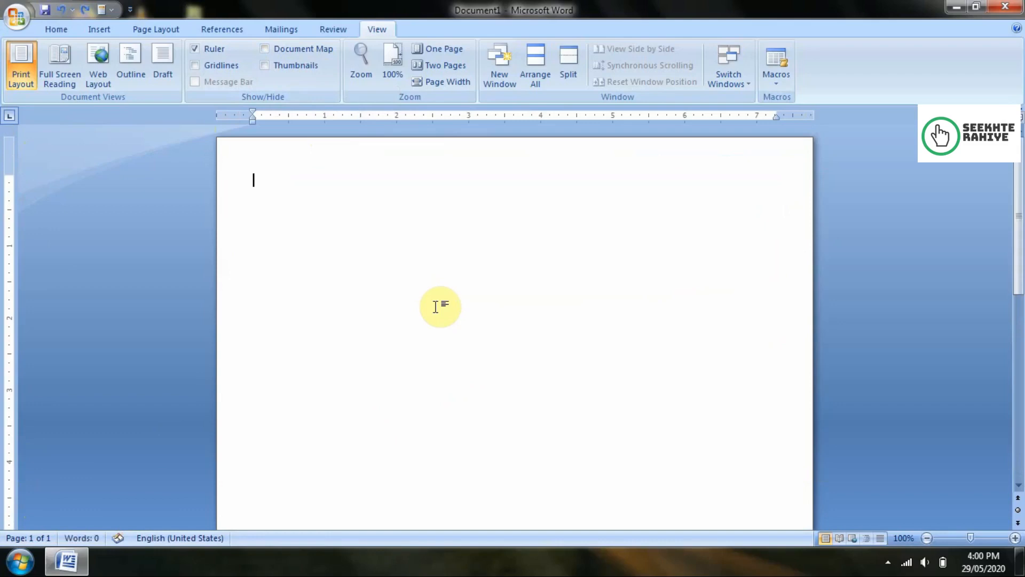
key(ctrl+z)
key(ctrl+z)
key(ctrl+z)
key(ctrl+z)
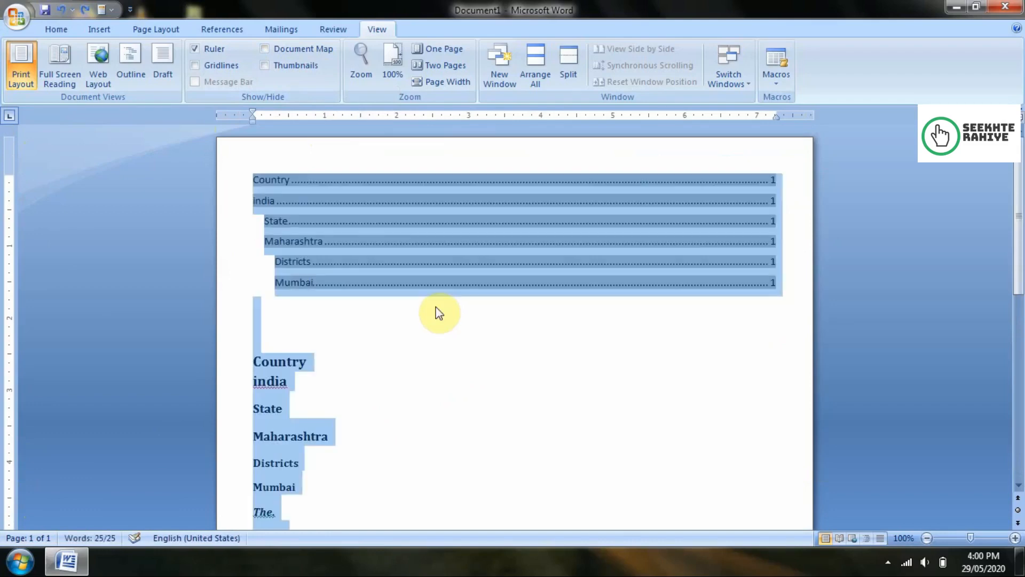
key(ctrl+z)
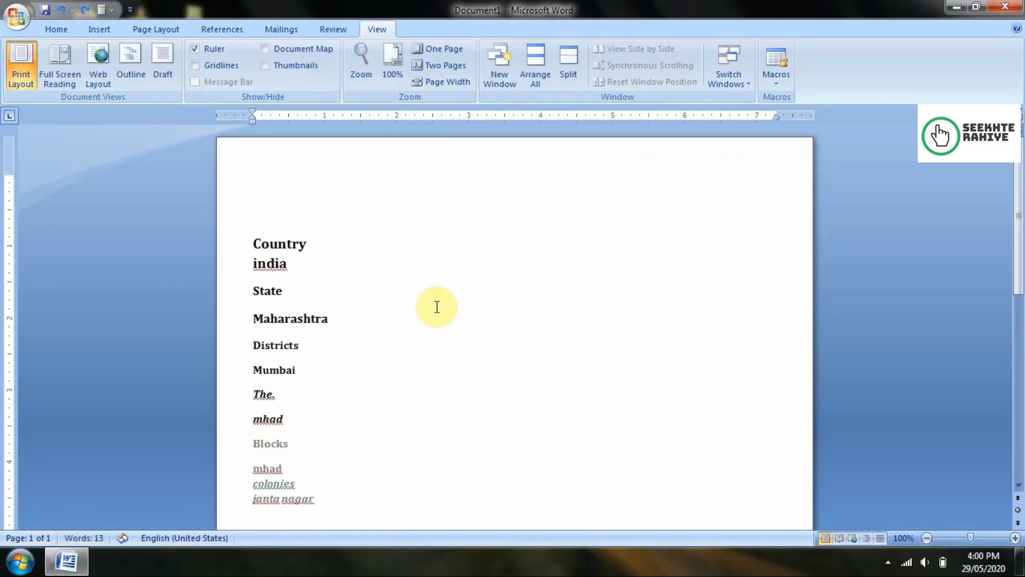
Step: Show the Document Map and jump through the headings india, Maharashtra, Mumbai, Blocks, colonies and janta nagar
click(267, 51)
click(27, 165)
click(38, 183)
click(47, 203)
click(66, 232)
click(75, 253)
click(82, 262)
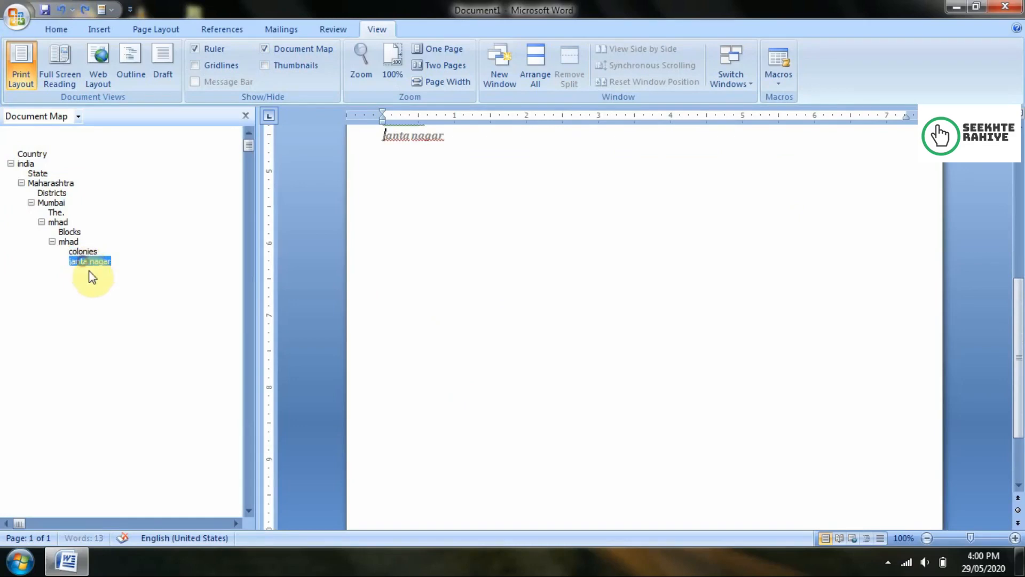
Step: Navigate to india, Districts, Blocks, janta nagar and Country from the Document Map, and close the map
click(25, 163)
click(52, 193)
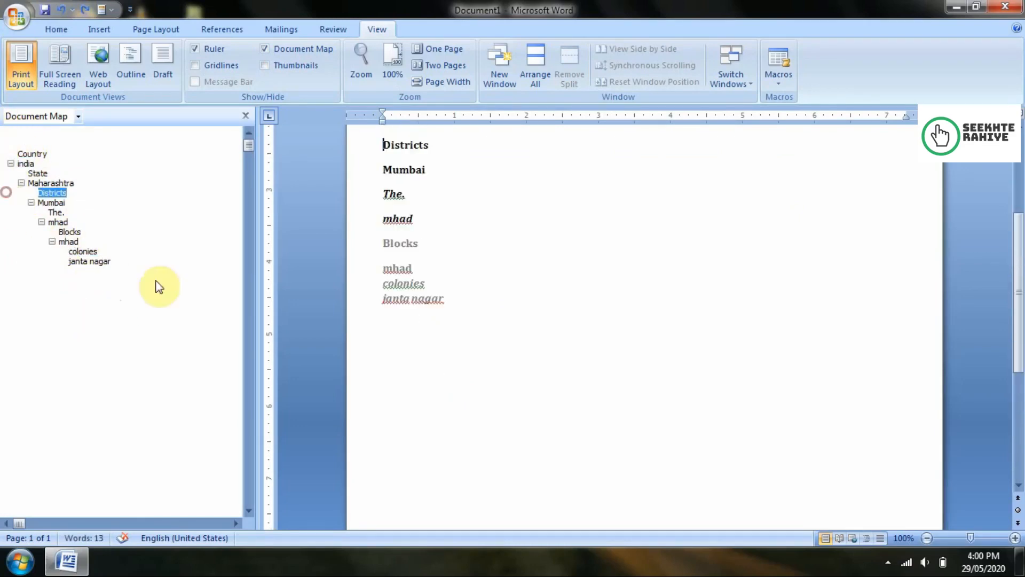
click(65, 233)
click(86, 261)
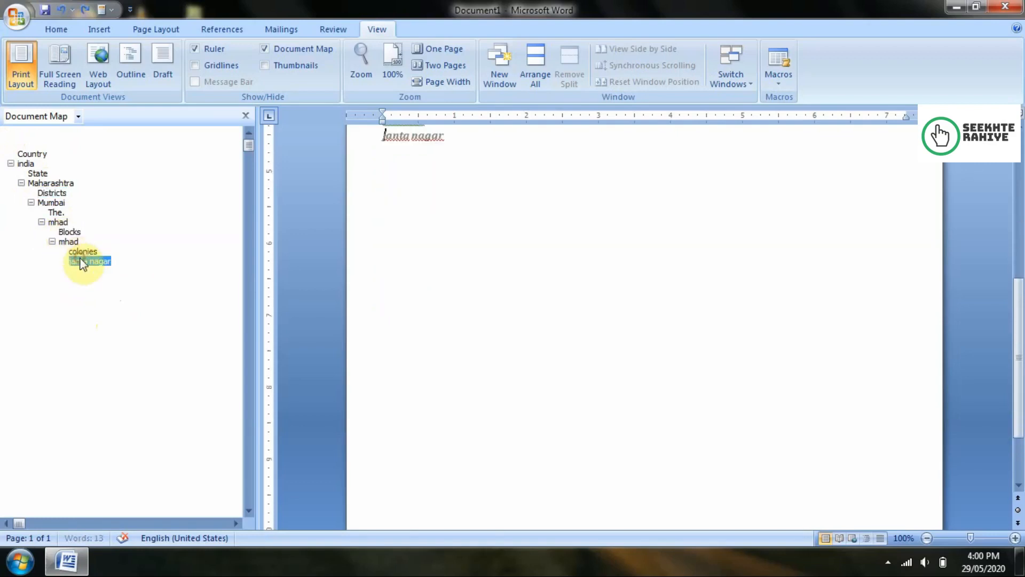
click(27, 146)
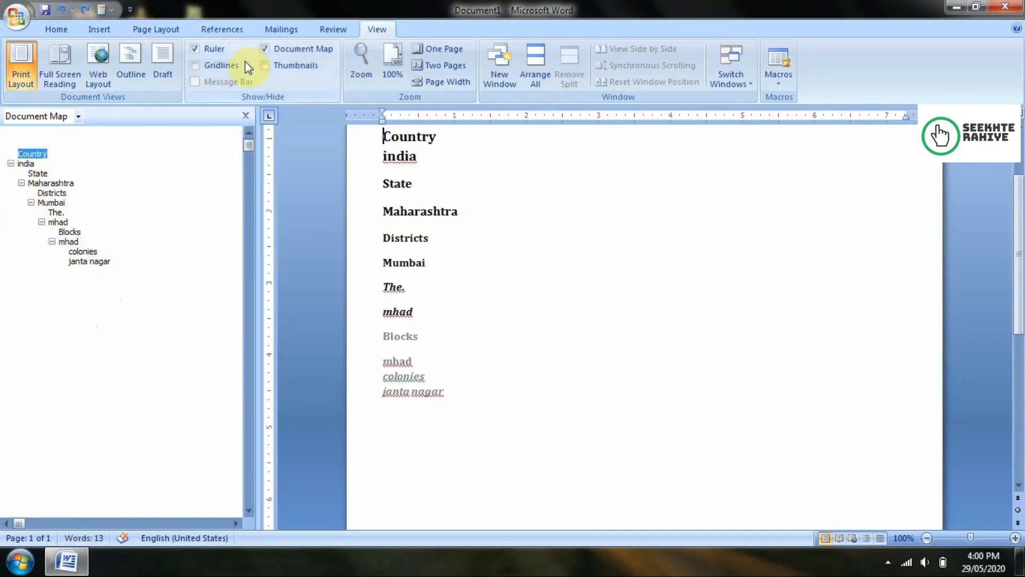
click(251, 115)
Step: Delete all the headings so that the document is empty
drag(430, 425, 201, 97)
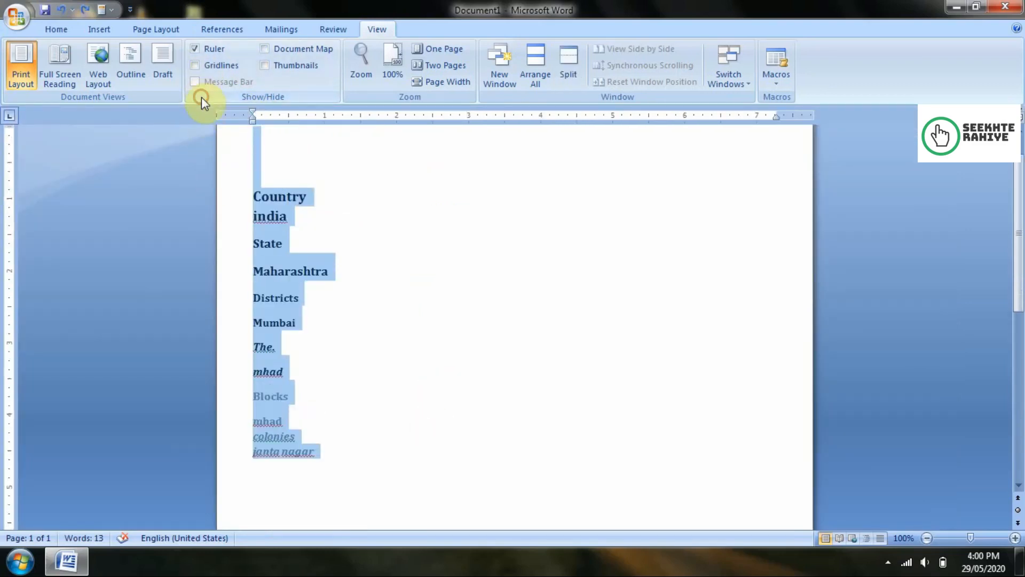
key(Delete)
scroll(297, 199, up, 1)
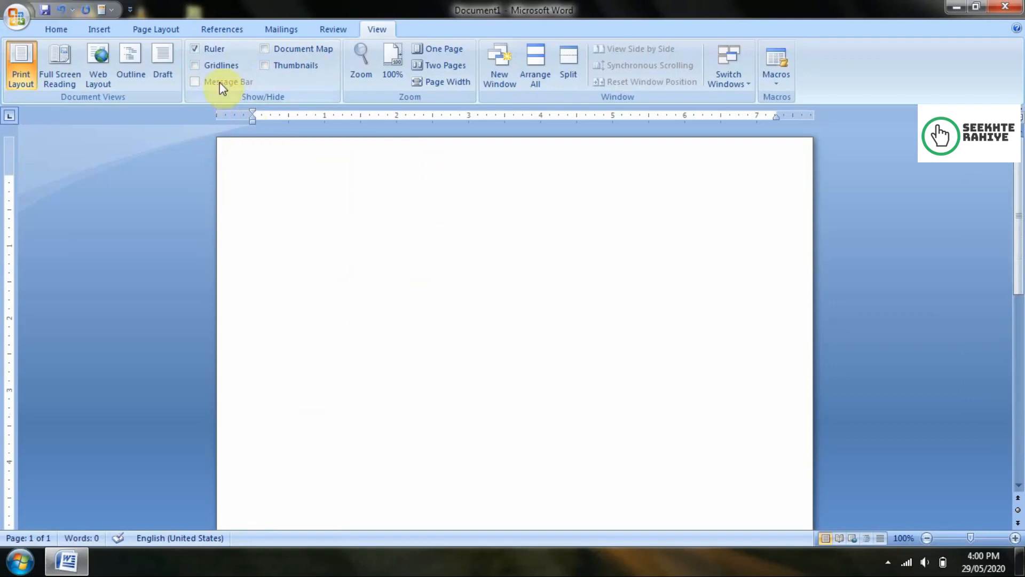
Step: Display the gridlines on the blank page
click(210, 64)
scroll(363, 220, down, 2)
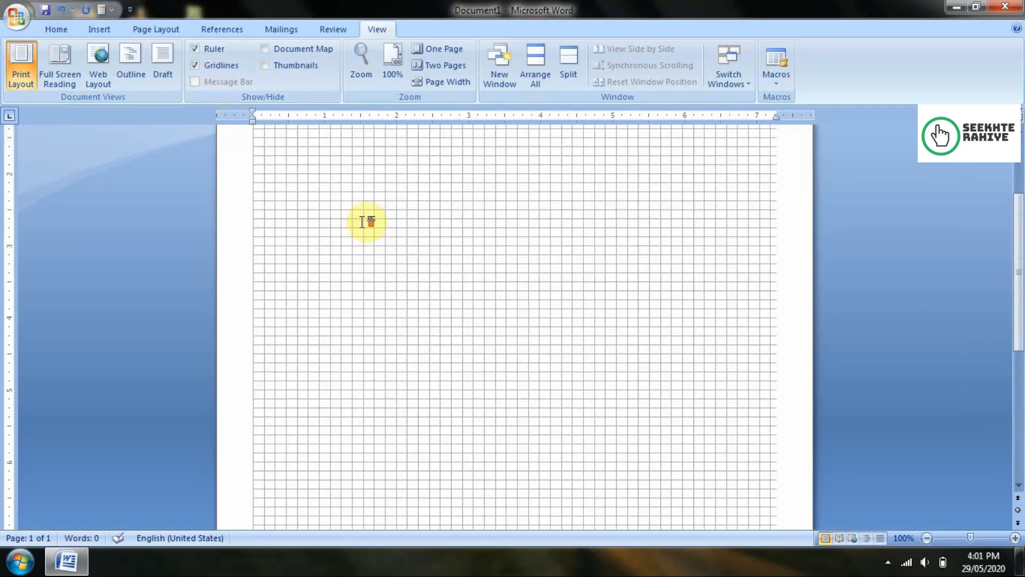
scroll(367, 221, up, 1)
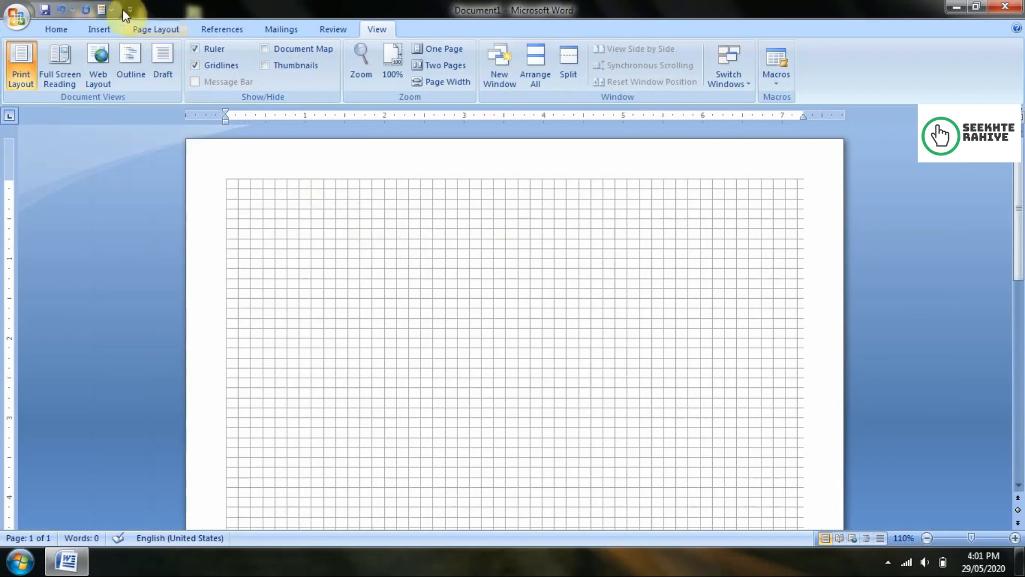
Step: Draw a rectangle about 0.99 inch wide and 1.13 inches tall in the upper-left part of the page grid
click(100, 29)
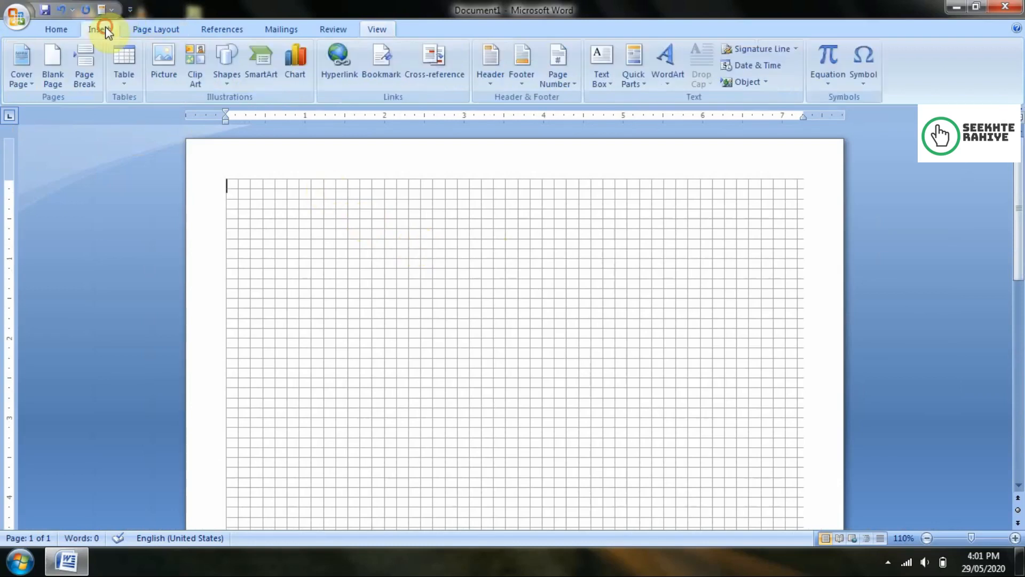
click(176, 68)
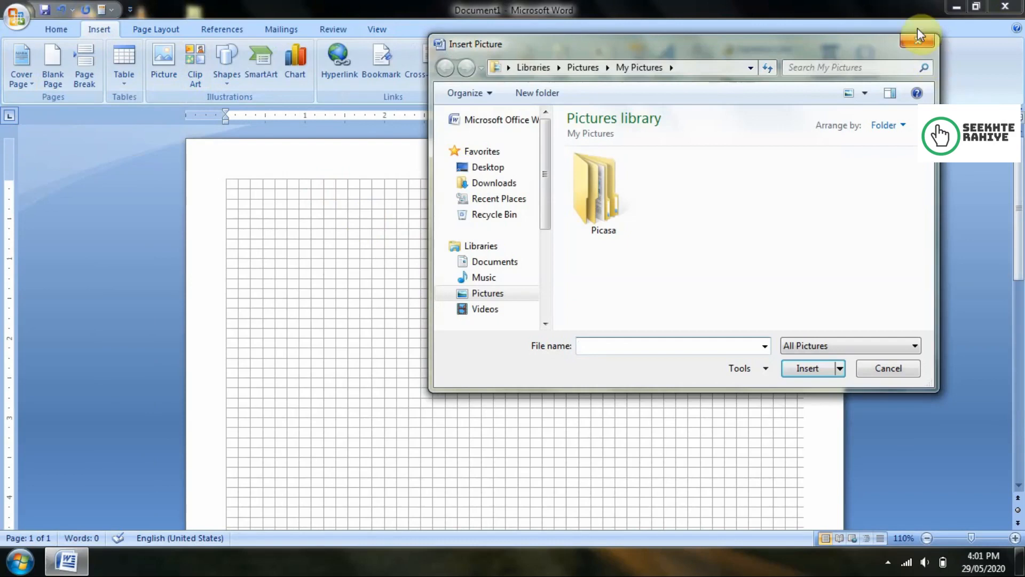
click(915, 42)
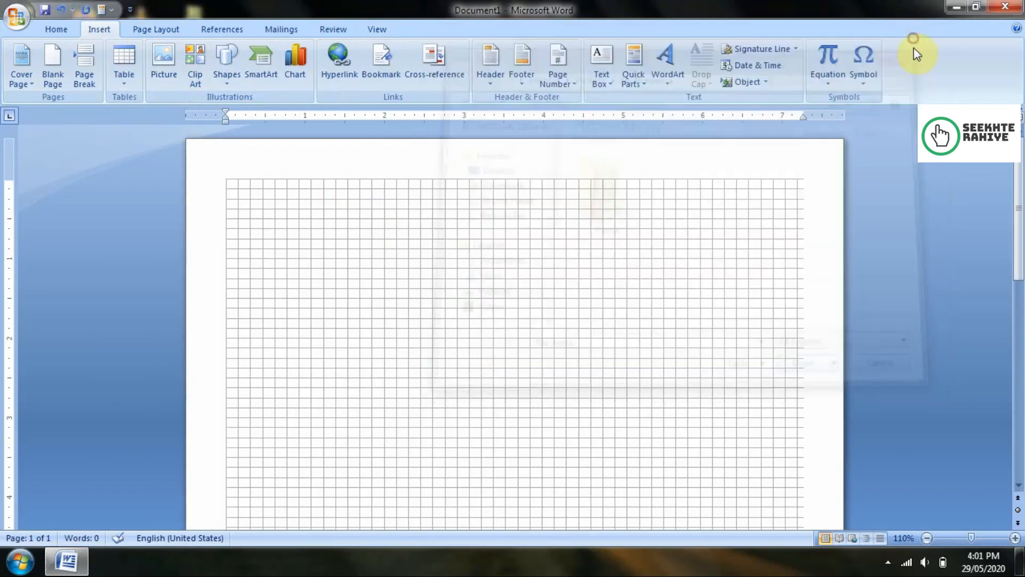
click(227, 67)
click(266, 114)
drag(317, 219, 395, 302)
click(534, 240)
Step: Duplicate the rectangle, placing the copy near the grid's upper-right corner and the original in its upper-left corner
click(383, 258)
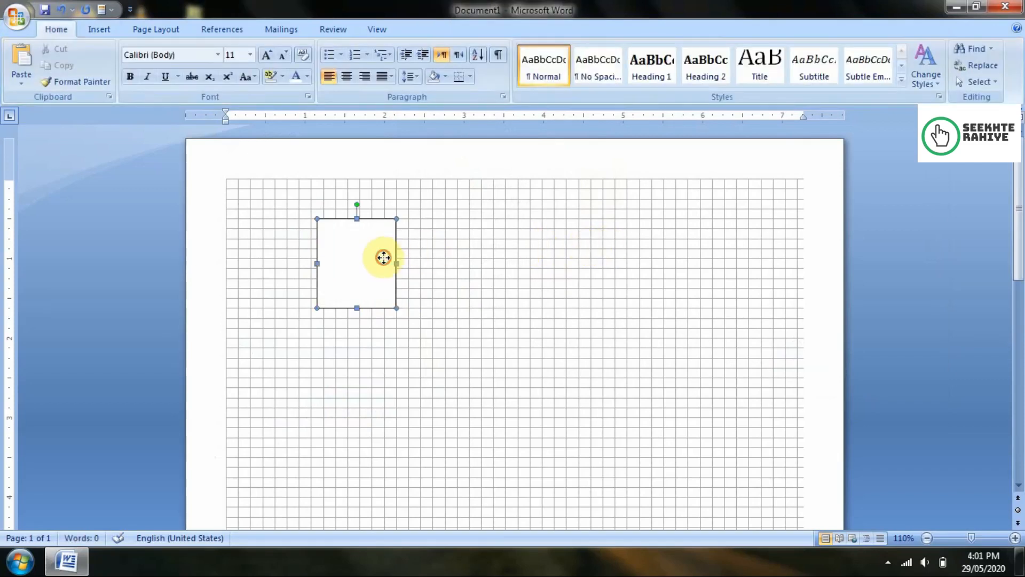
key(ctrl+d)
drag(385, 259, 758, 216)
drag(367, 287, 294, 248)
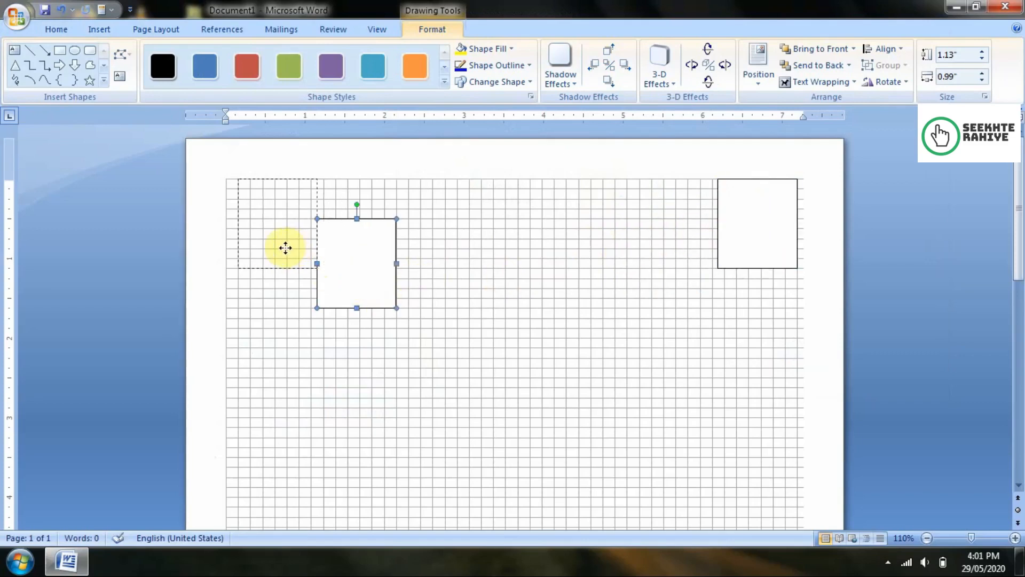
drag(277, 247, 277, 248)
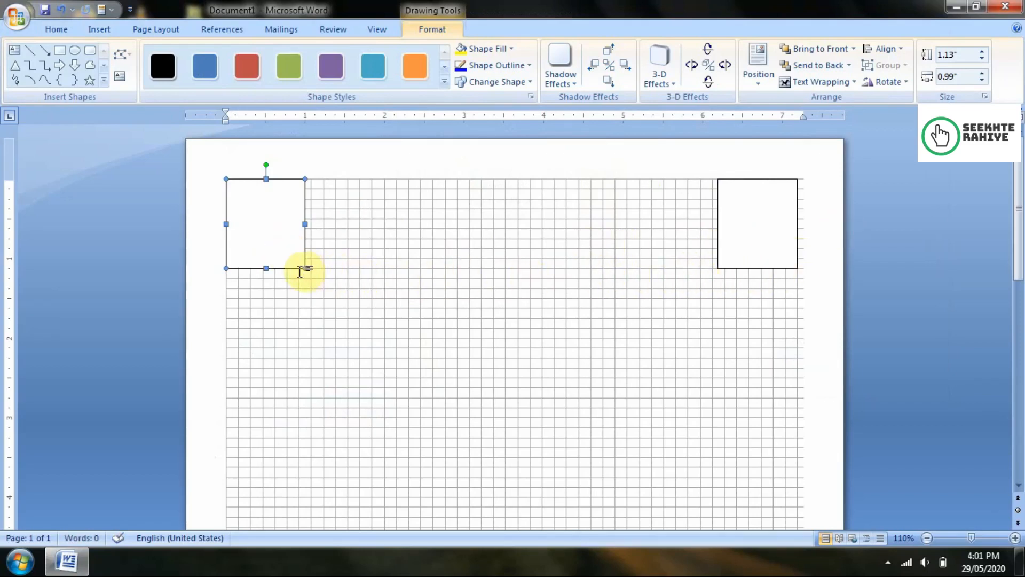
click(814, 256)
Step: Move both rectangles down and inward, aligning their upper edges along the same horizontal gridline
mouse_move(770, 234)
mouse_down()
mouse_move(681, 331)
mouse_move(680, 345)
mouse_up()
click(270, 249)
mouse_move(297, 278)
mouse_down()
mouse_move(600, 364)
mouse_move(332, 342)
mouse_up()
click(515, 327)
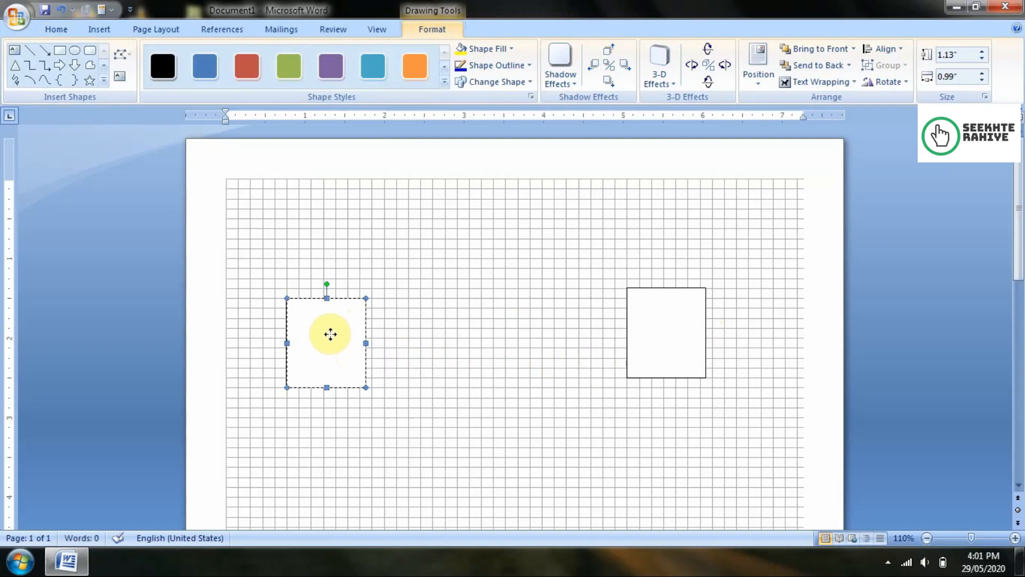
drag(331, 328, 332, 330)
click(778, 328)
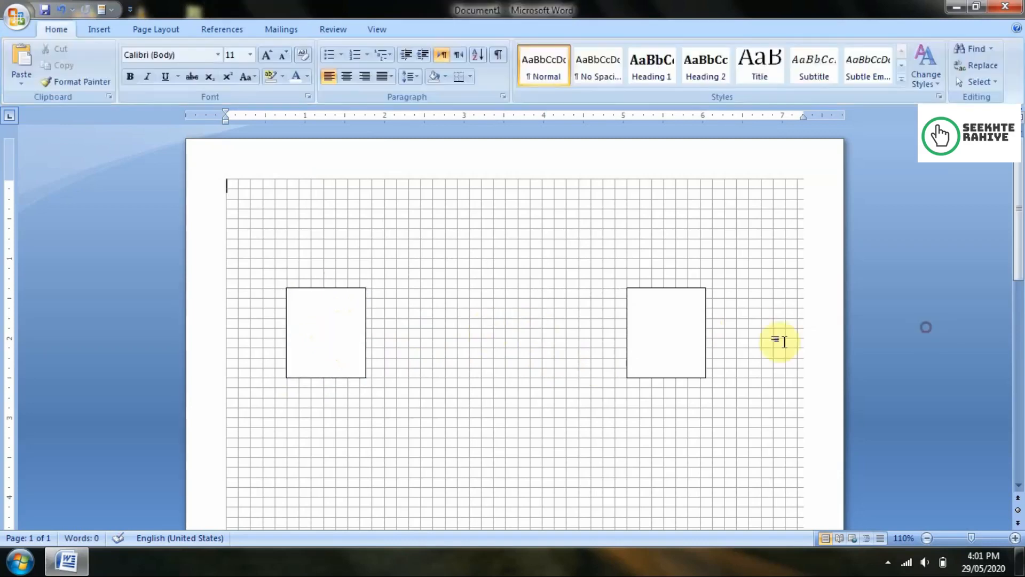
Step: Display the page thumbnails and go to page 1 from its thumbnail
scroll(515, 361, down, 5)
scroll(587, 341, down, 1)
scroll(594, 338, up, 2)
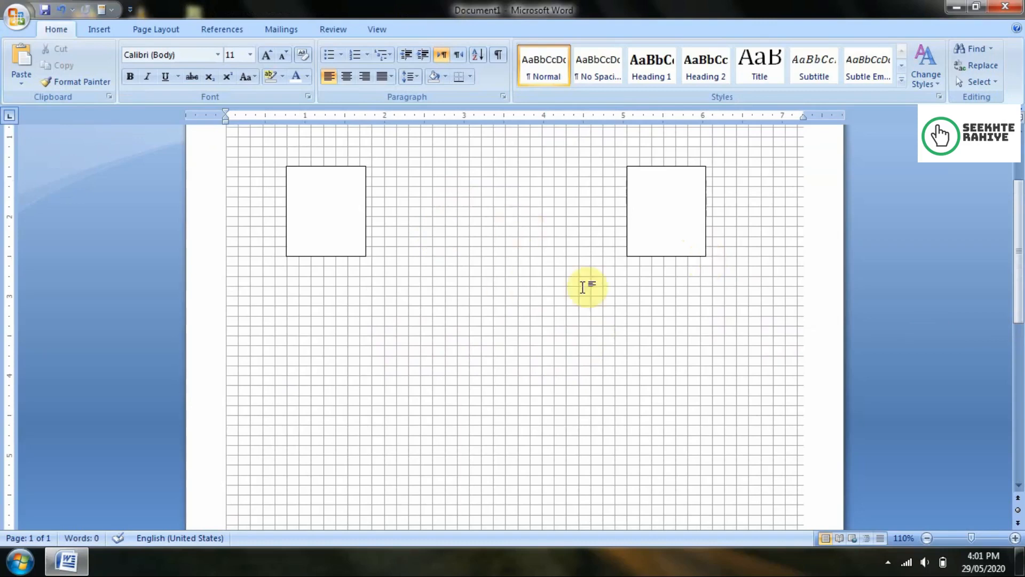
click(378, 30)
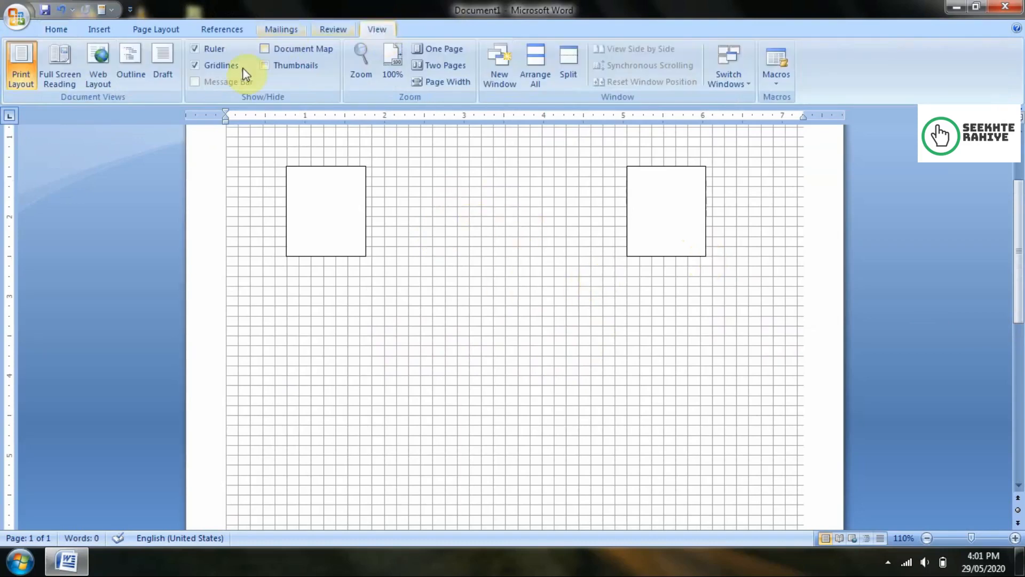
click(281, 66)
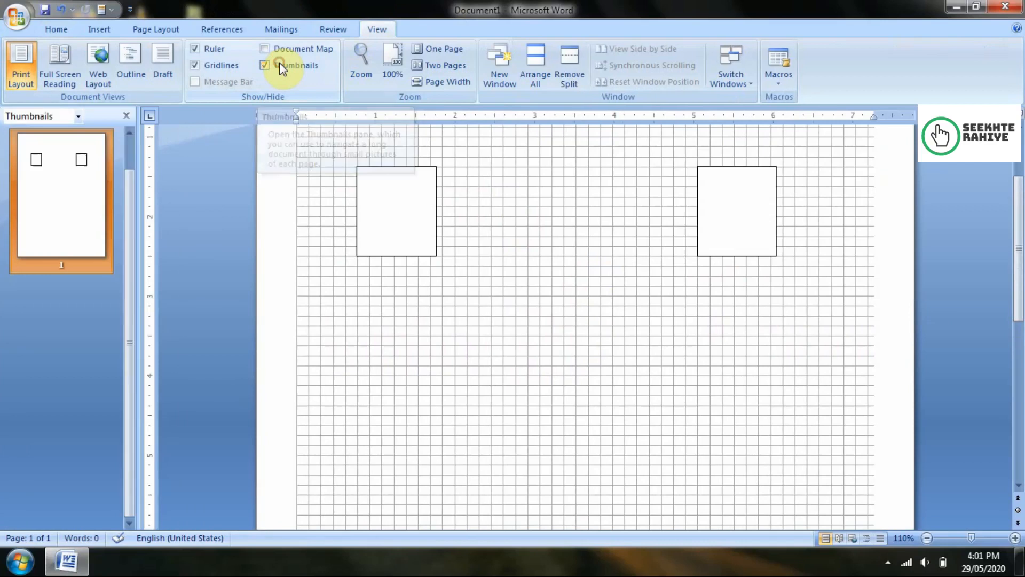
click(67, 224)
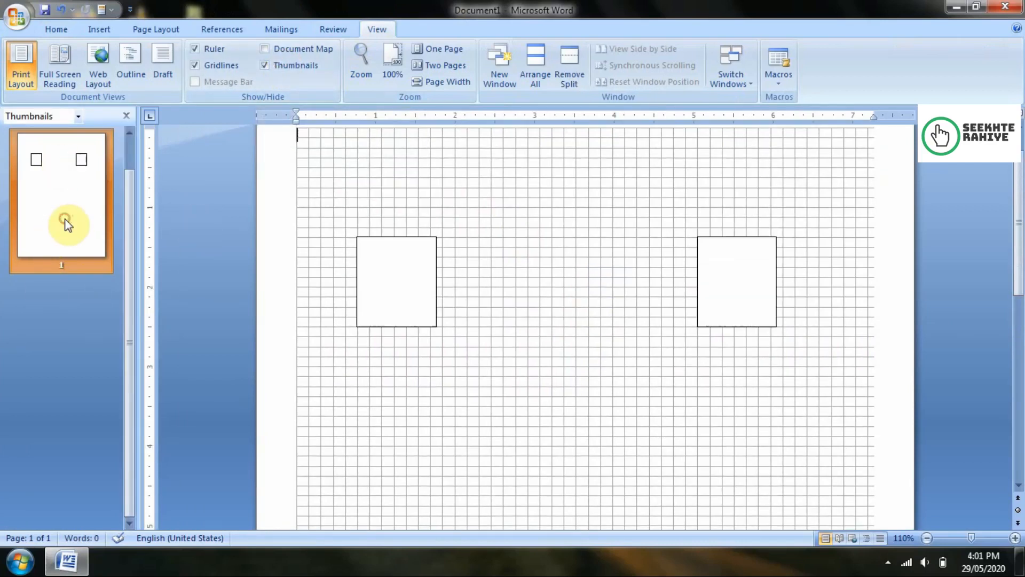
Step: Paste two more copies of the rectangle onto page 1, and deselect them
key(ctrl+v)
key(ctrl+v)
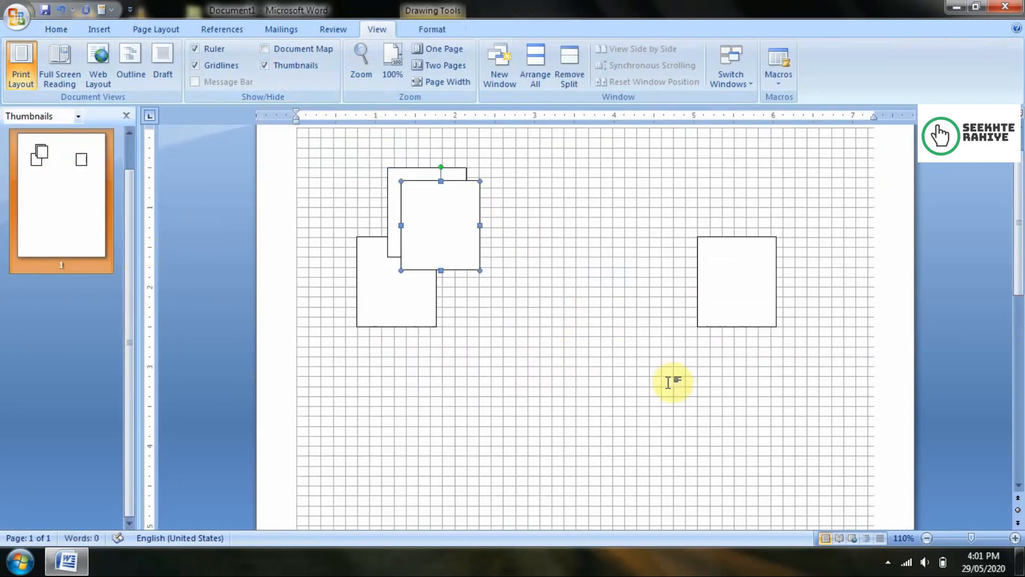
click(693, 394)
click(92, 191)
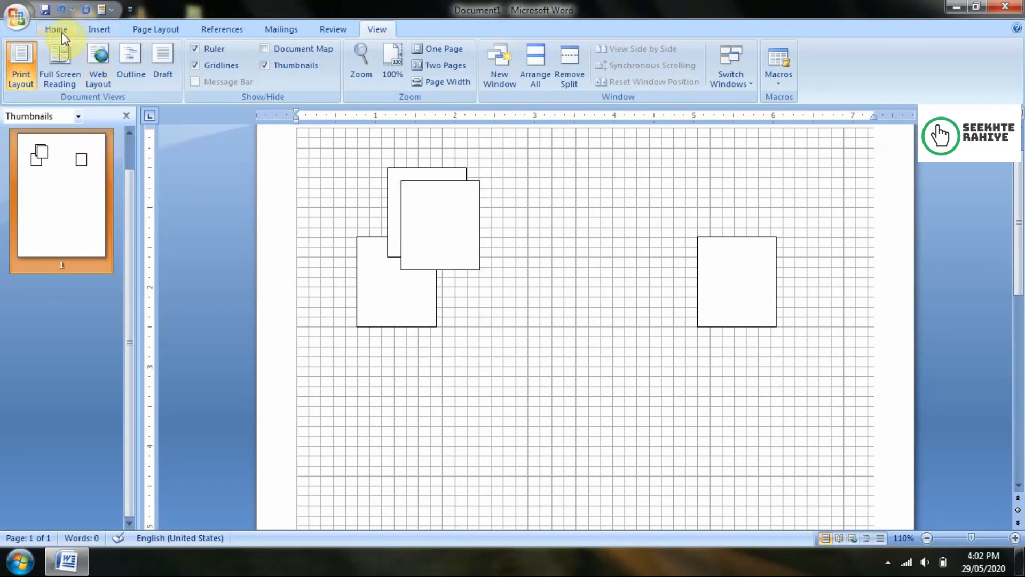
Step: Insert repeated page breaks to extend the document to nine pages
key(ctrl+Return)
key(ctrl+Return)
key(ctrl+Return)
key(ctrl+Return)
key(ctrl+Return)
key(ctrl+Return)
key(ctrl+Return)
Step: Browse the page thumbnails back toward the first pages, and hide the Thumbnails pane
scroll(46, 231, up, 3)
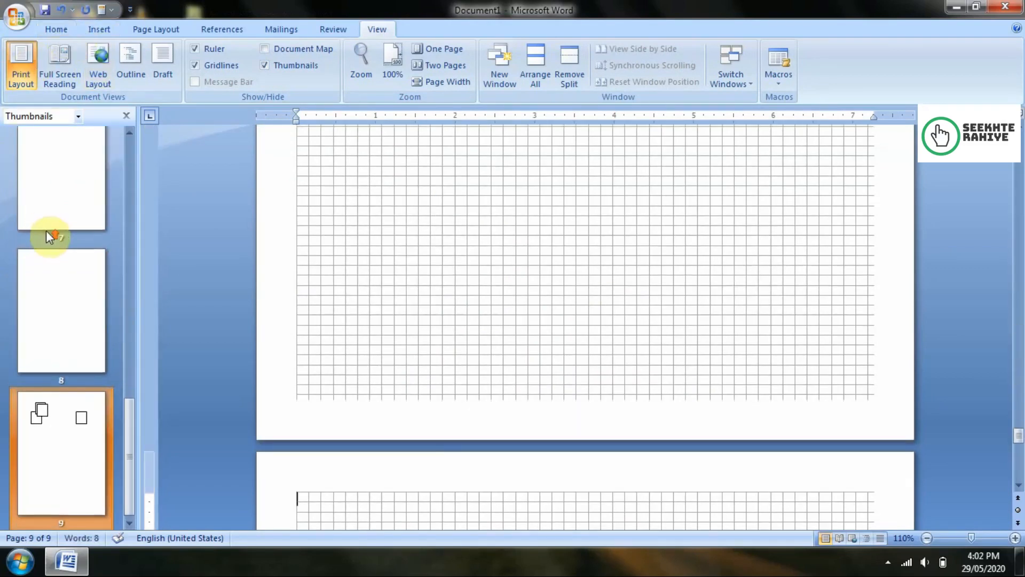
drag(129, 435, 136, 289)
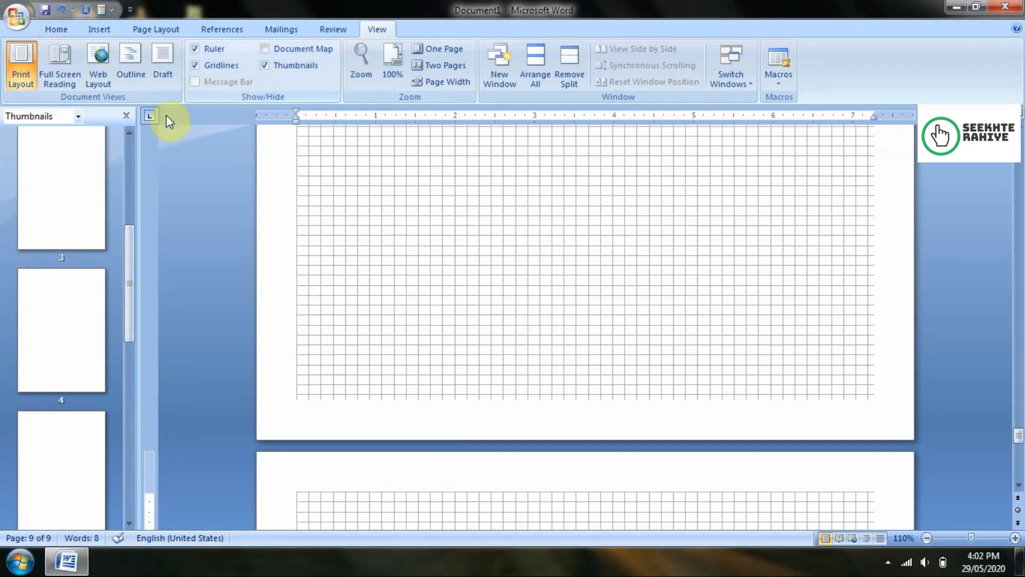
click(126, 117)
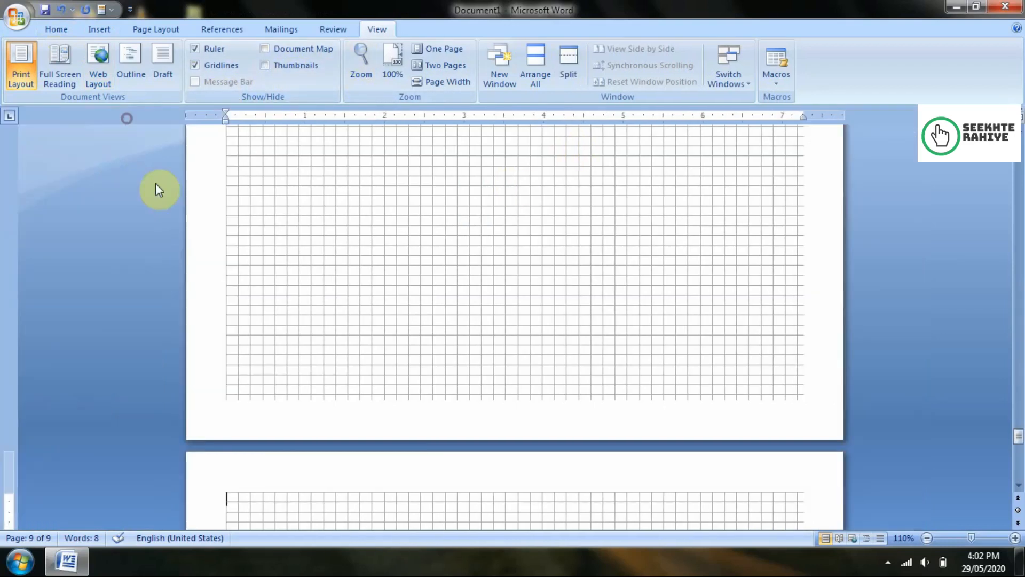
Step: Set the document zoom to 200%
scroll(595, 286, up, 5)
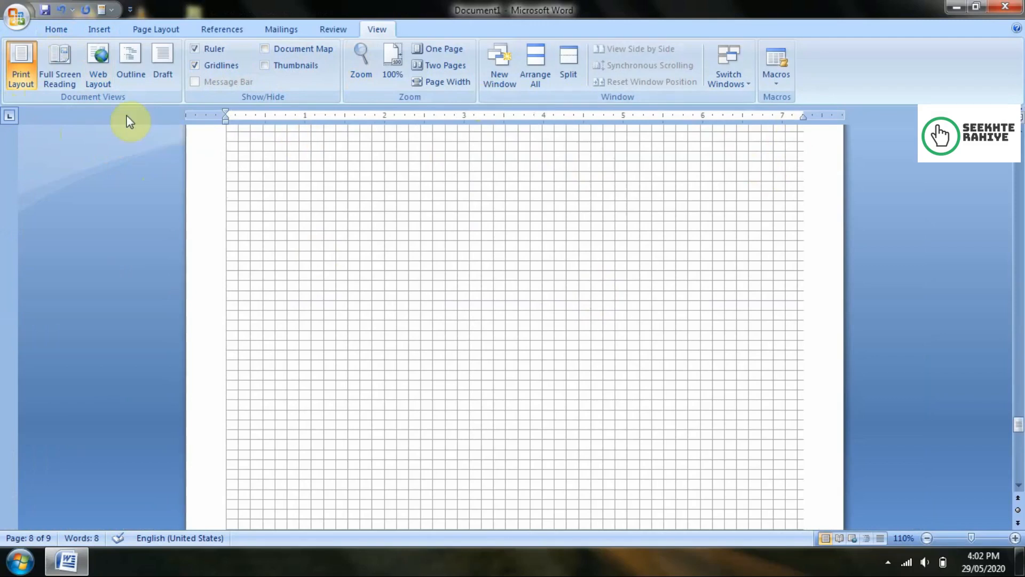
scroll(757, 263, up, 15)
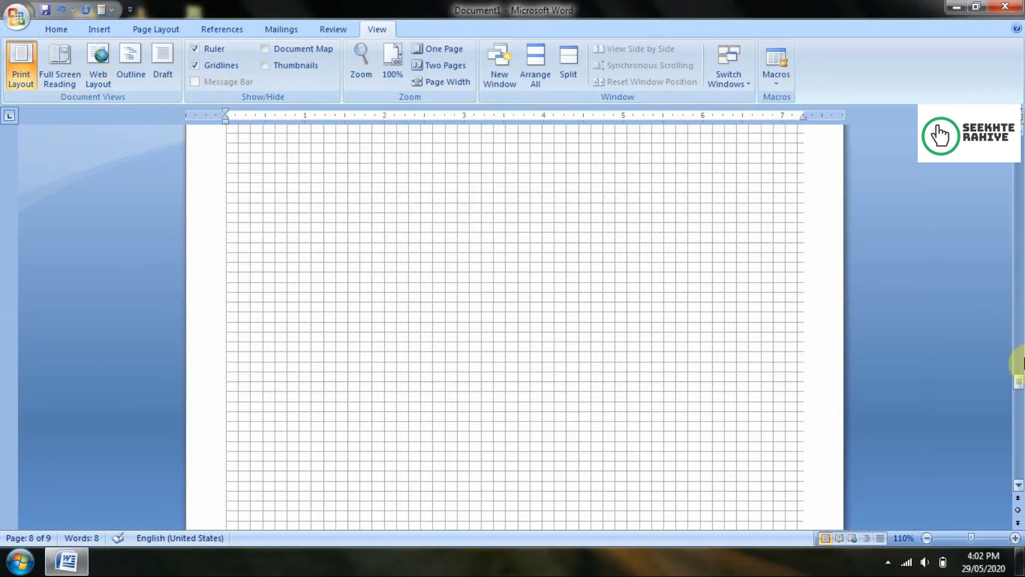
drag(1017, 382, 1019, 167)
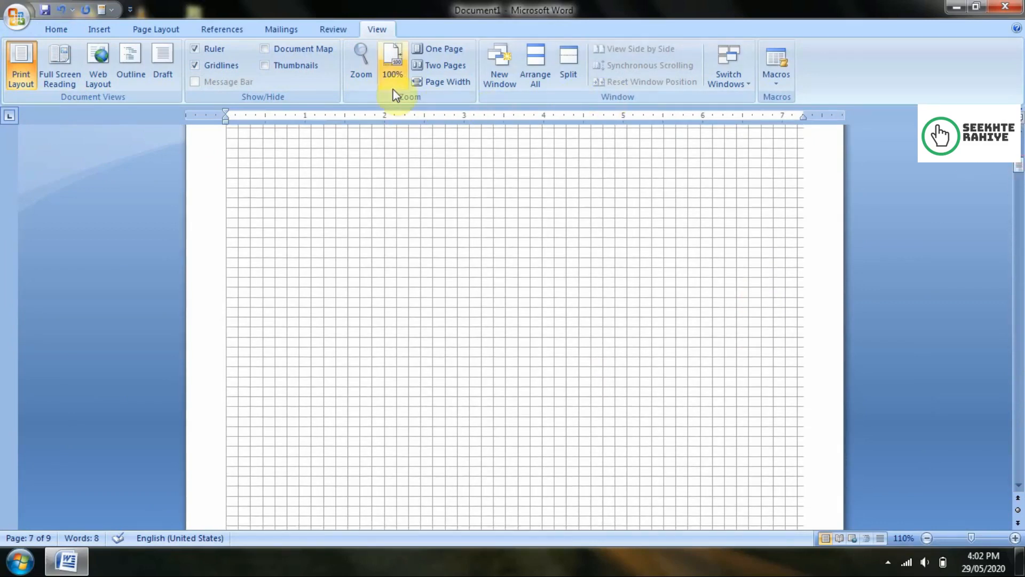
click(359, 69)
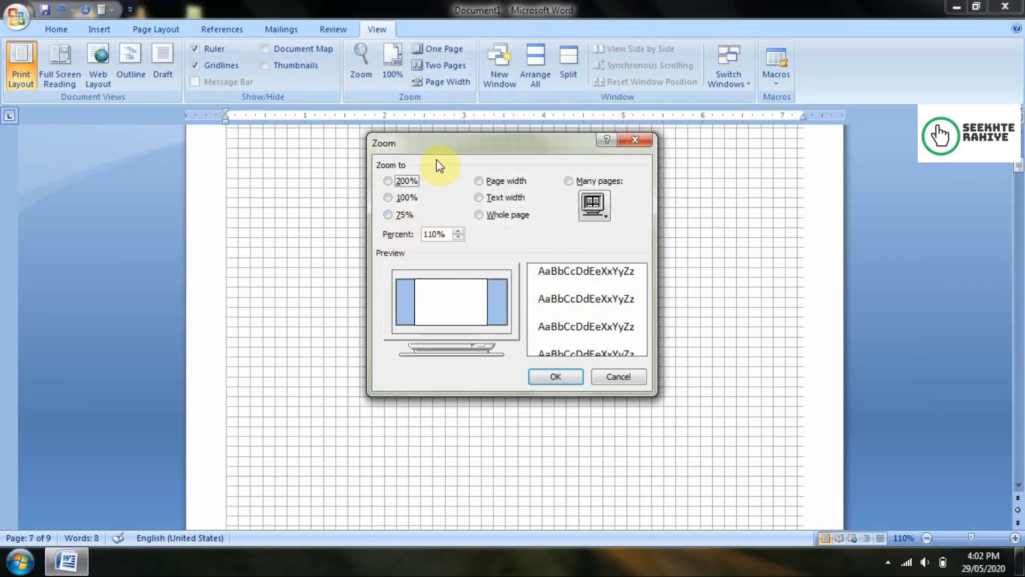
drag(440, 143, 806, 164)
click(753, 201)
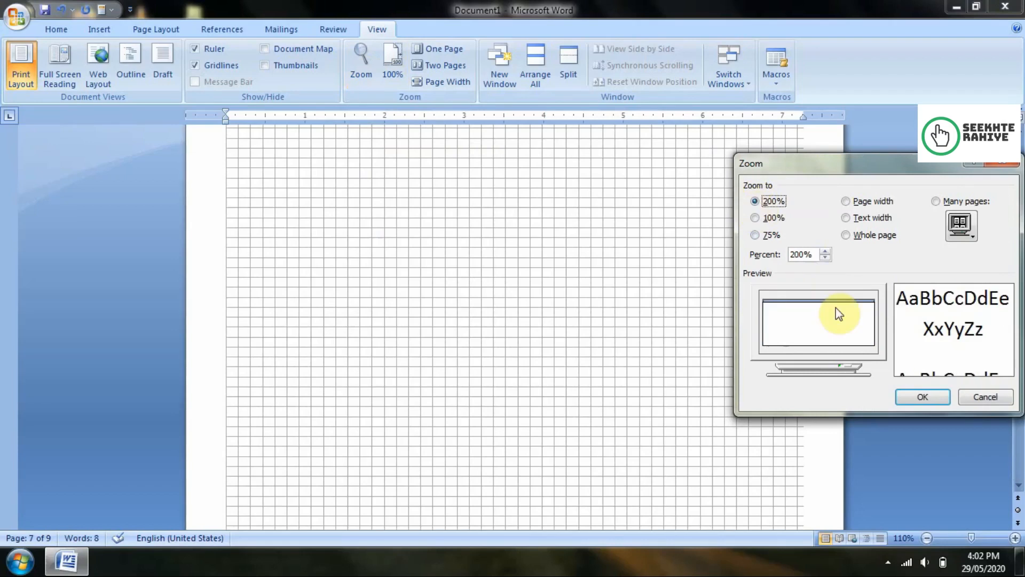
click(926, 405)
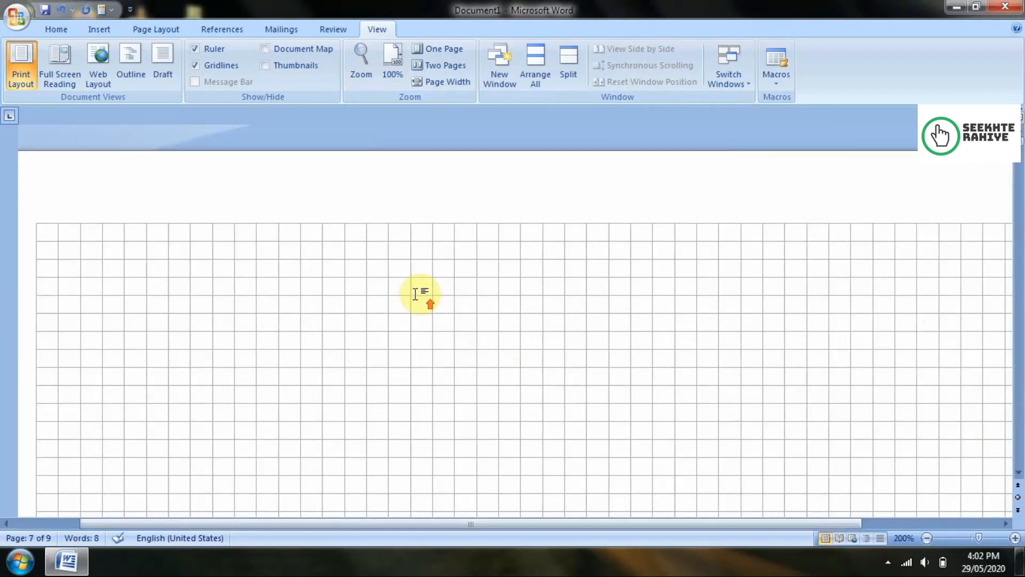
Step: Hide the gridlines and set the document zoom to 75%
click(228, 68)
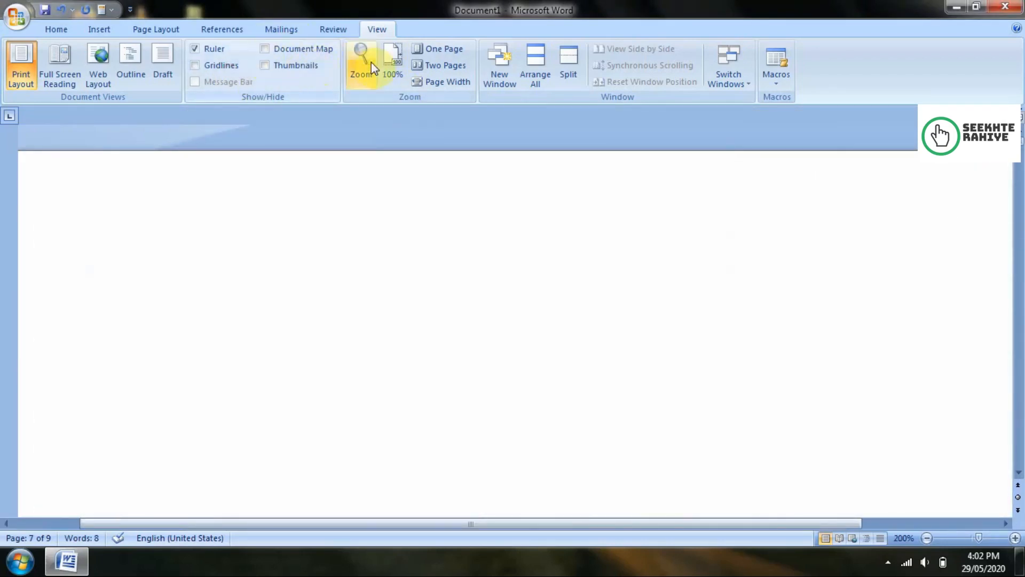
click(370, 62)
click(767, 235)
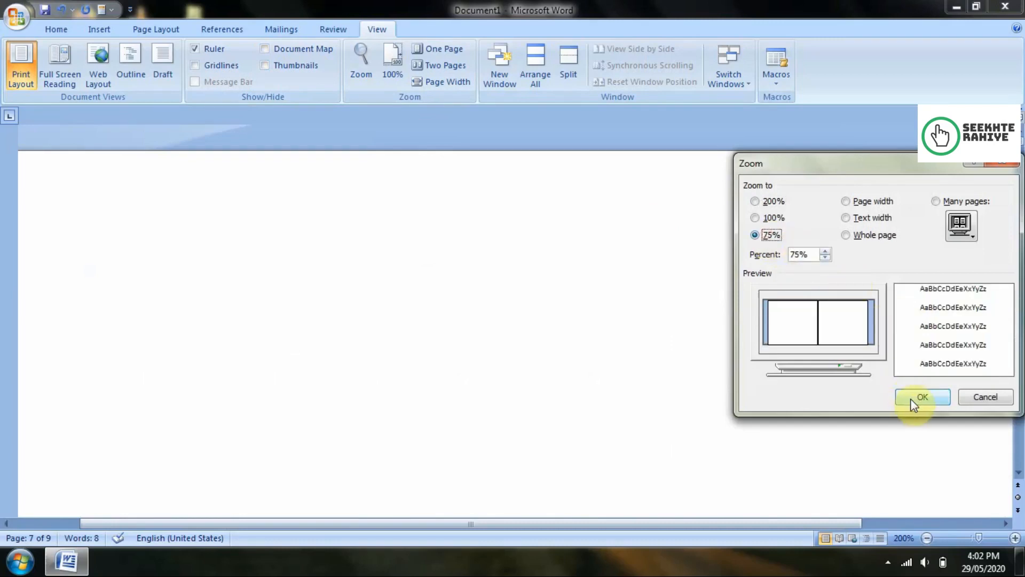
click(911, 399)
Step: Zoom the document to Whole page, and change the zoom to Text width
click(374, 72)
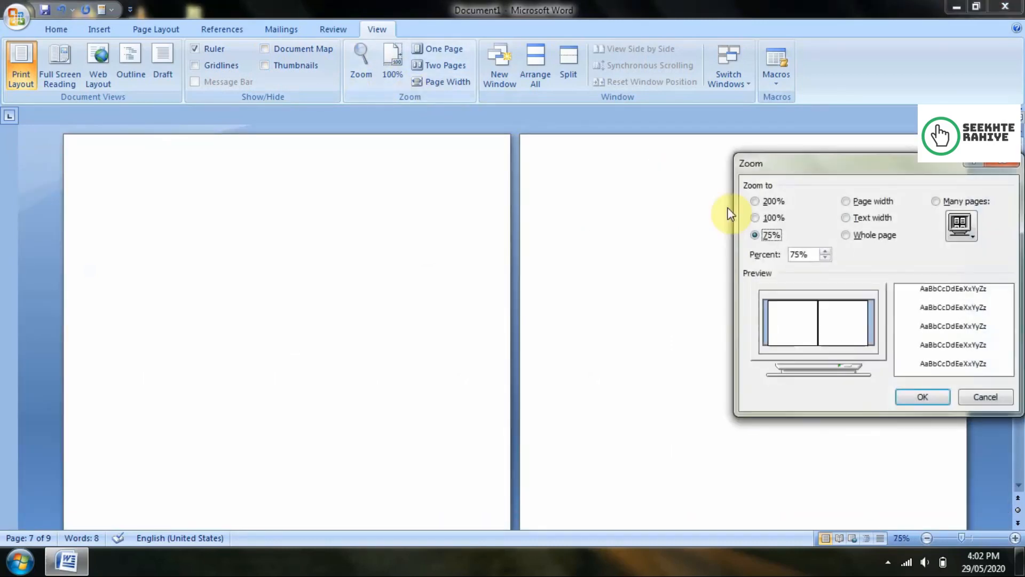
click(846, 235)
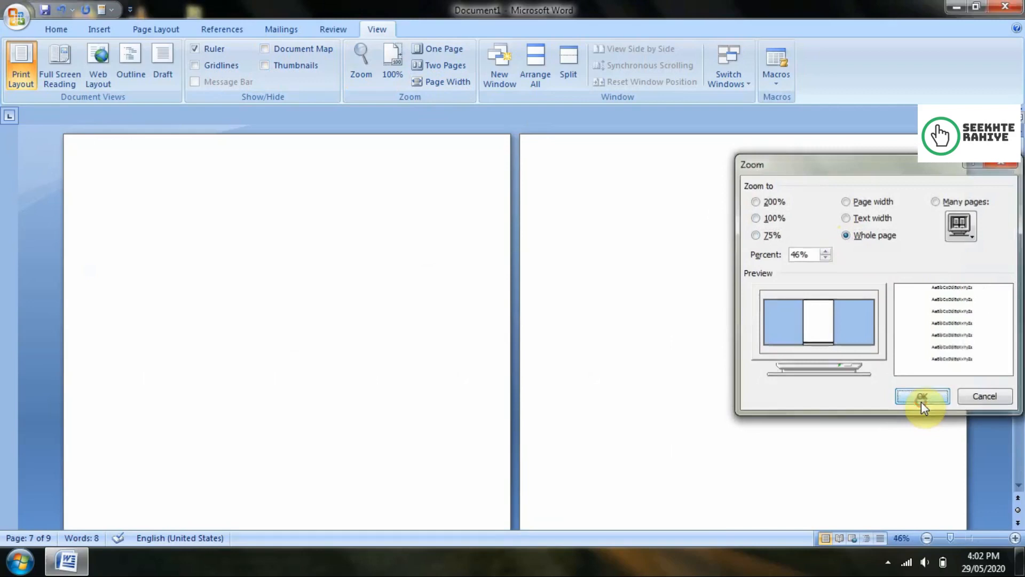
click(921, 401)
click(362, 62)
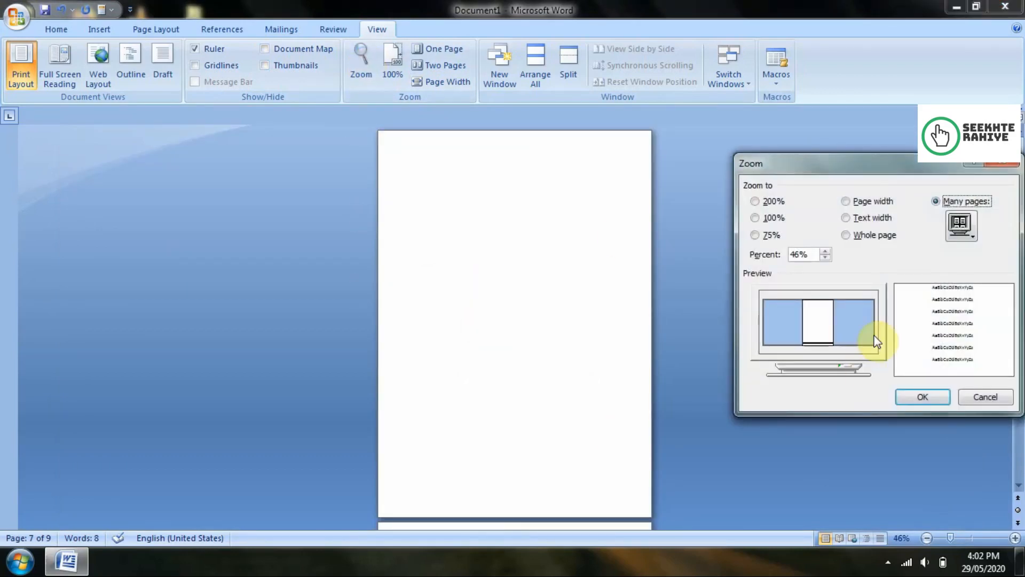
click(863, 219)
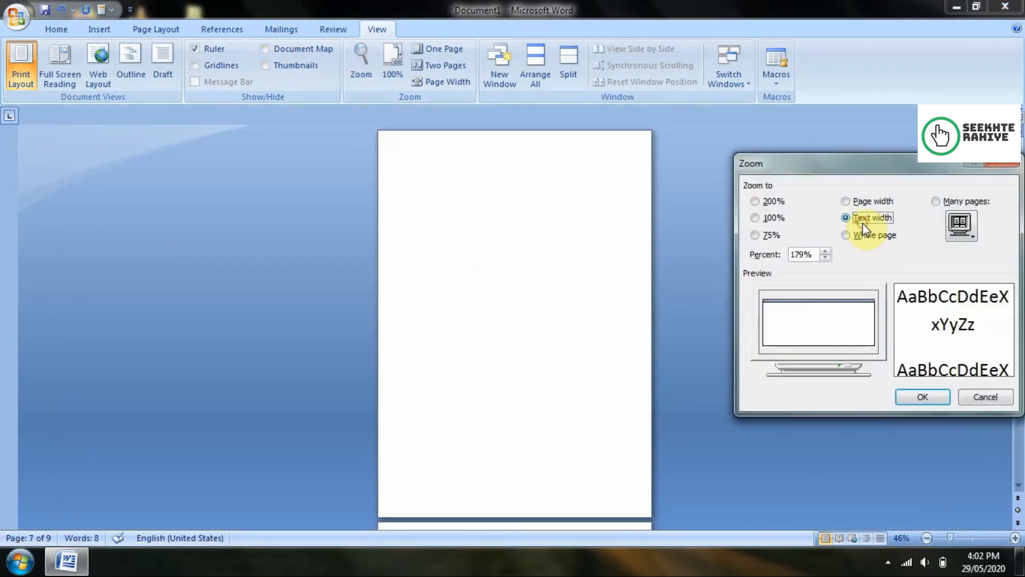
click(919, 399)
Step: Generate sample paragraphs at the start of page 6 with the random-text formula
scroll(740, 371, down, 10)
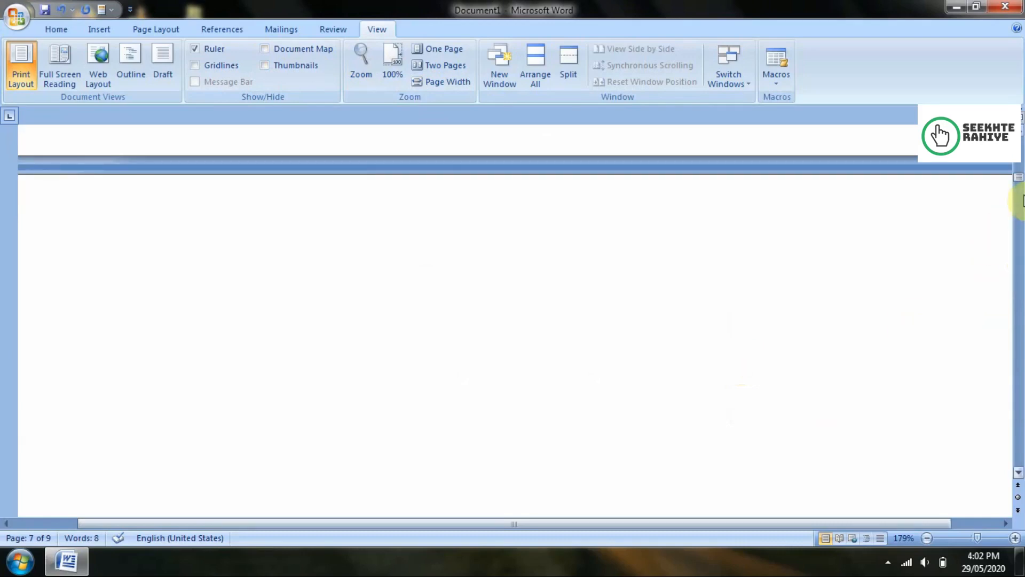
drag(1020, 182, 1020, 289)
scroll(648, 340, down, 5)
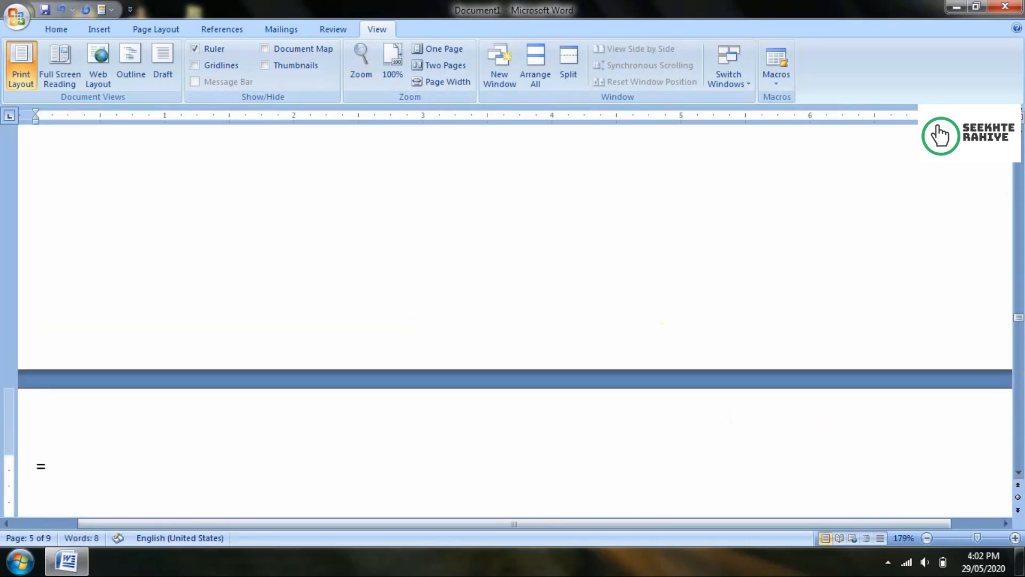
text(())
key(Return)
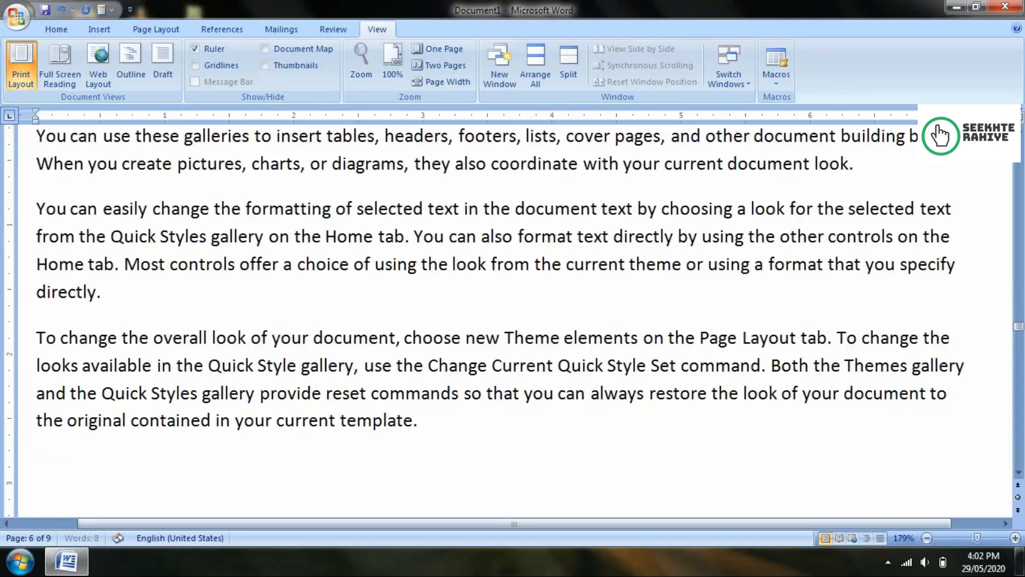
Step: Set the zoom to Many pages with a layout of two rows by three columns of pages
scroll(647, 340, up, 3)
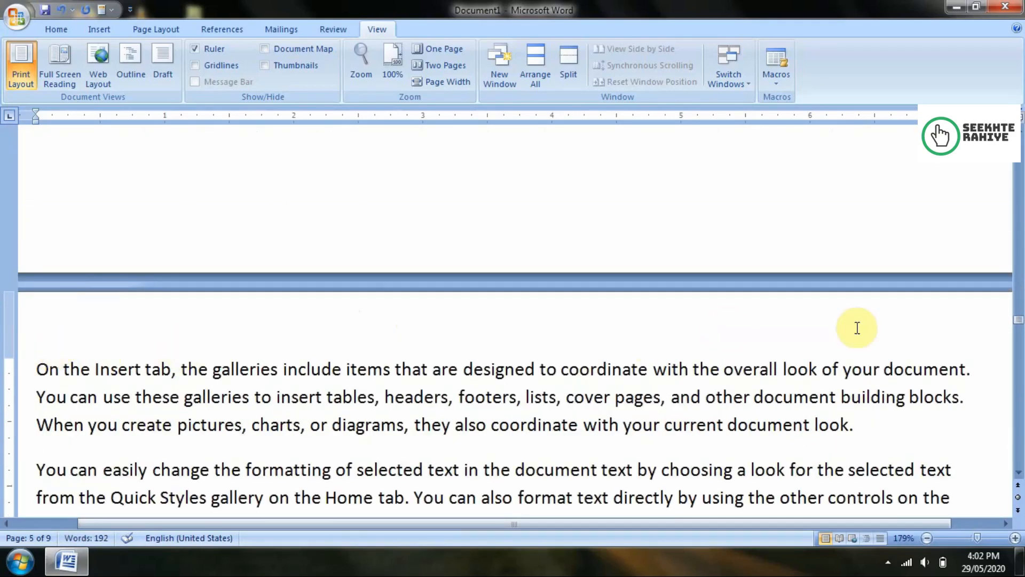
click(362, 67)
click(848, 234)
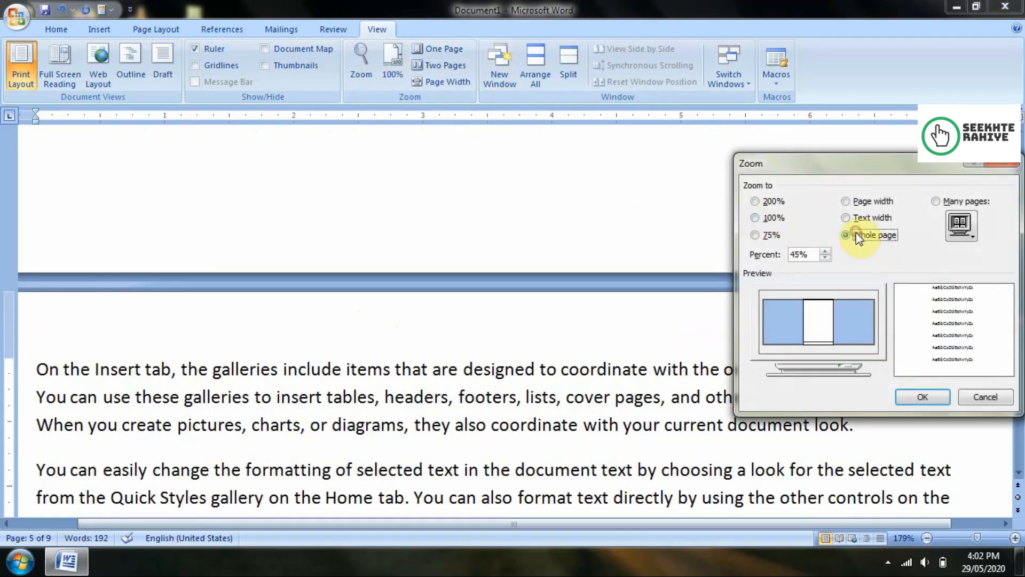
click(952, 203)
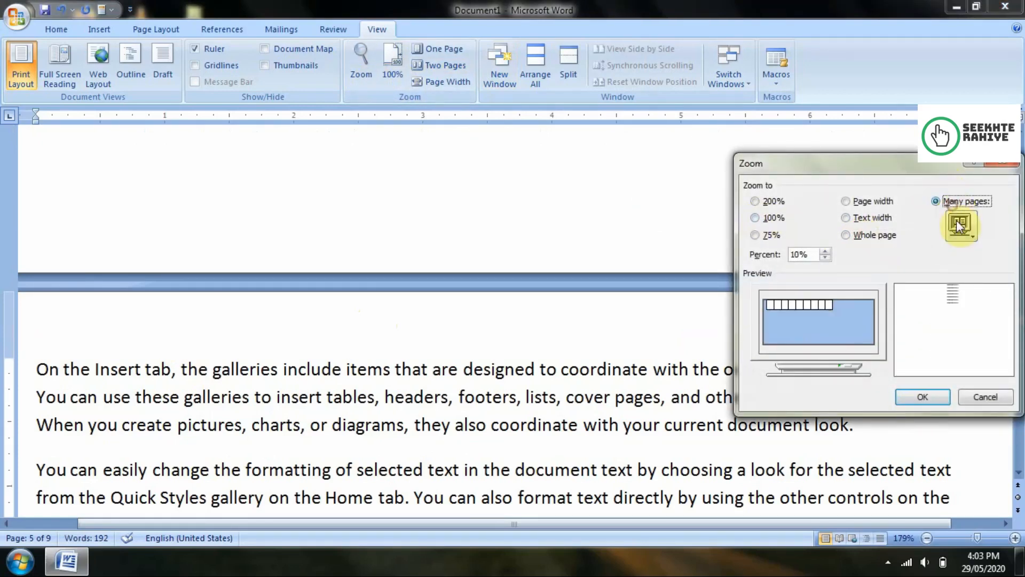
click(967, 236)
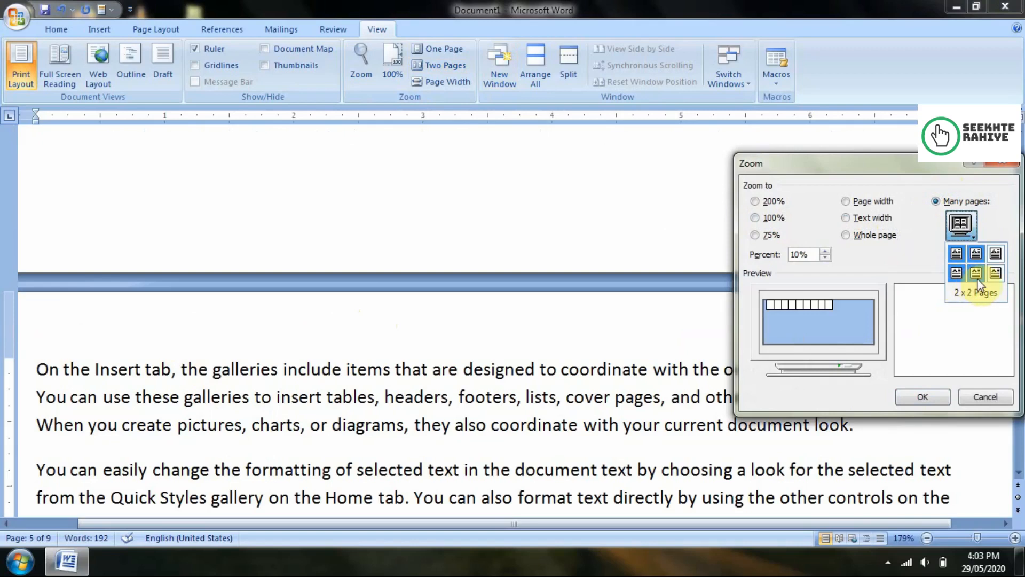
click(995, 273)
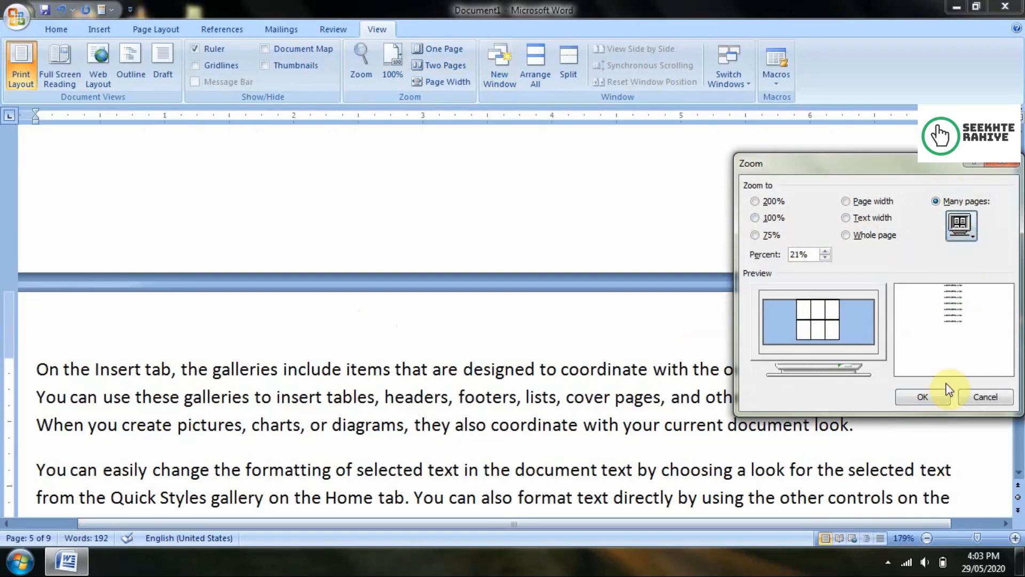
click(928, 398)
scroll(735, 334, up, 3)
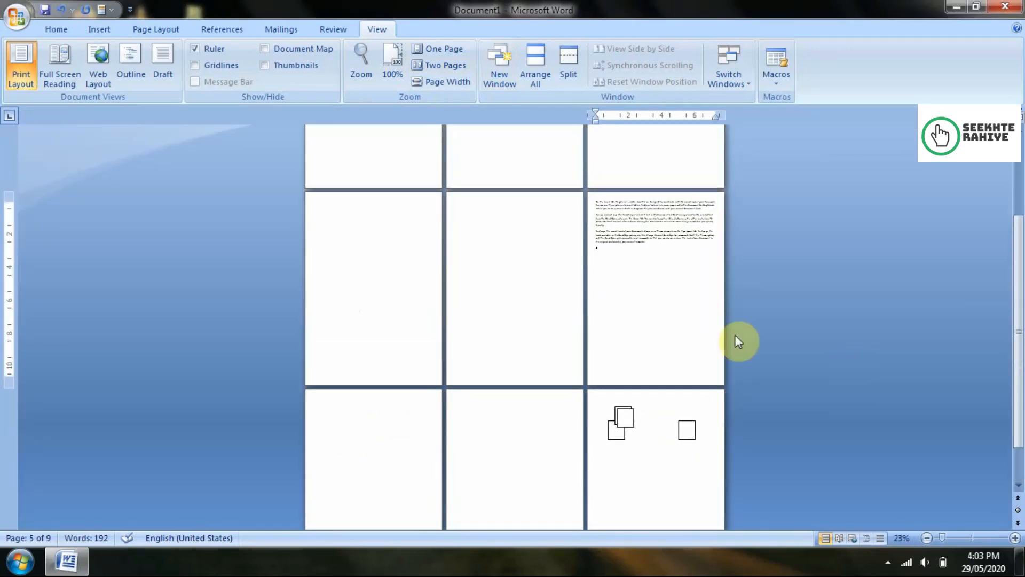
Step: Apply the preset zooms 100%, One Page, Two Pages and Page Width to the document in turn
scroll(734, 335, up, 2)
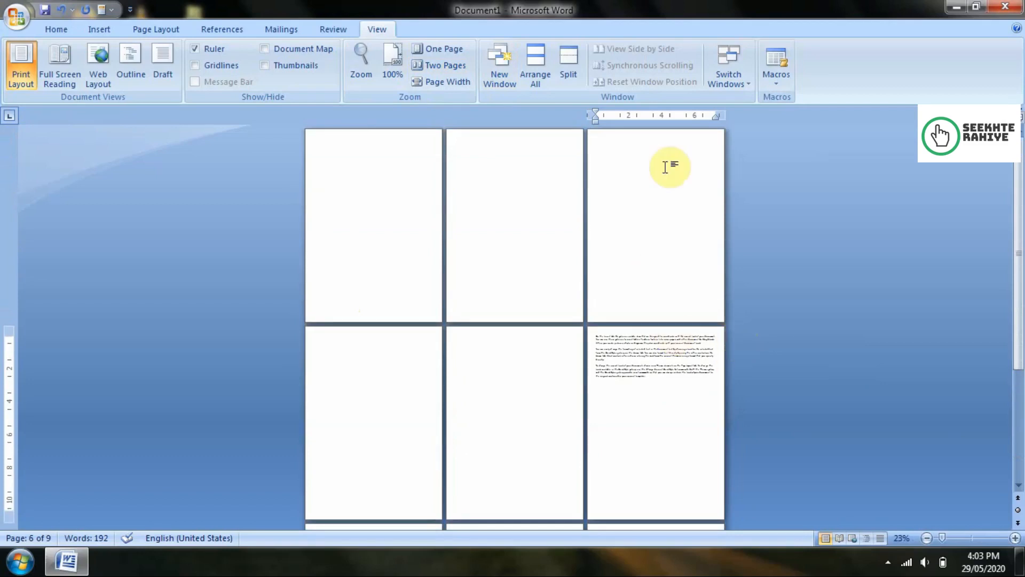
click(395, 84)
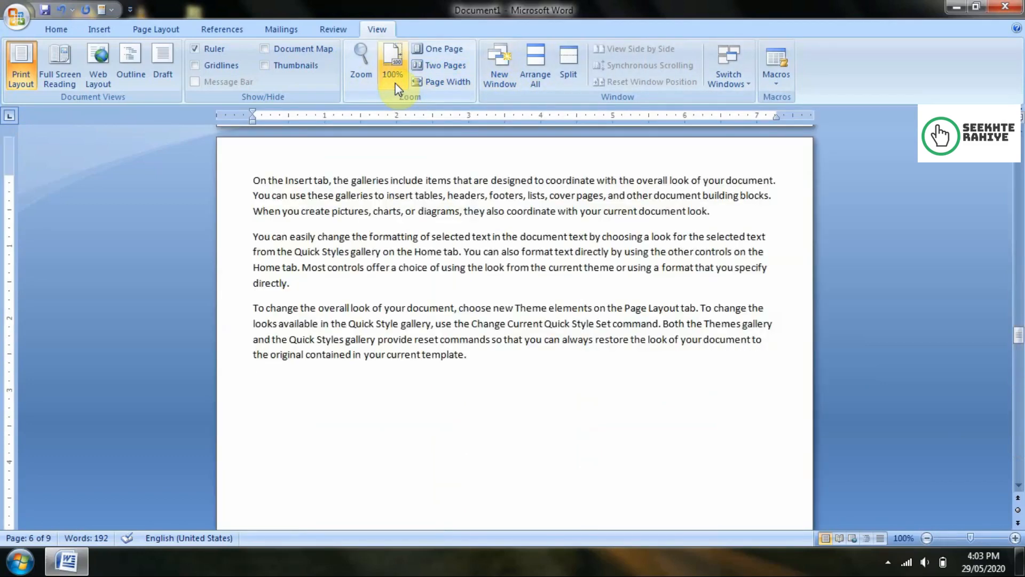
click(431, 50)
click(441, 71)
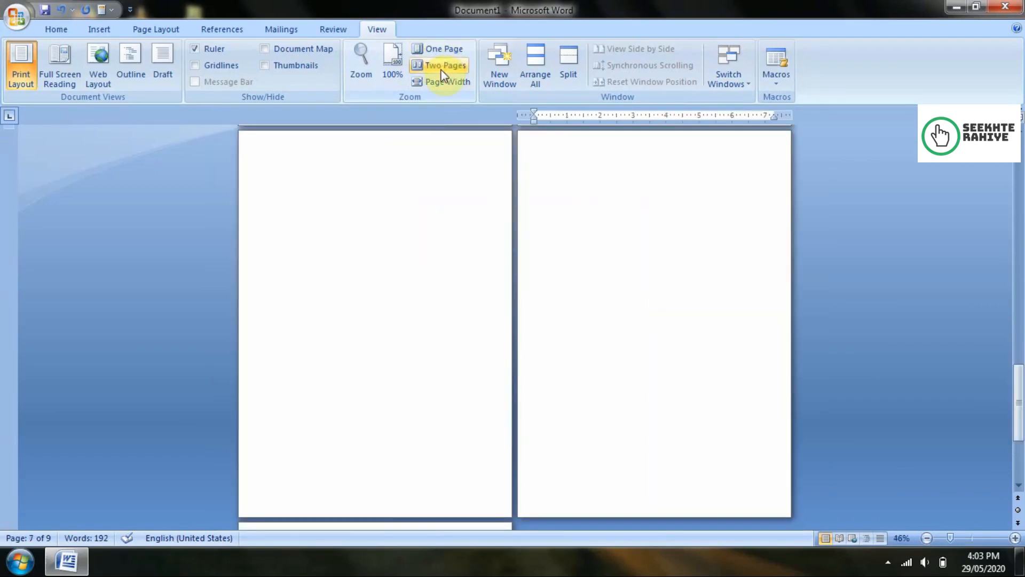
click(451, 82)
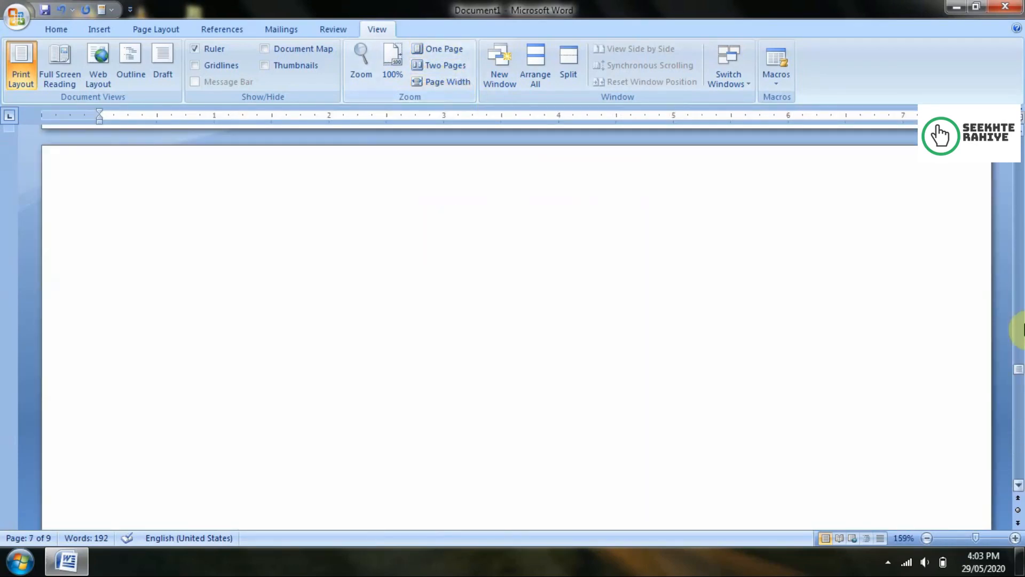
Step: Return the document zoom to 100% with the sample paragraphs on page 6 in view
scroll(1024, 331, up, 20)
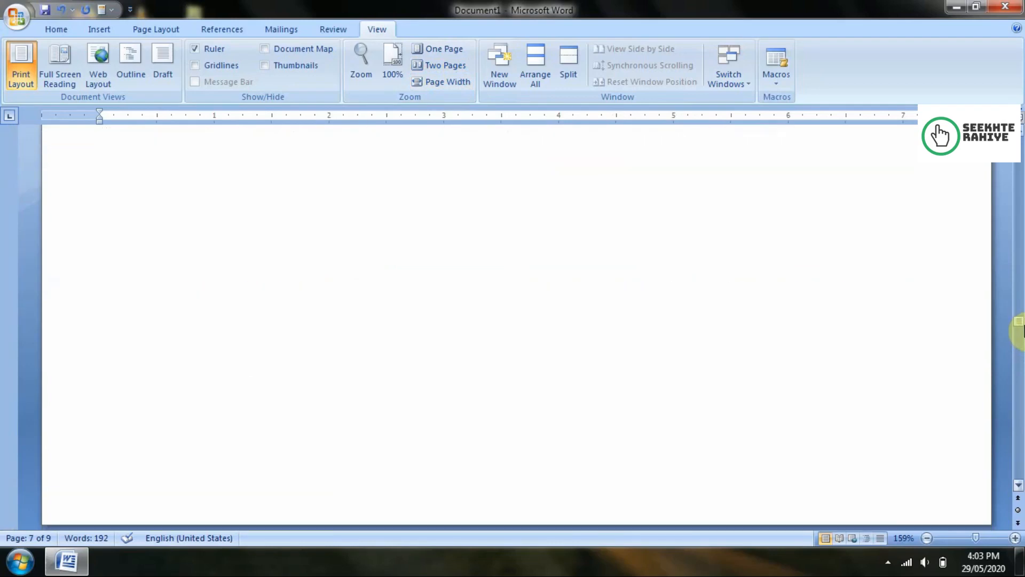
drag(1019, 315, 1017, 261)
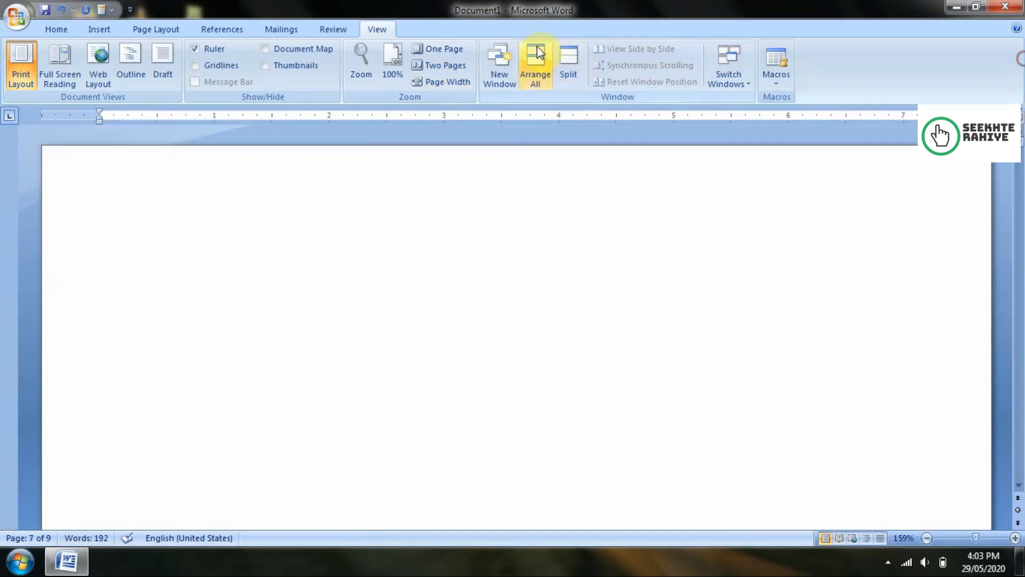
scroll(562, 221, down, 12)
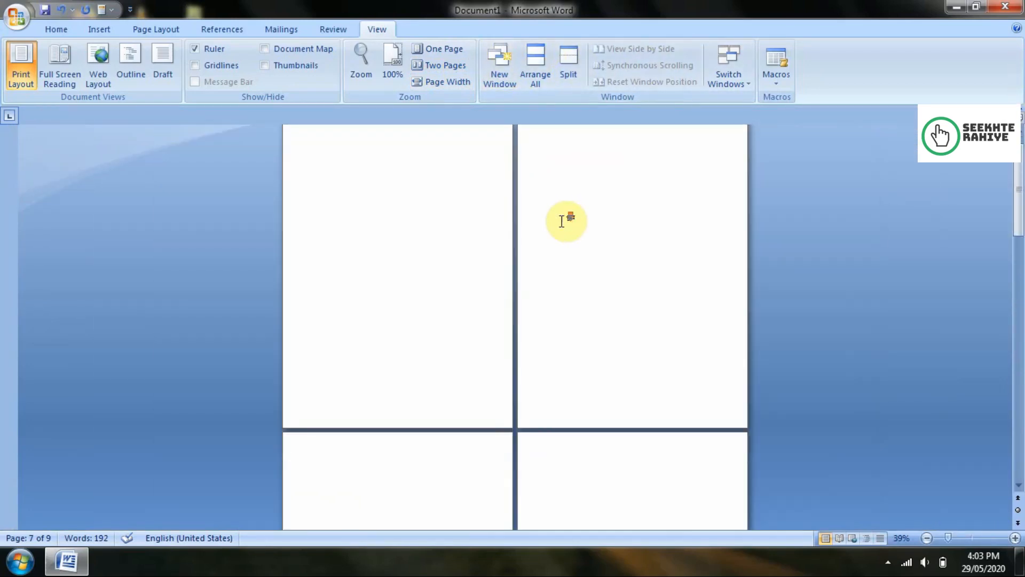
scroll(560, 220, down, 3)
scroll(560, 220, up, 5)
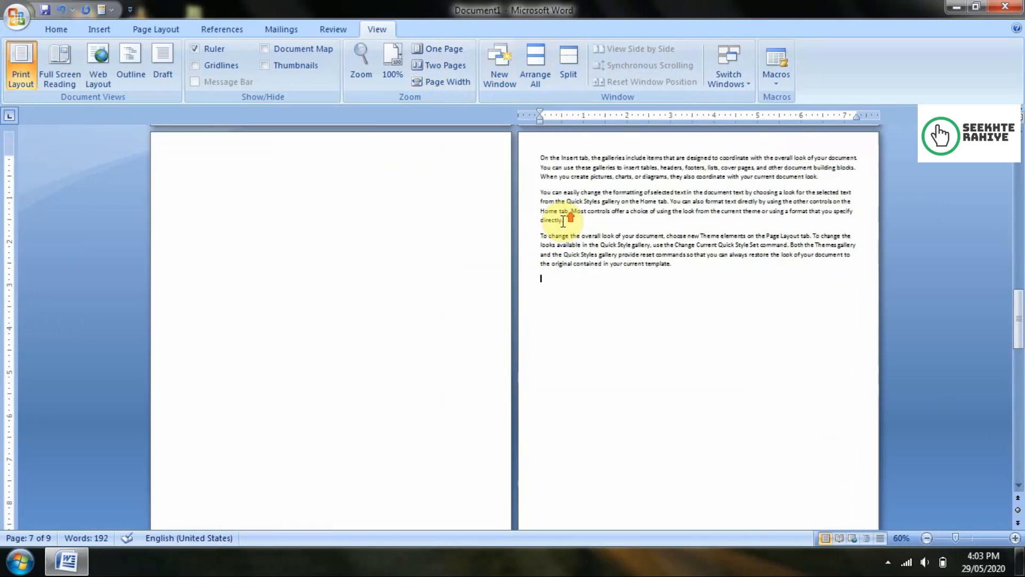
scroll(609, 223, up, 4)
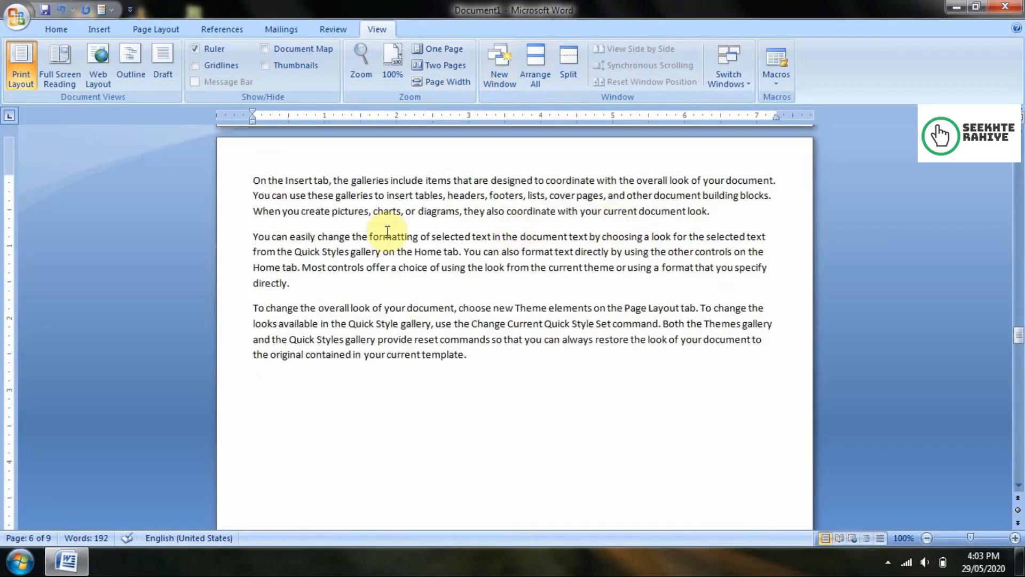
scroll(554, 216, up, 5)
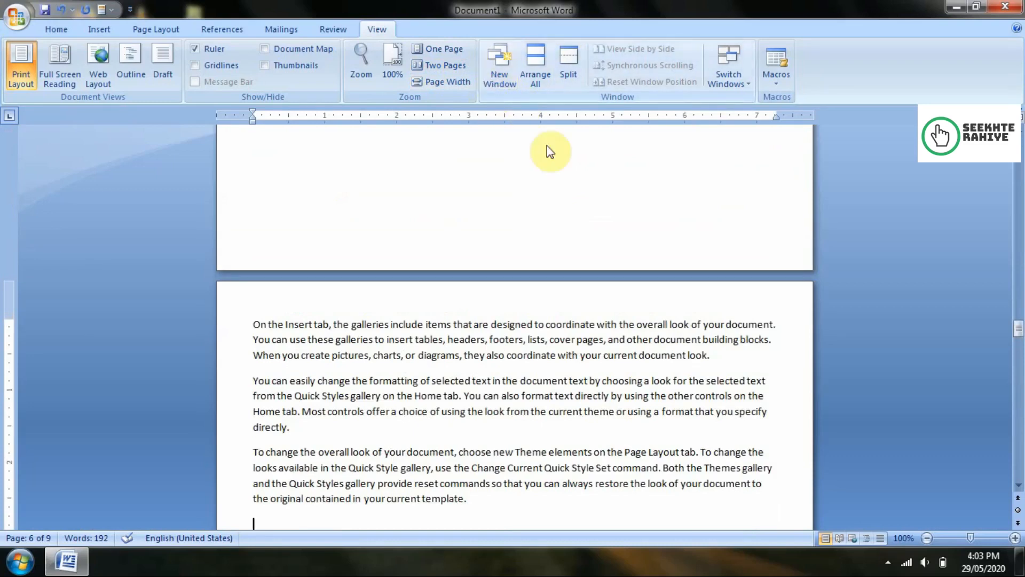
scroll(488, 283, down, 3)
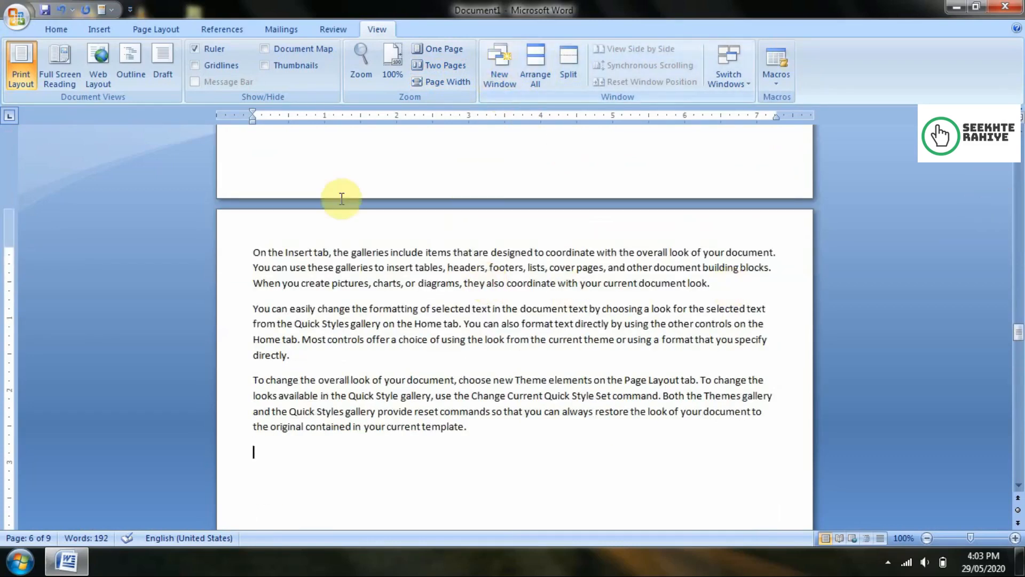
Step: Open three additional windows of the document, returning to the original Document1:1 window after each one
click(495, 69)
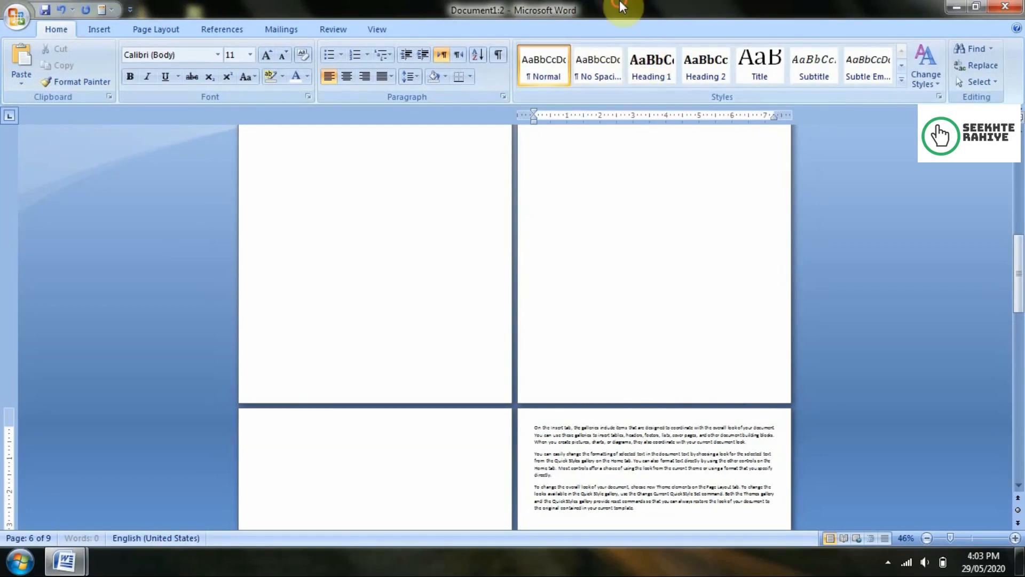
mouse_move(66, 561)
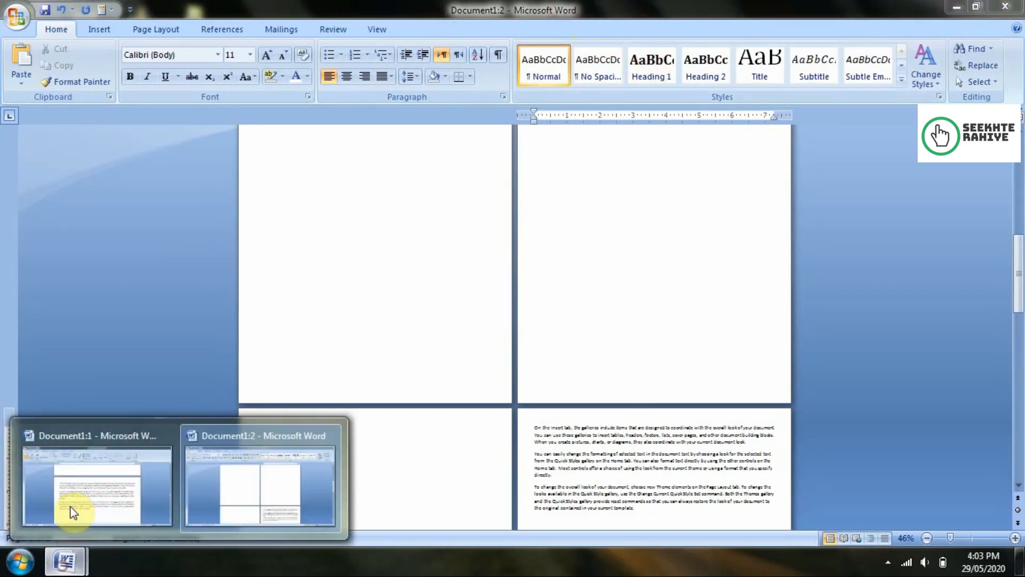
click(72, 510)
click(495, 72)
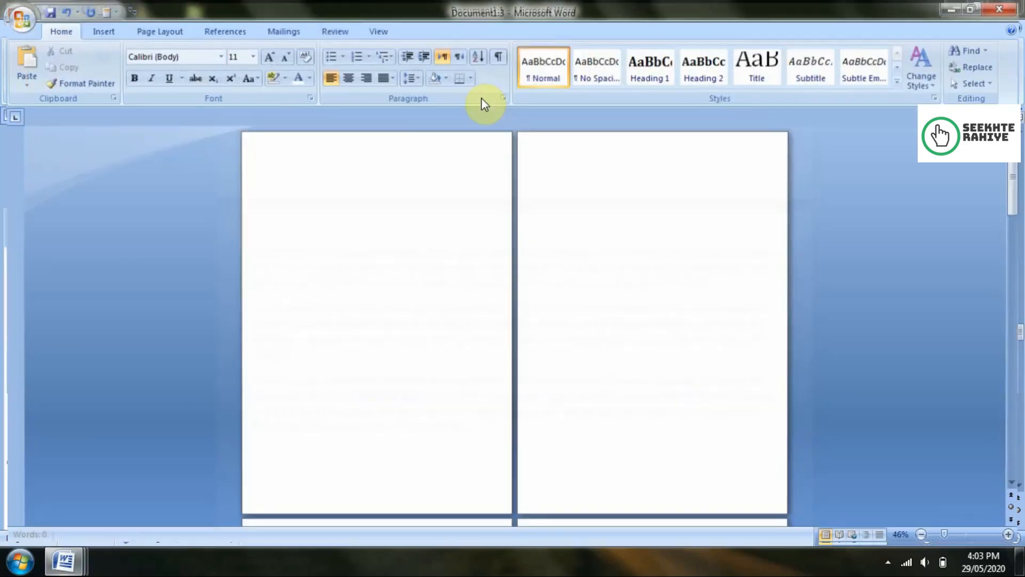
mouse_move(70, 562)
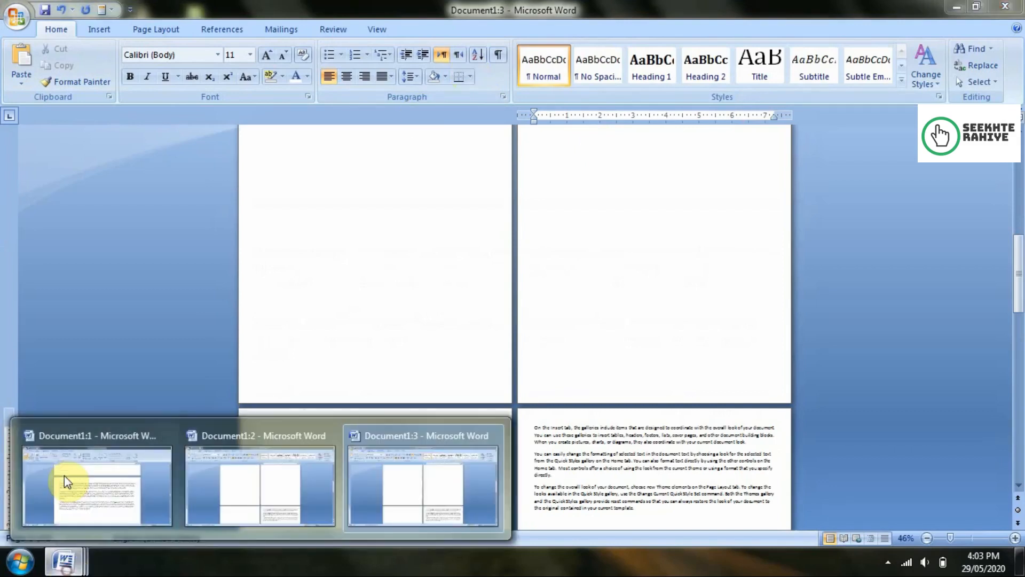
click(69, 480)
click(502, 61)
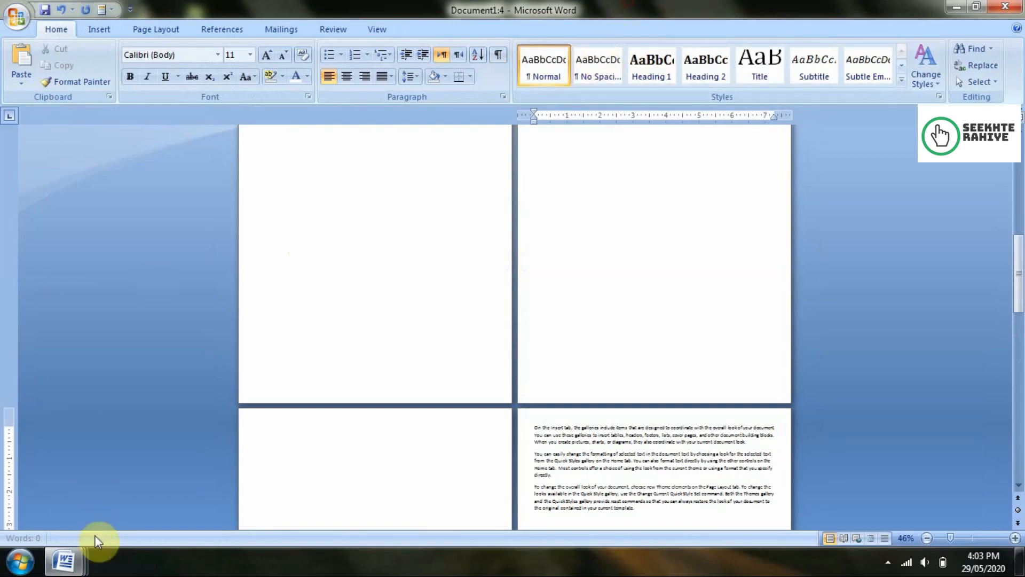
mouse_move(80, 559)
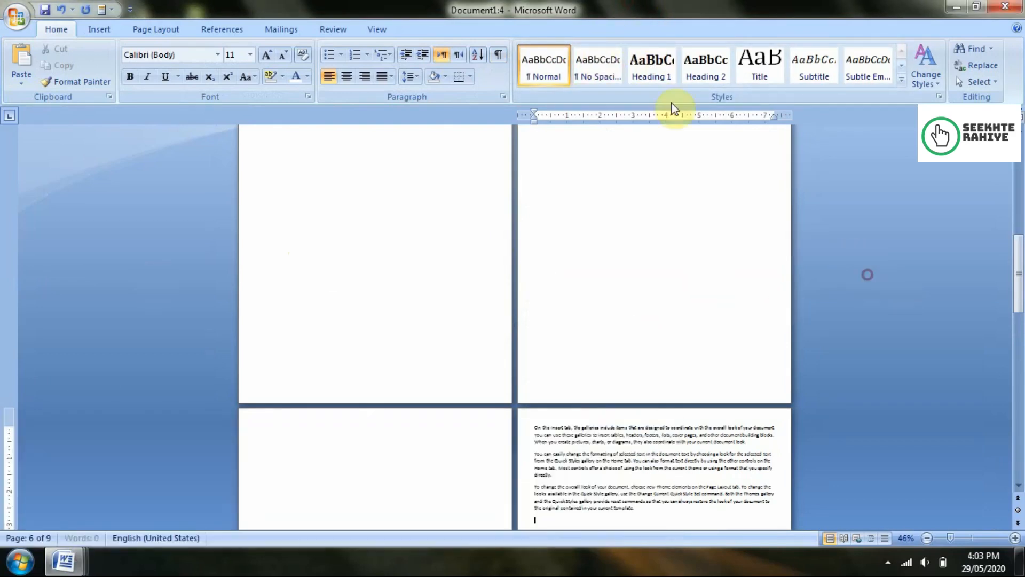
click(73, 524)
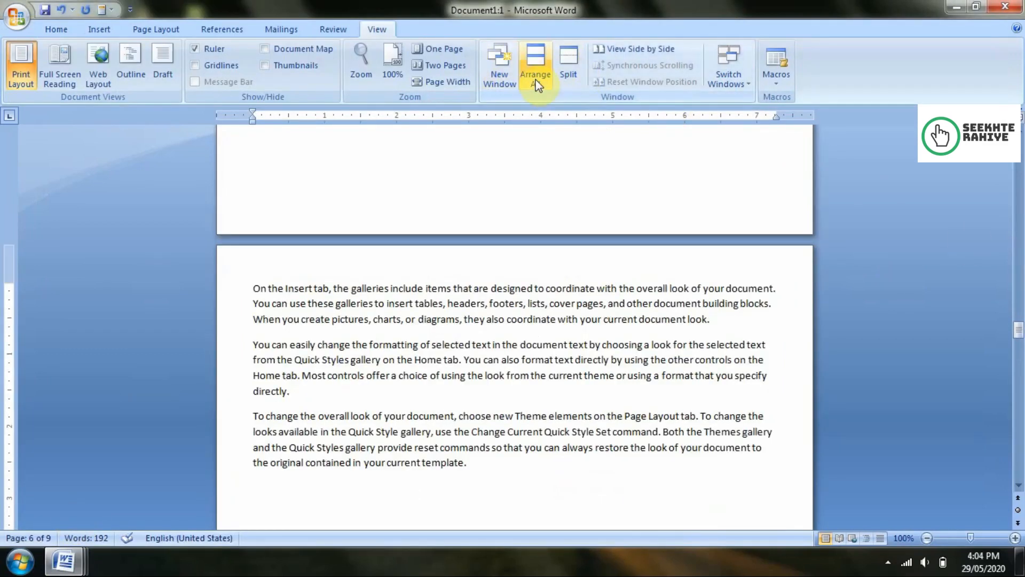
Step: Arrange all open document windows on the screen, and maximize the Document1:1 window again
click(534, 79)
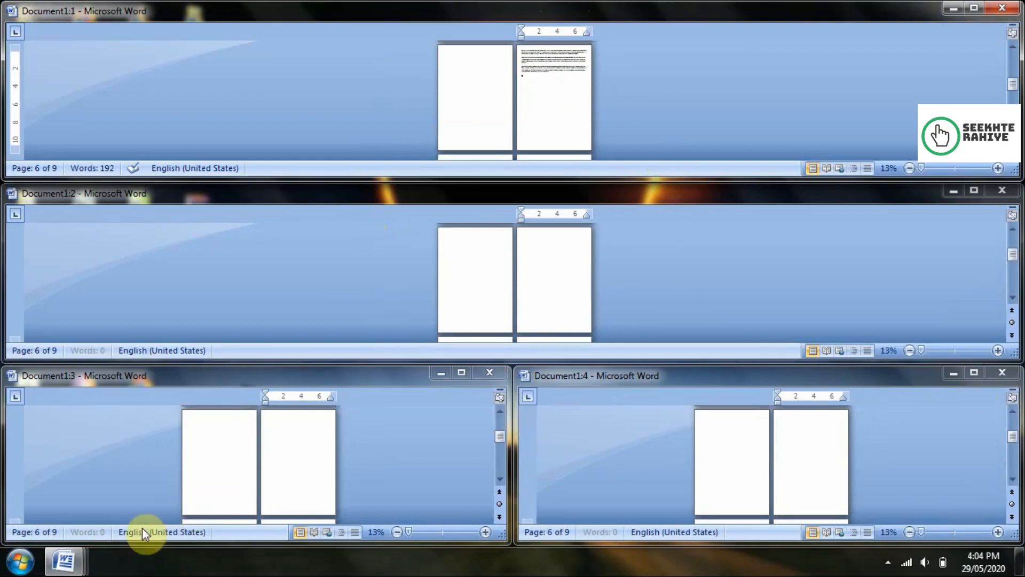
mouse_move(64, 561)
click(56, 507)
double_click(671, 8)
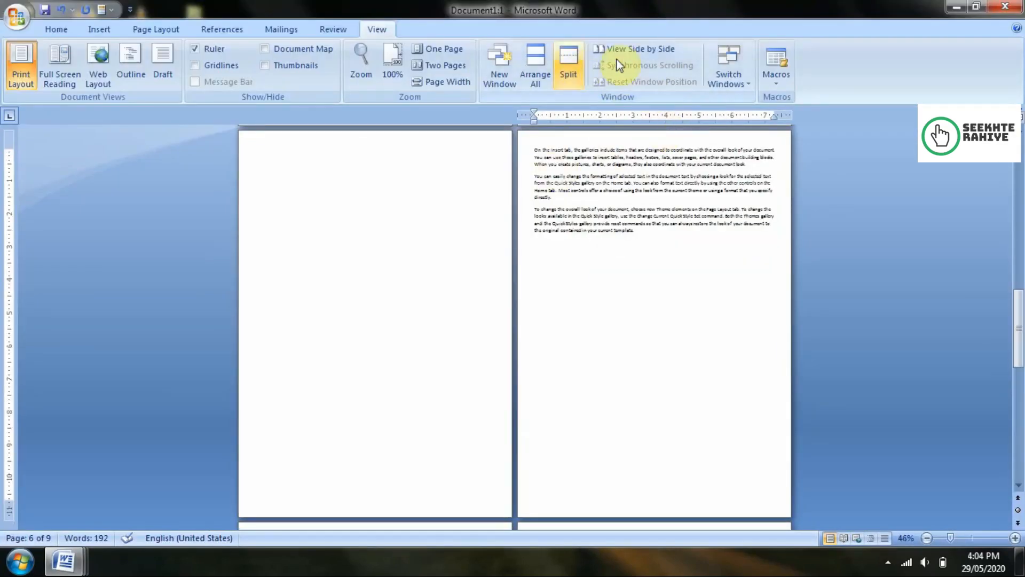
Step: View Document1:1 side by side with Document1:4
click(655, 51)
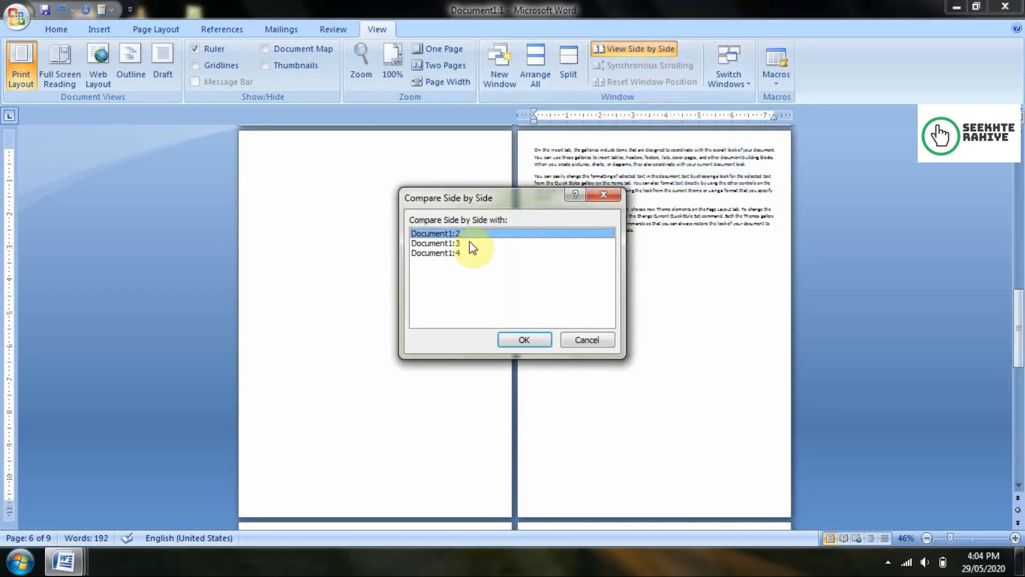
click(603, 195)
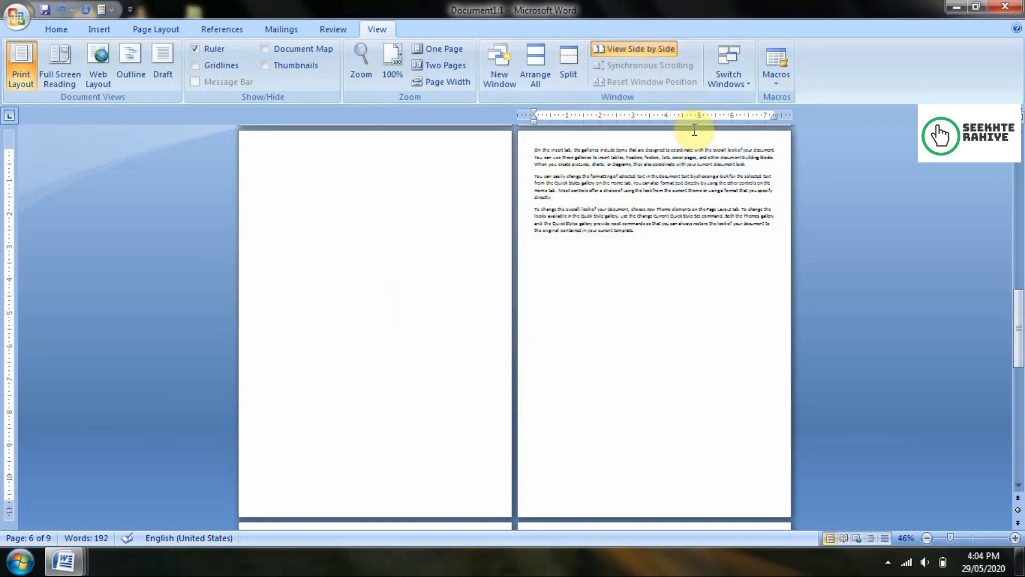
click(617, 50)
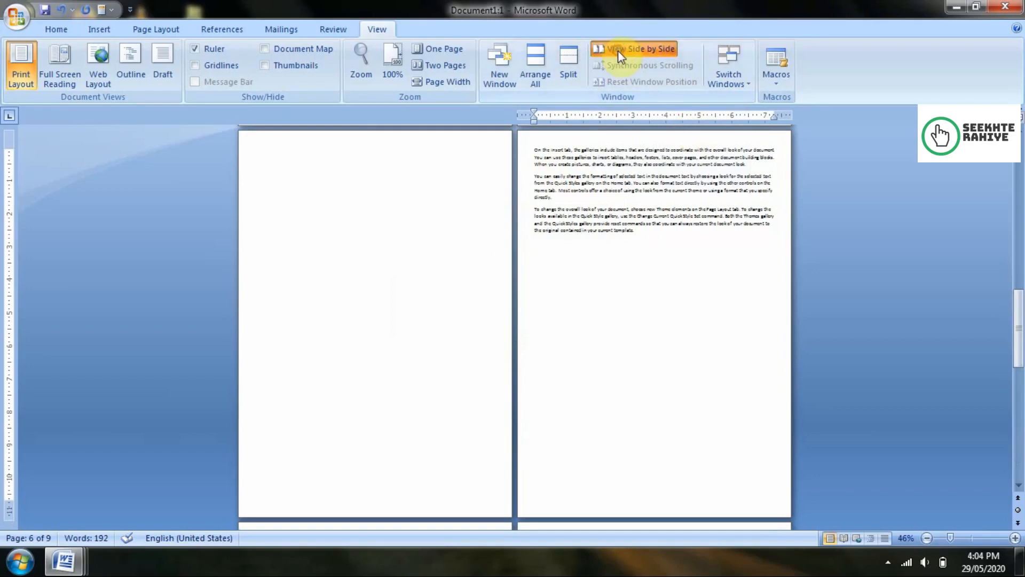
click(453, 253)
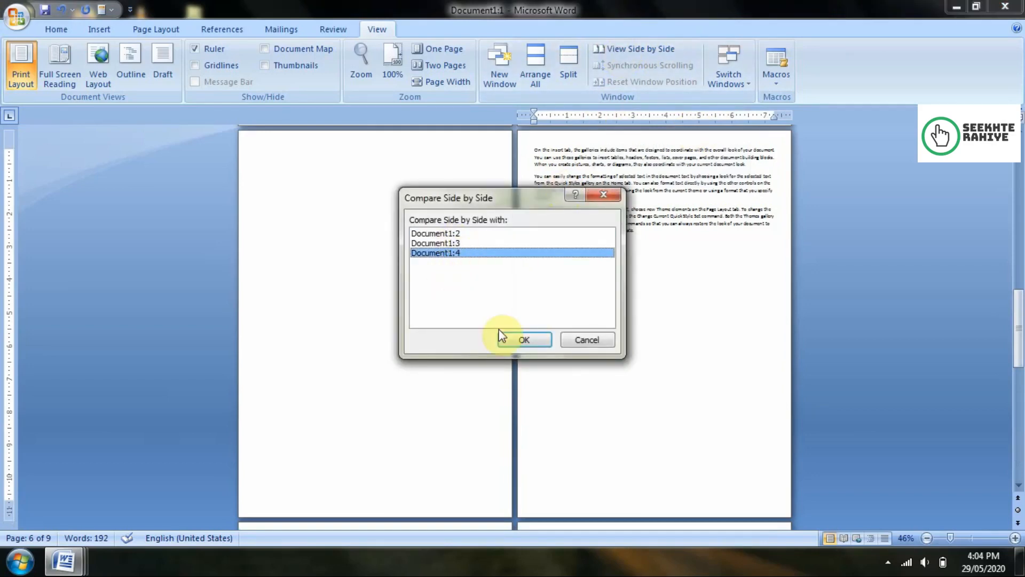
click(514, 340)
Step: Check how both side-by-side windows scroll together, postponing the security software's activation reminder
scroll(348, 270, down, 1)
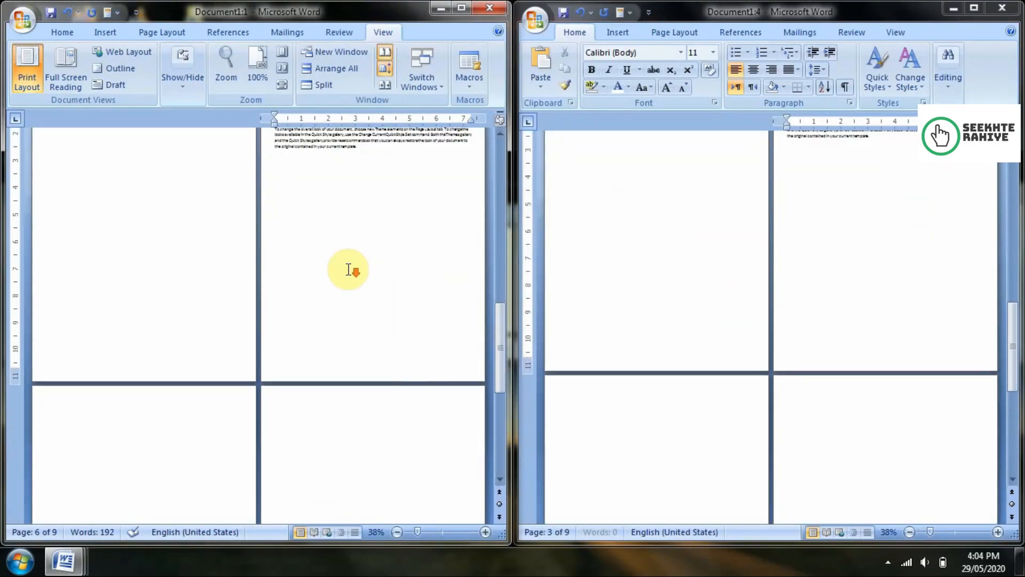
scroll(348, 270, up, 2)
scroll(348, 270, down, 3)
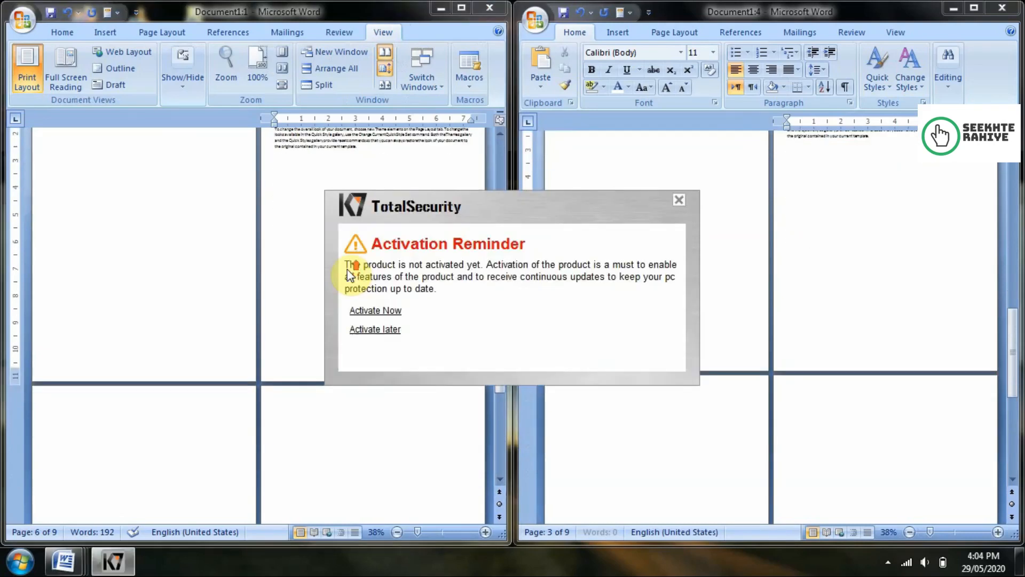
click(382, 335)
scroll(385, 270, down, 6)
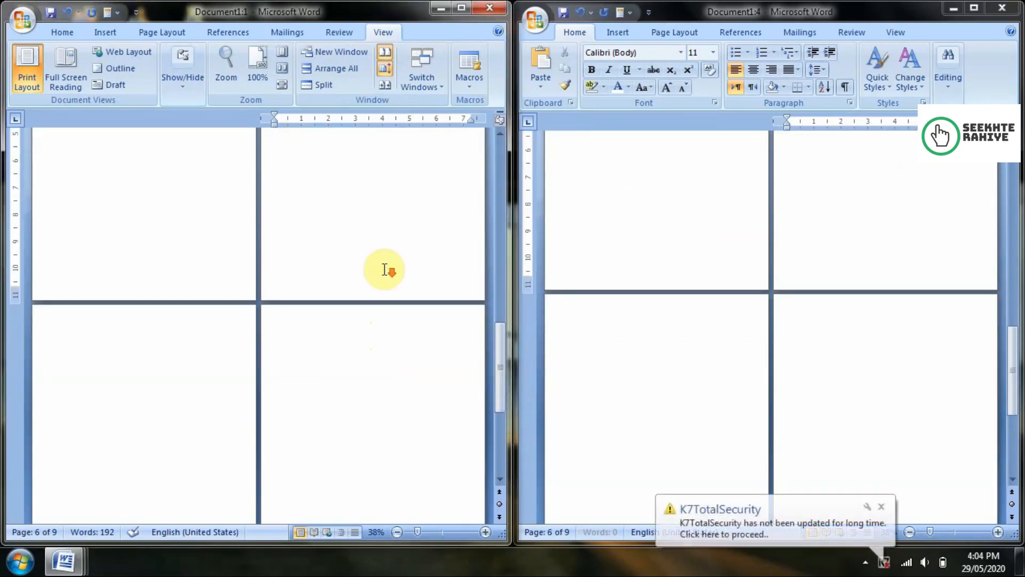
scroll(384, 268, up, 3)
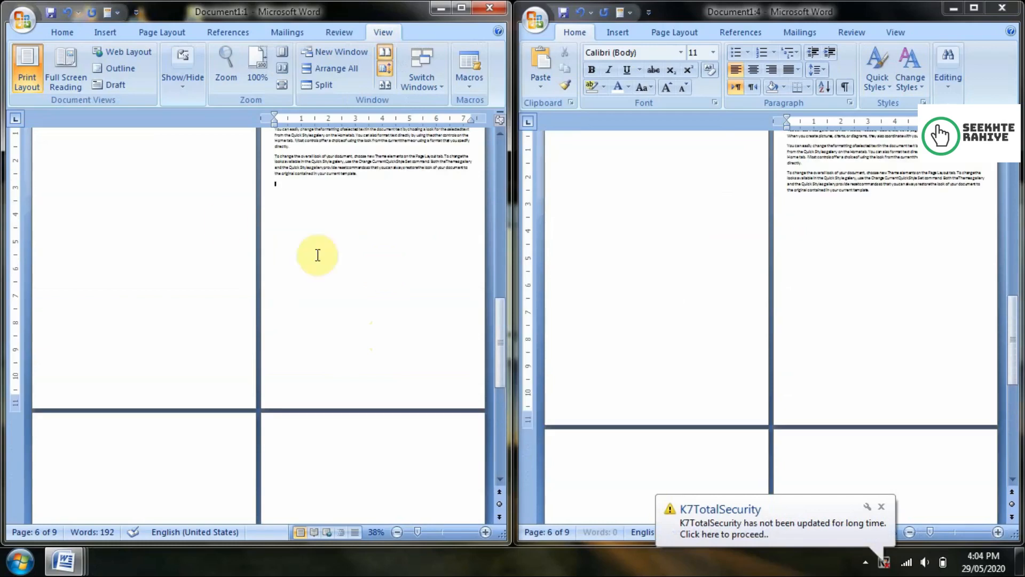
scroll(866, 308, up, 2)
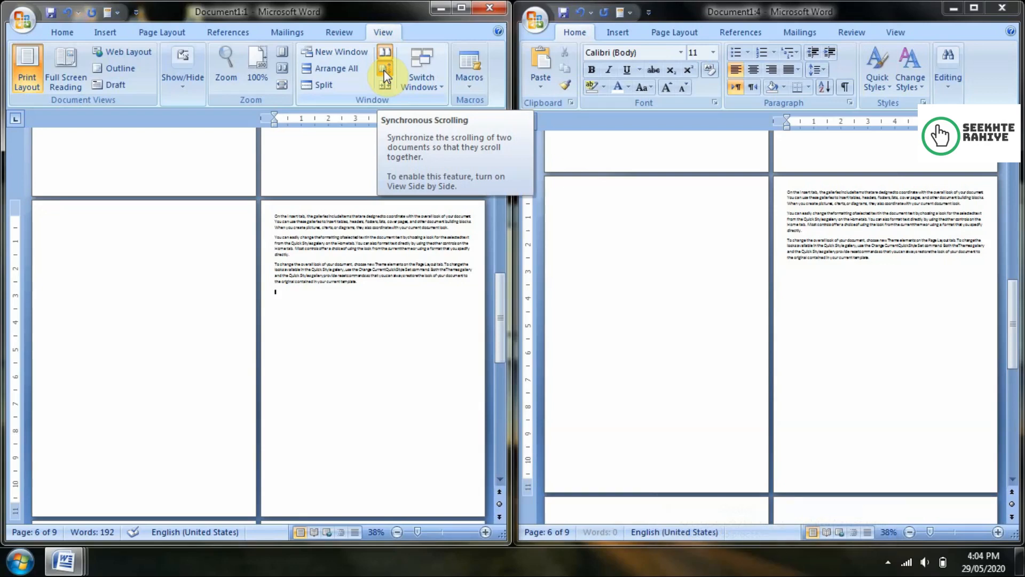
scroll(382, 316, down, 3)
scroll(383, 318, up, 4)
scroll(383, 319, down, 2)
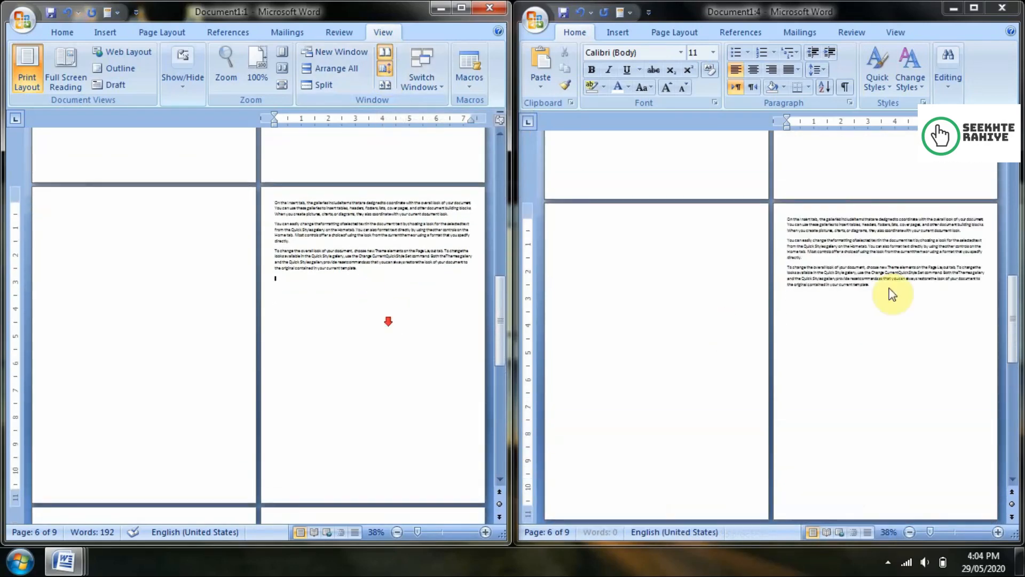
Step: Turn off Synchronous Scrolling and scroll the side-by-side windows independently
click(380, 74)
scroll(321, 297, down, 2)
scroll(327, 293, up, 3)
scroll(322, 297, down, 3)
scroll(329, 291, up, 3)
scroll(860, 275, down, 3)
scroll(859, 275, up, 2)
scroll(857, 275, down, 3)
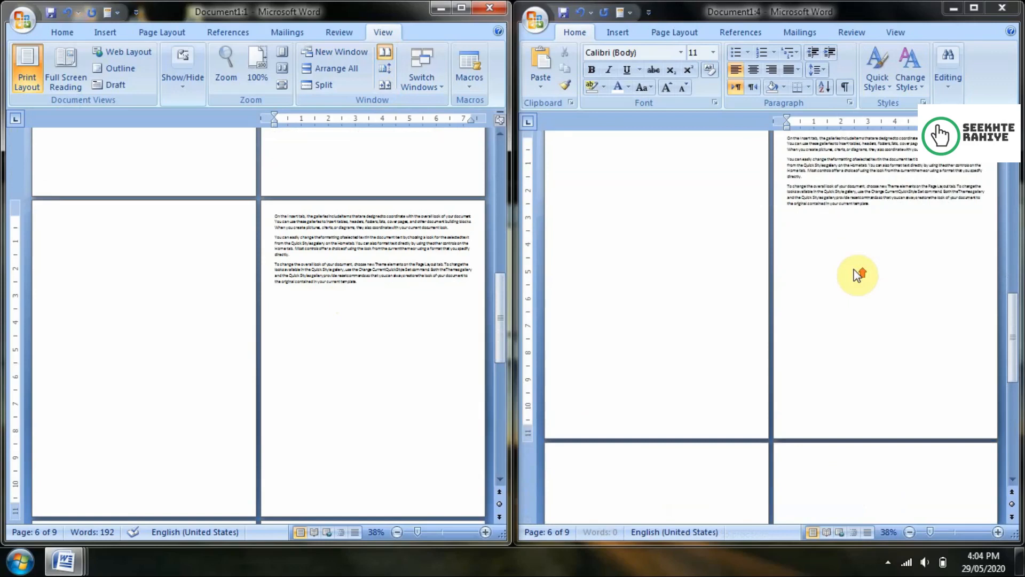
scroll(858, 275, up, 3)
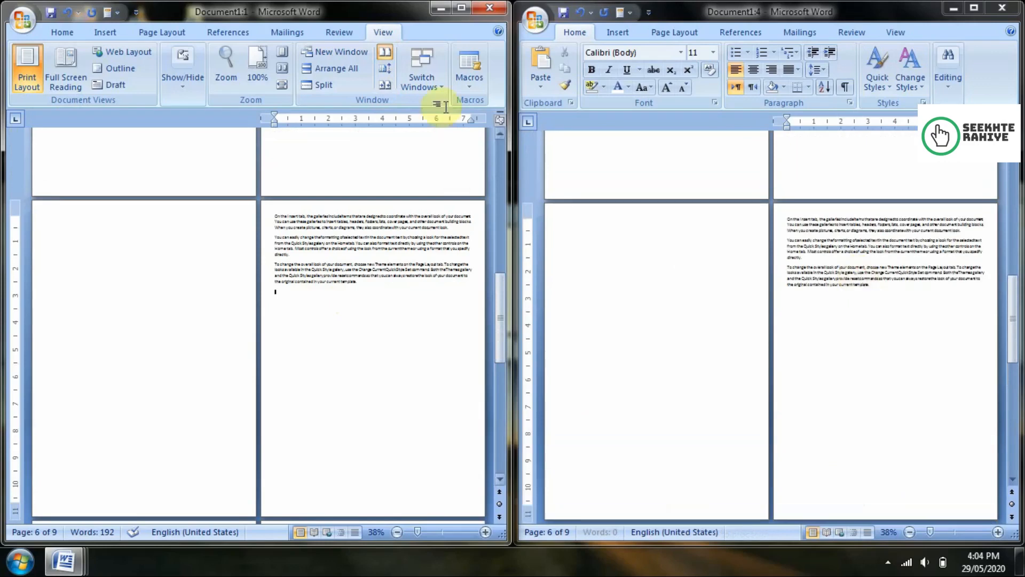
Step: Maximize the Document1:1 window, and reset the window positions to the side-by-side arrangement
double_click(294, 12)
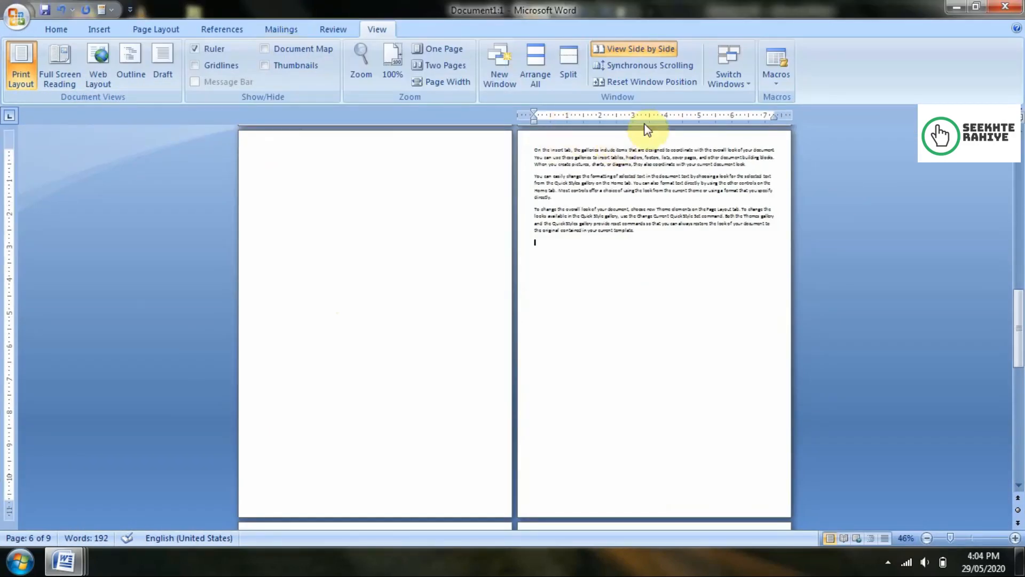
click(664, 85)
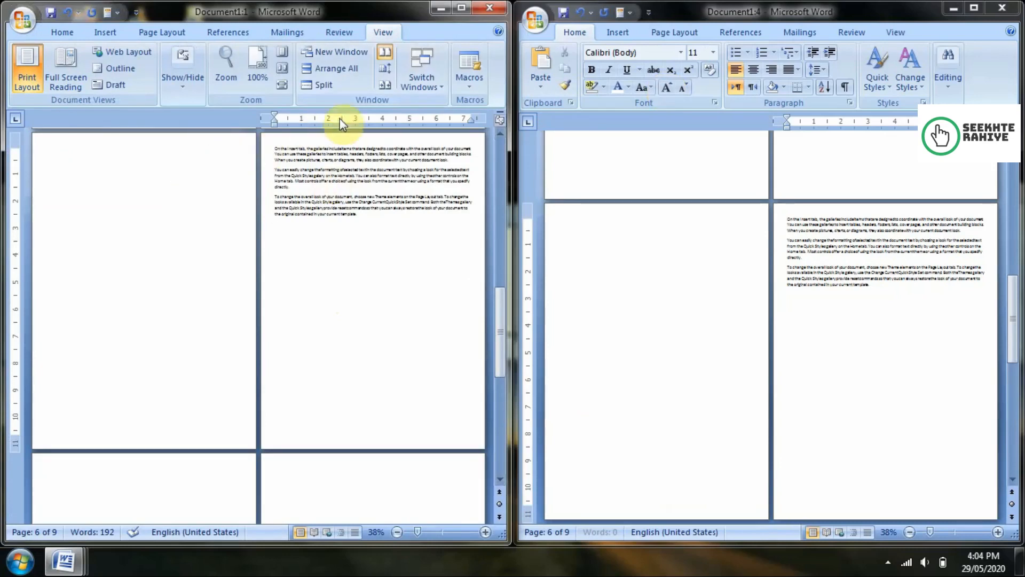
click(386, 82)
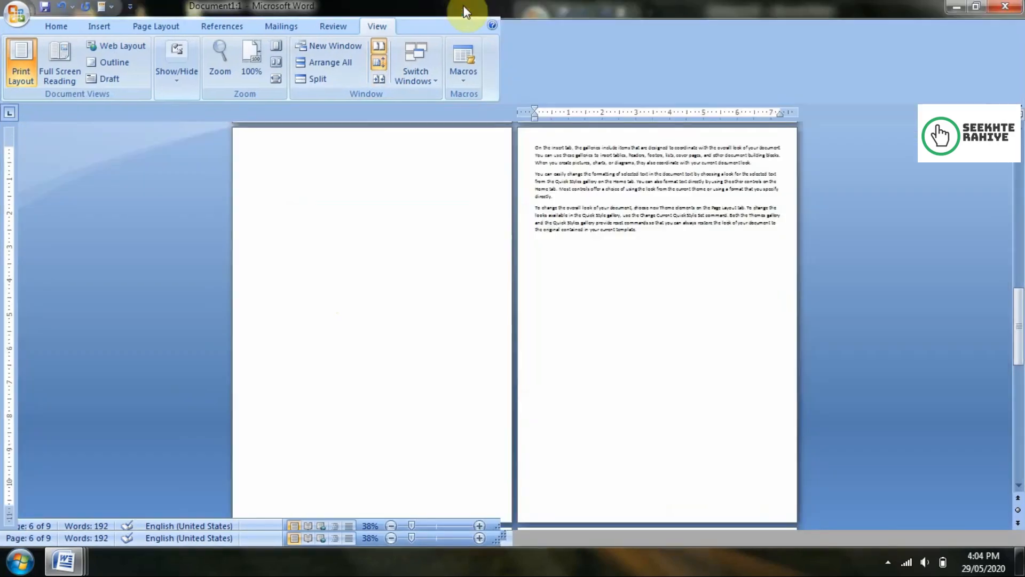
Step: Maximize the Document1:1 window and split it into two horizontal panes just below the second paragraph
click(461, 8)
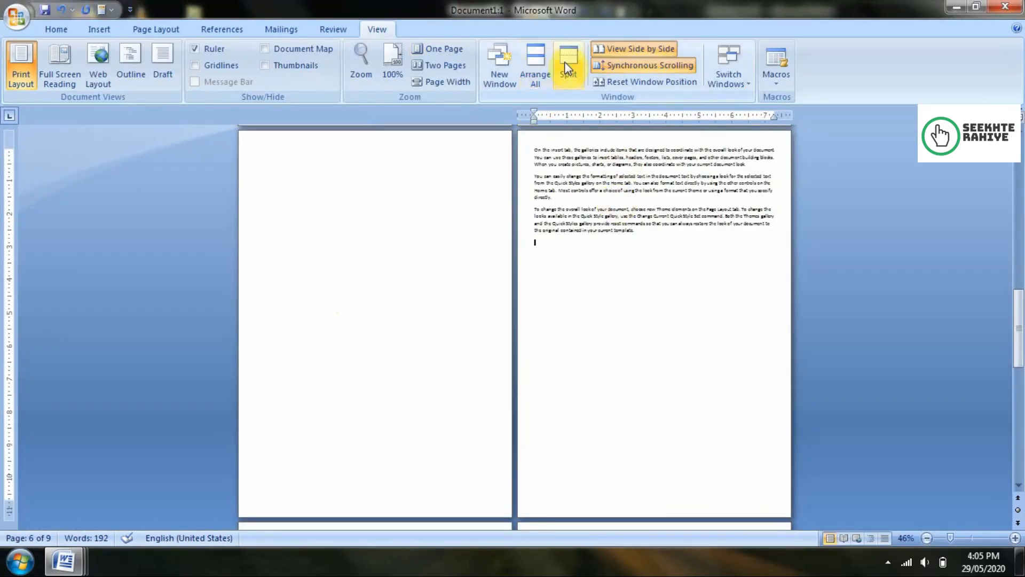
scroll(567, 228, up, 6)
scroll(451, 296, up, 4)
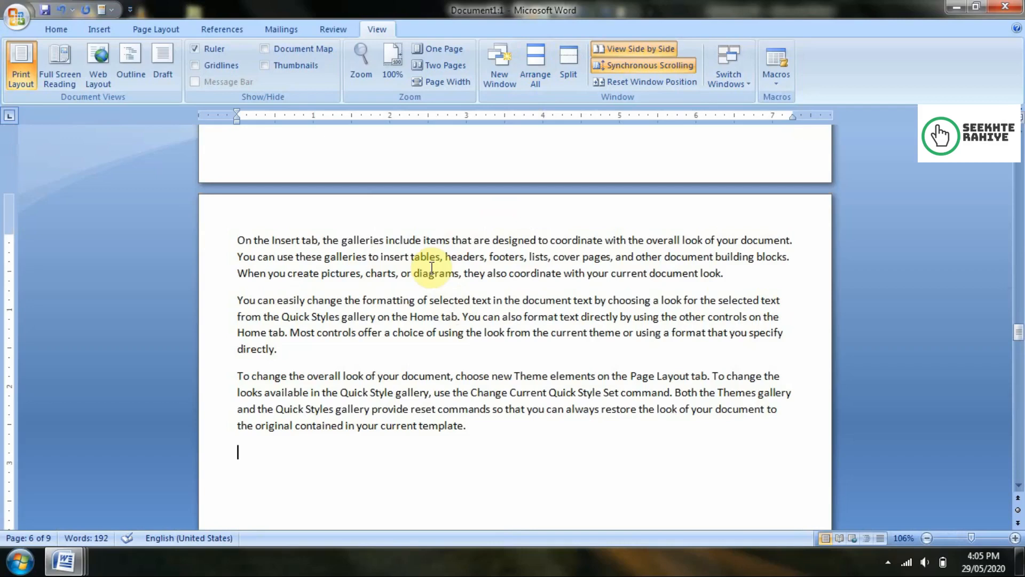
scroll(392, 296, down, 2)
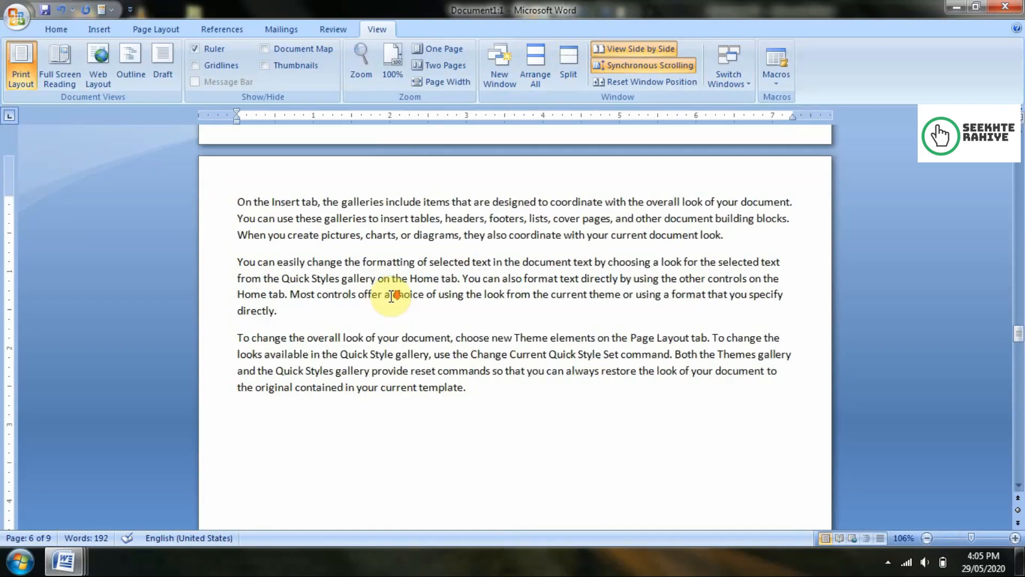
click(568, 75)
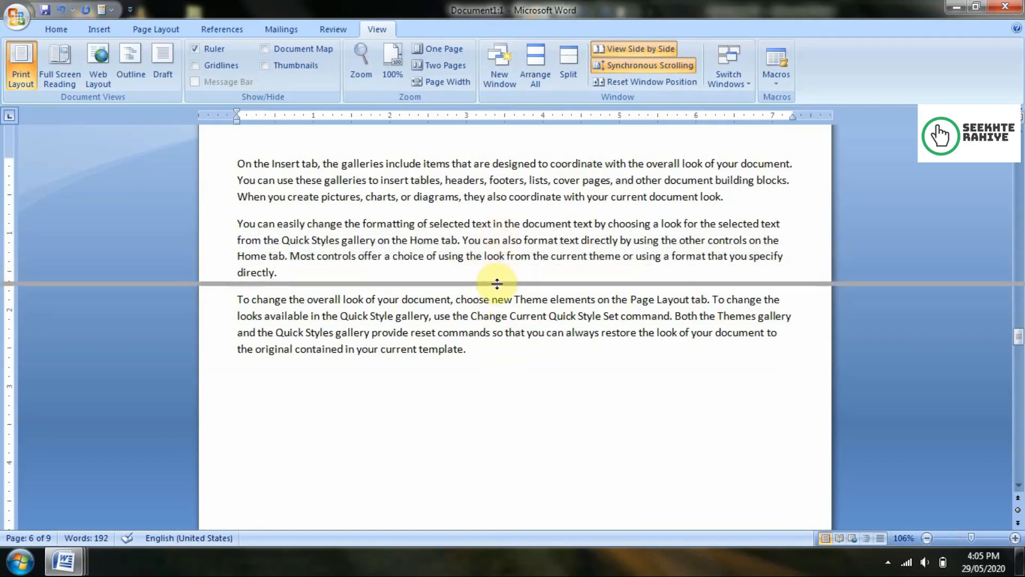
click(497, 283)
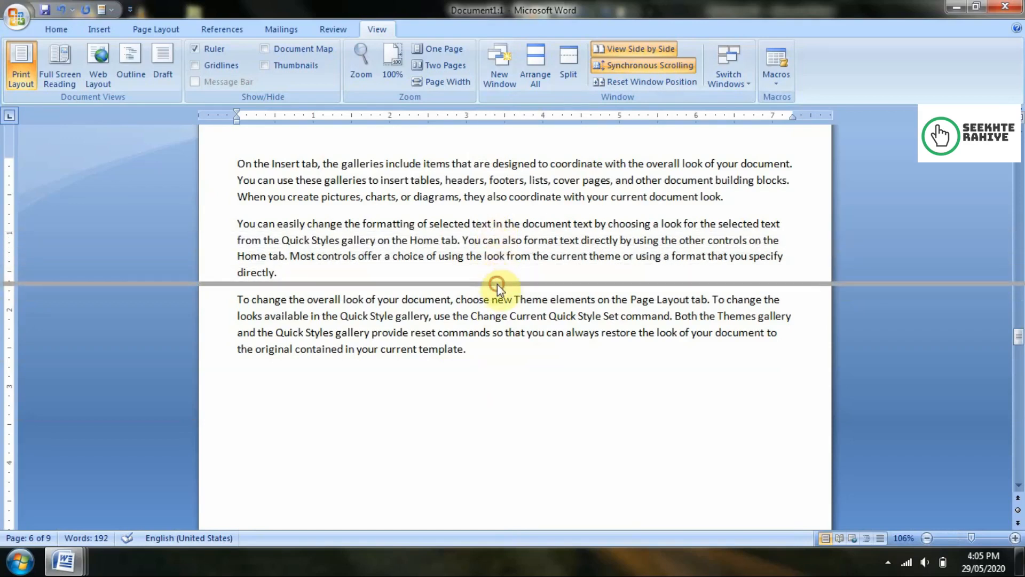
click(542, 193)
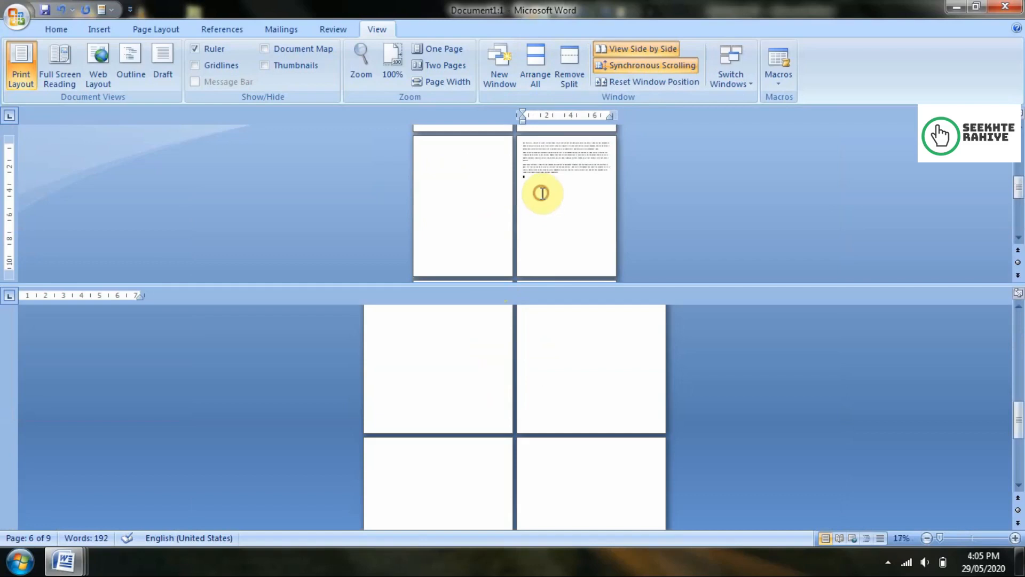
Step: Zoom and scroll the upper and lower panes independently to examine how each shows the same document
scroll(542, 193, up, 7)
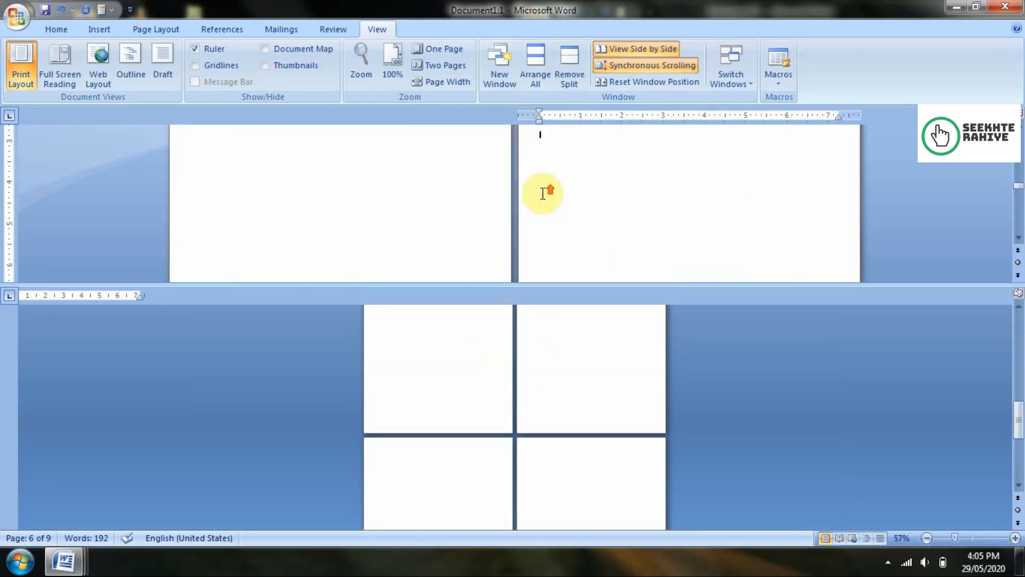
scroll(542, 192, up, 2)
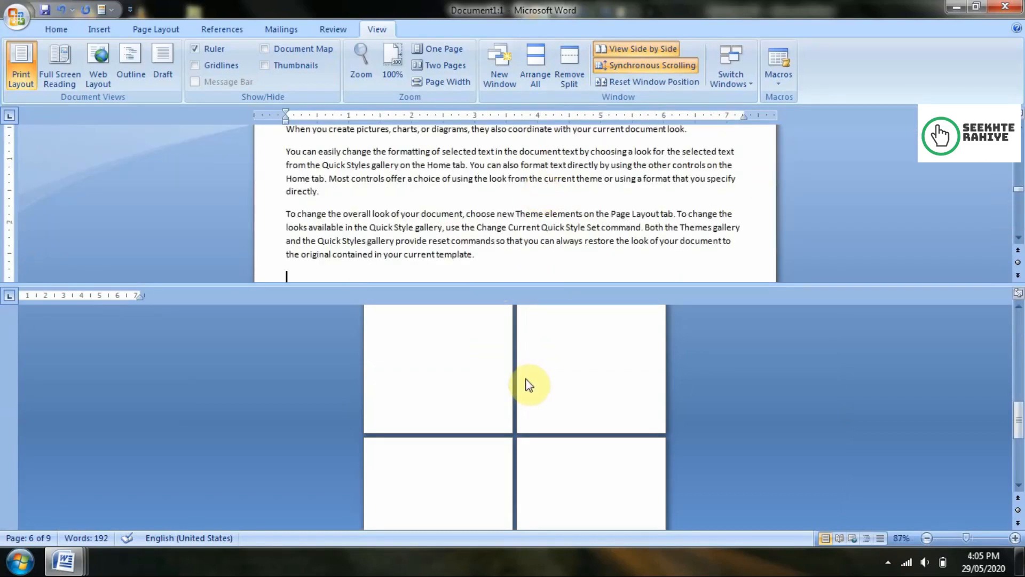
scroll(528, 377, up, 7)
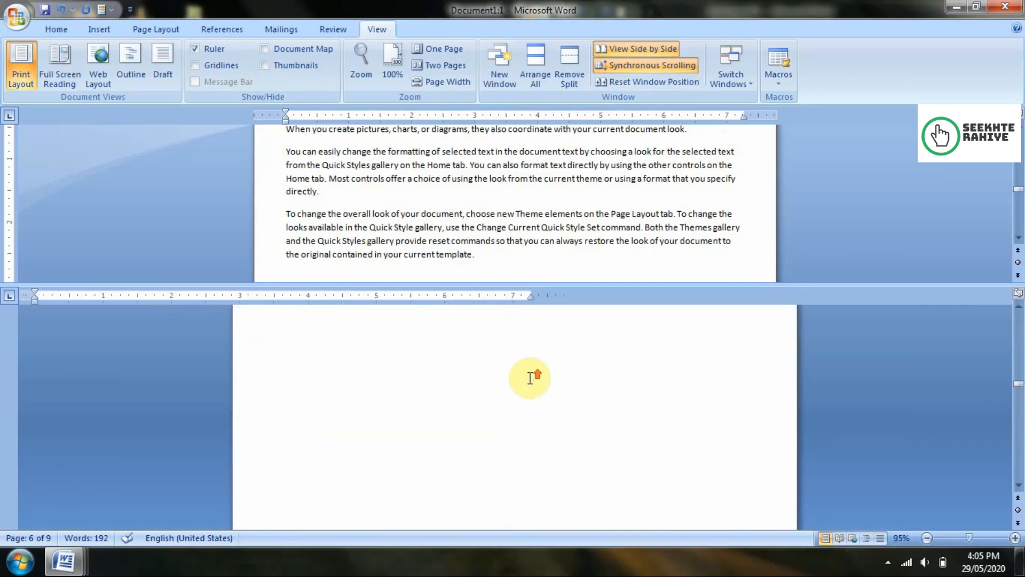
scroll(529, 377, up, 5)
scroll(529, 378, up, 6)
scroll(530, 378, down, 4)
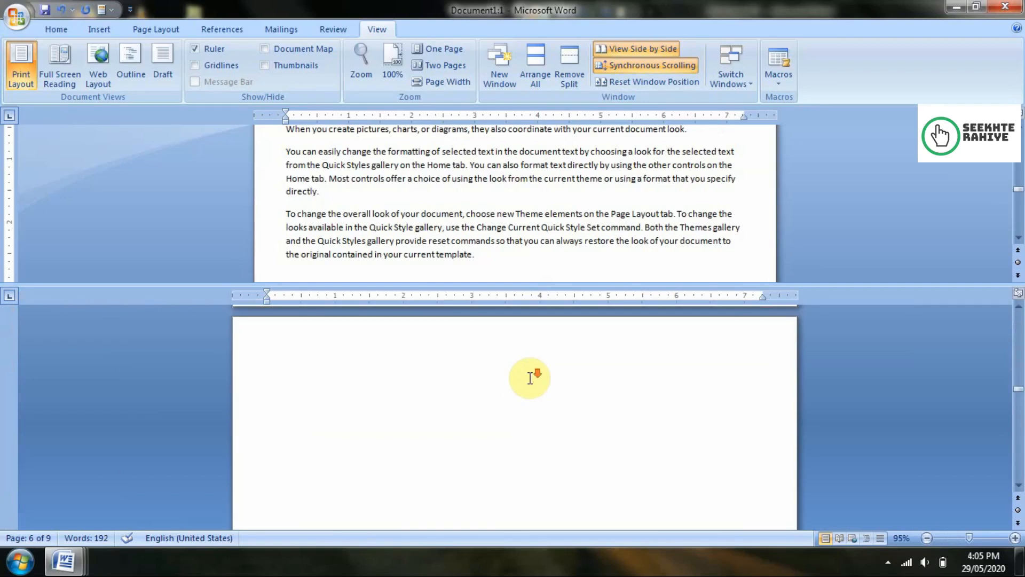
scroll(531, 373, down, 6)
scroll(627, 372, up, 7)
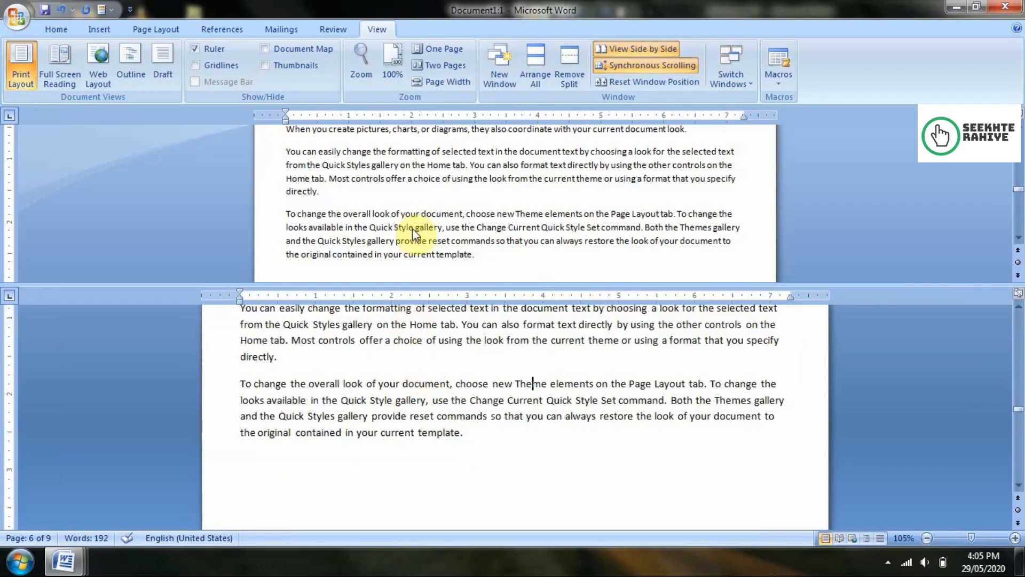
Step: Delete the end of the last paragraph back to "cur" in the upper pane, and check the text in both panes
click(497, 256)
key(BackSpace)
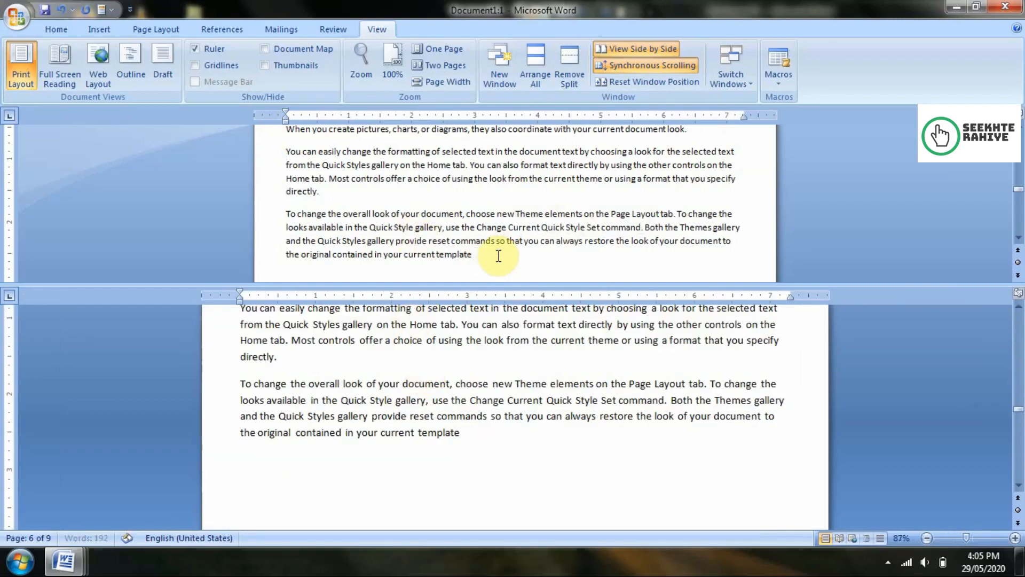
key(BackSpace)
key(BackSpace)
key(BackSpace)
key(BackSpace)
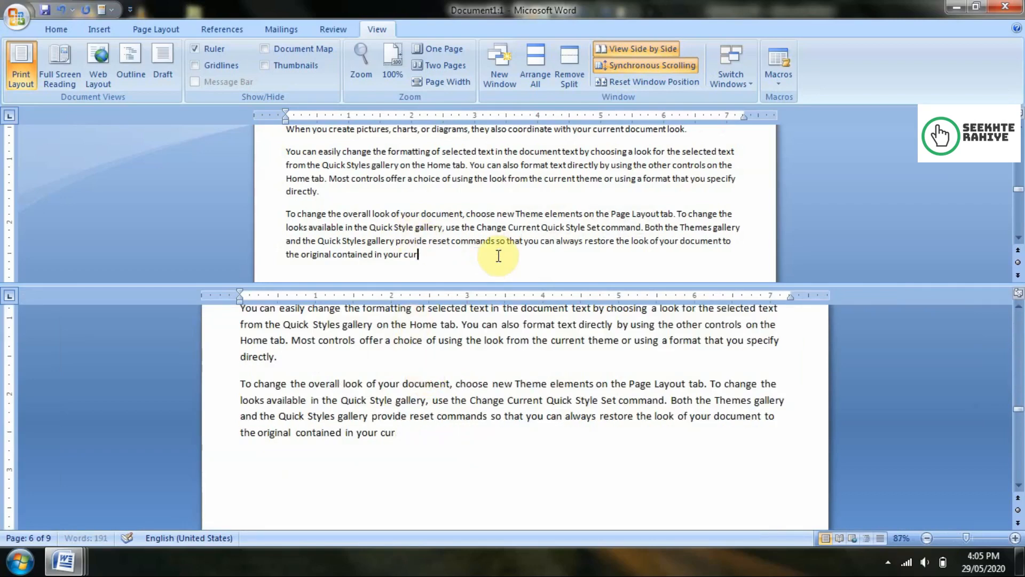
scroll(522, 391, down, 1)
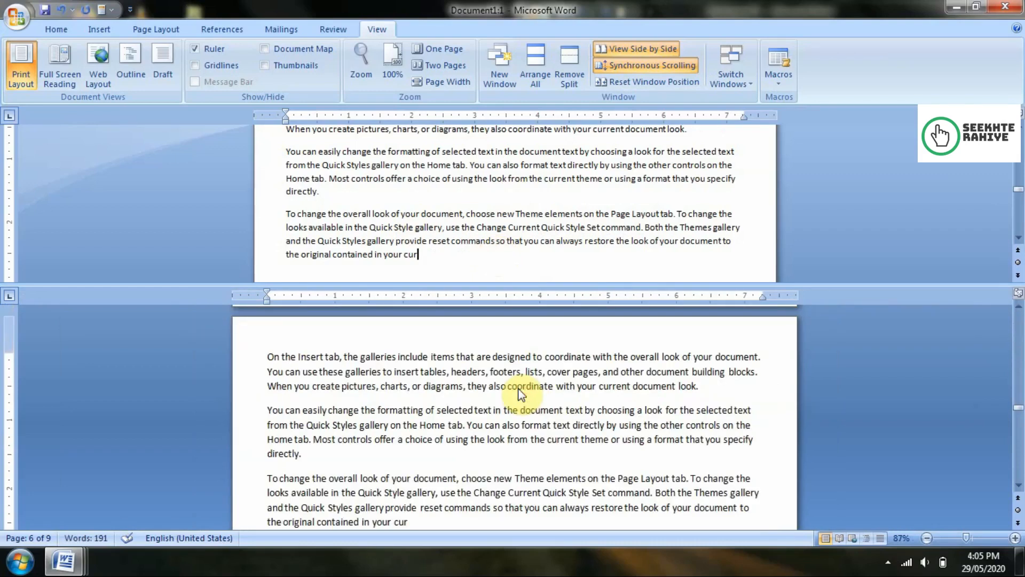
scroll(499, 260, up, 5)
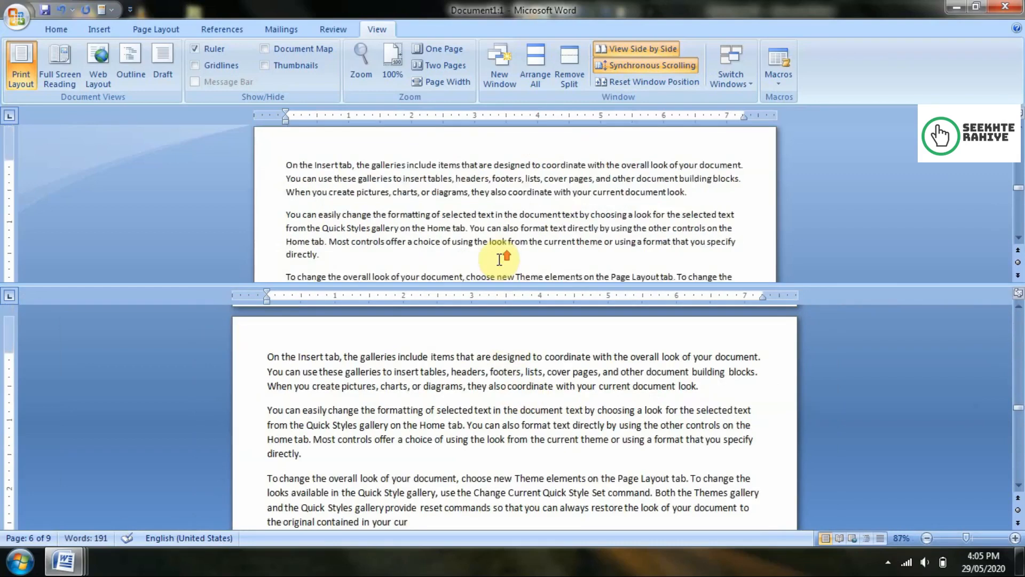
scroll(465, 422, down, 10)
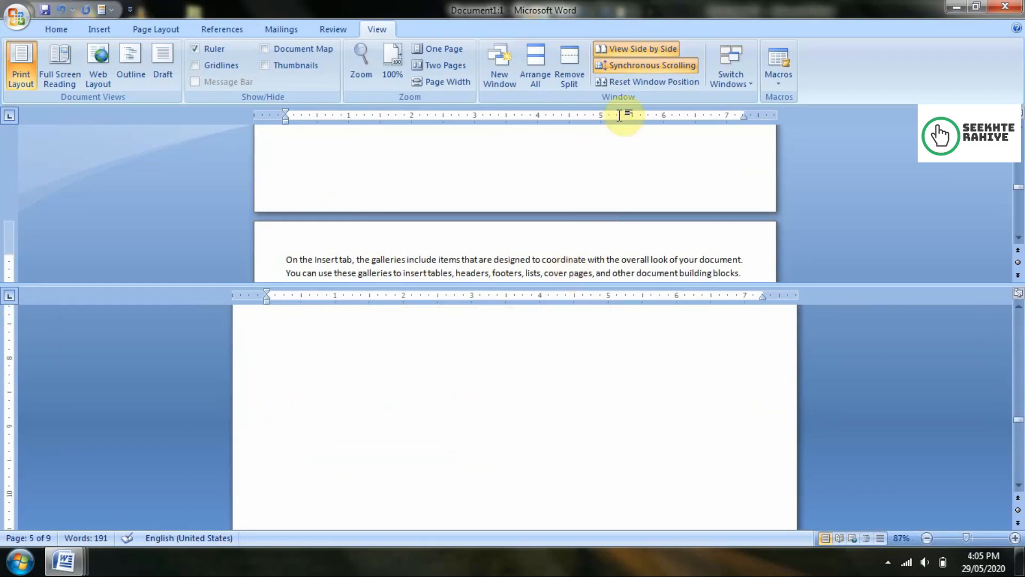
Step: Switch to the Document1:4 window, return to Document1:1, and switch to Document1:3
click(714, 75)
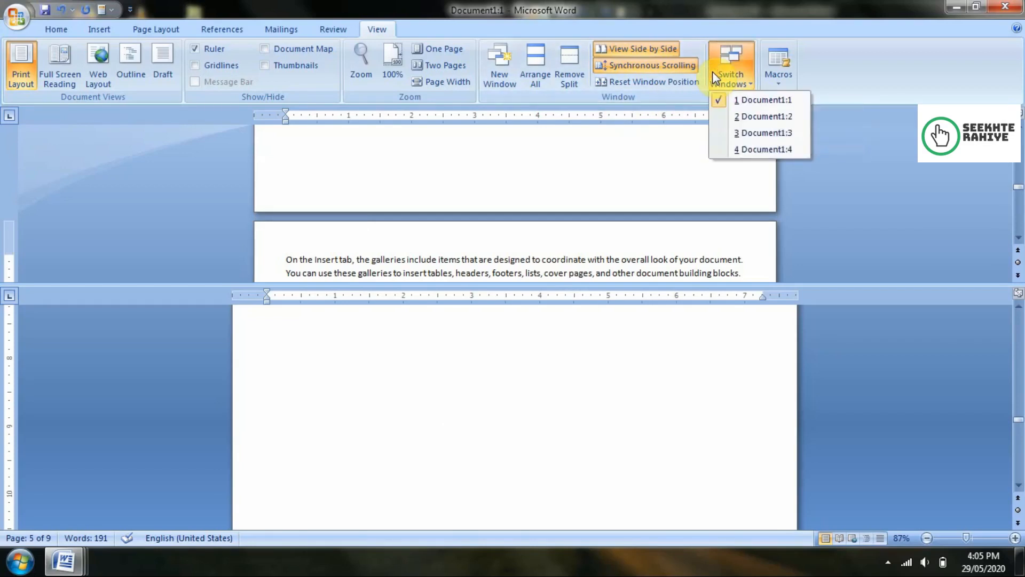
click(727, 149)
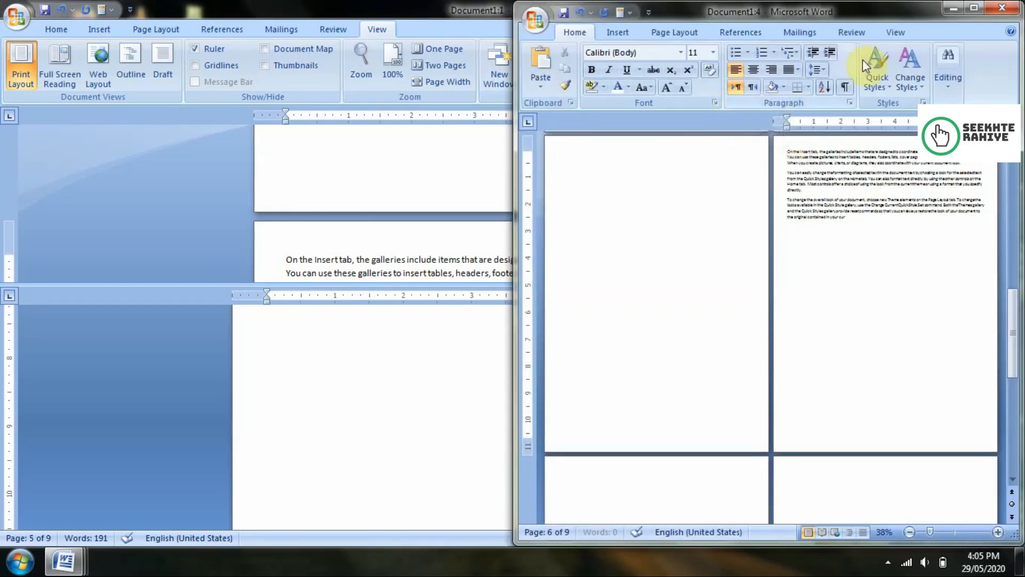
click(483, 20)
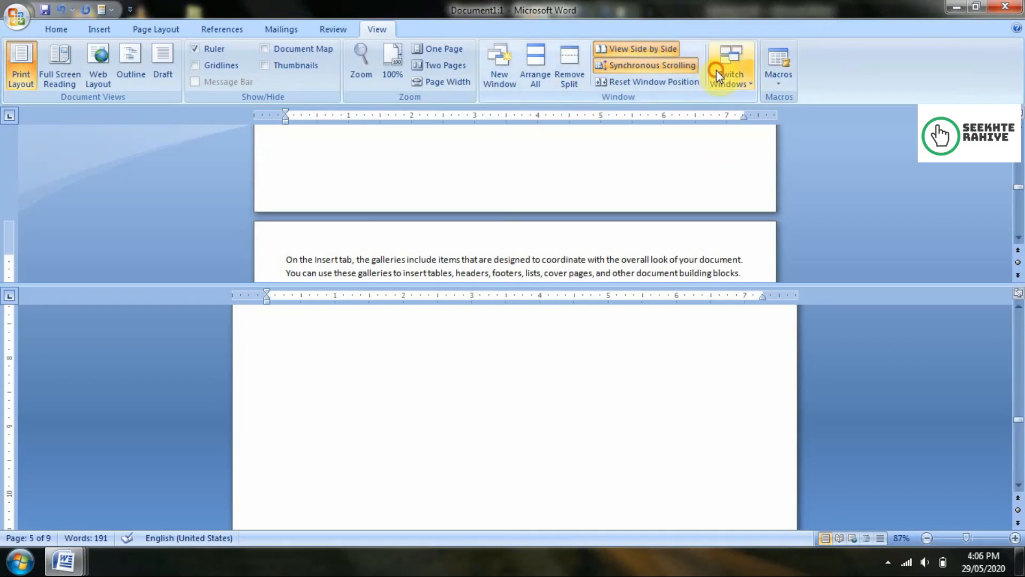
click(730, 69)
click(736, 134)
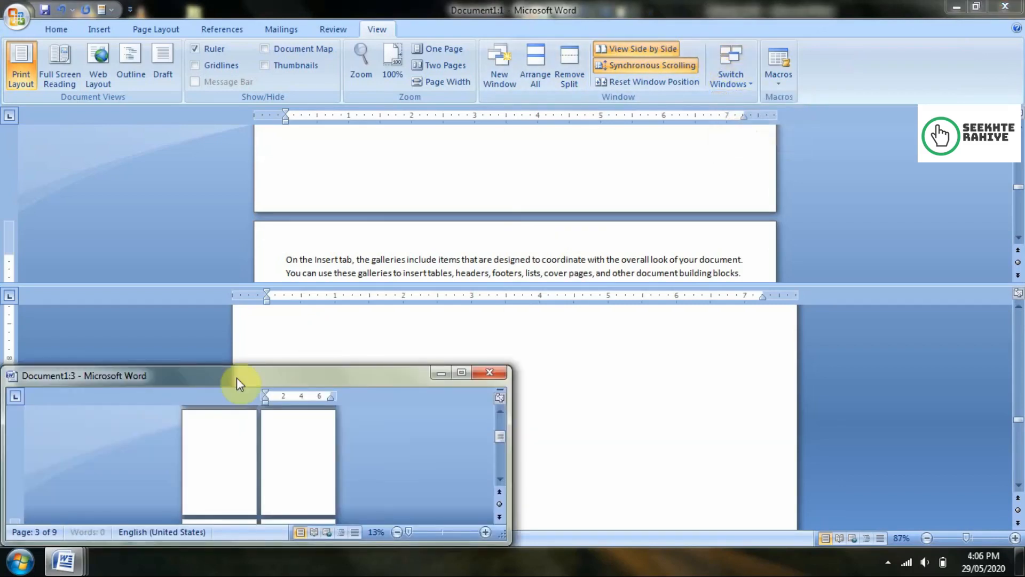
Step: Close all the open Document1 windows without saving the changes
click(490, 372)
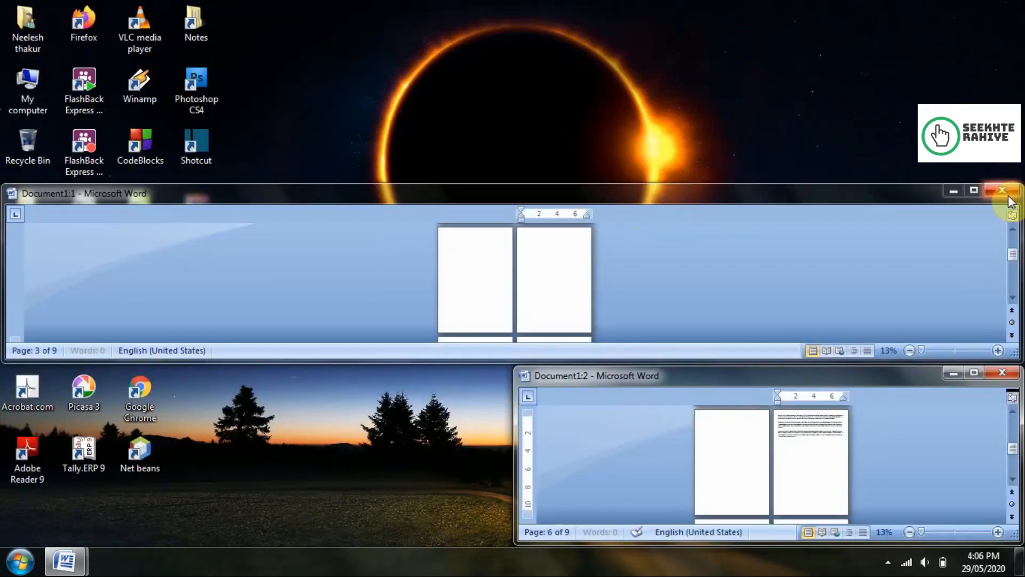
click(998, 190)
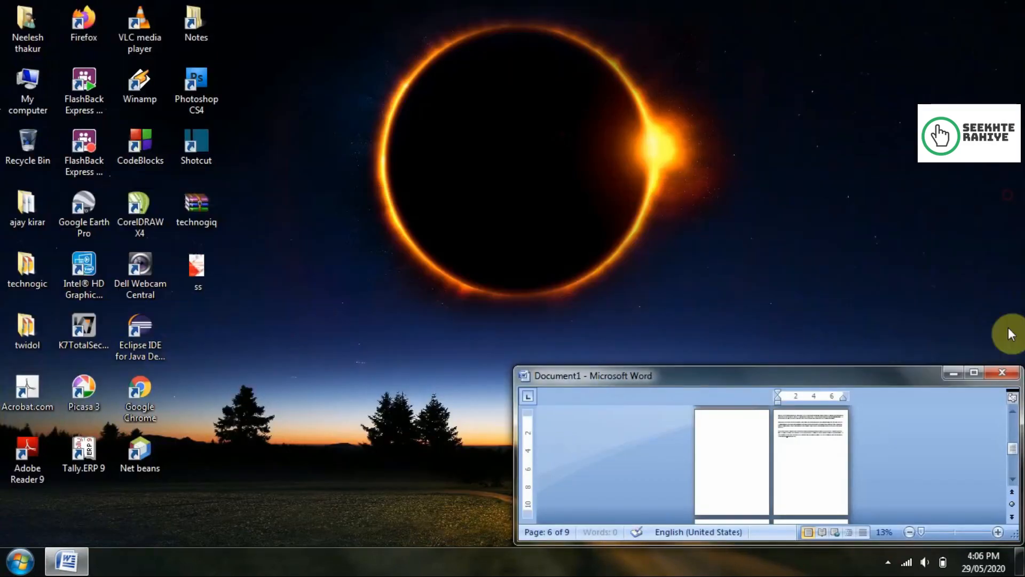
click(1013, 372)
click(503, 322)
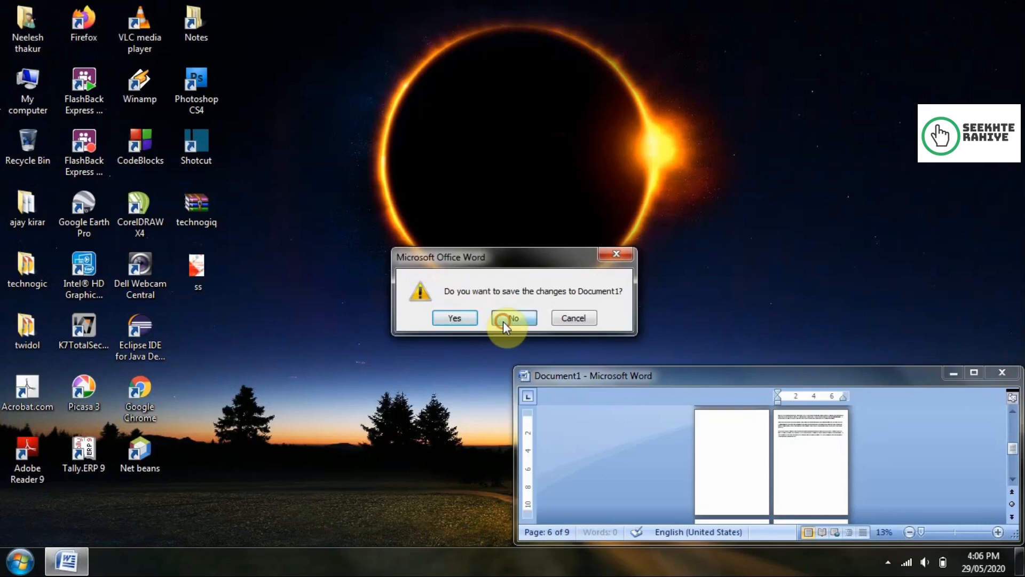
click(505, 322)
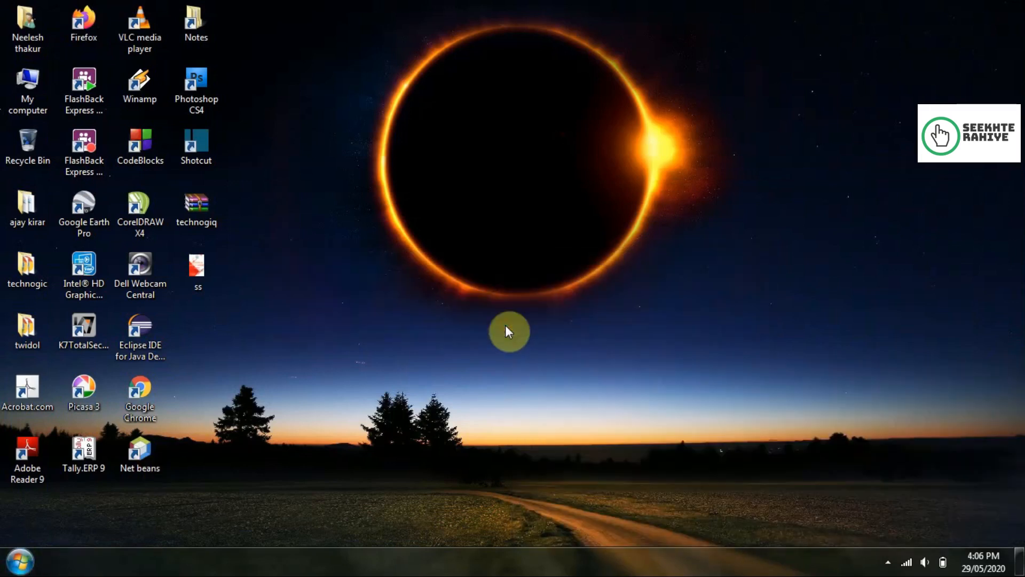
Step: Reopen Microsoft Word with a blank document, maximize its window, and enlarge the page view
click(19, 561)
click(81, 270)
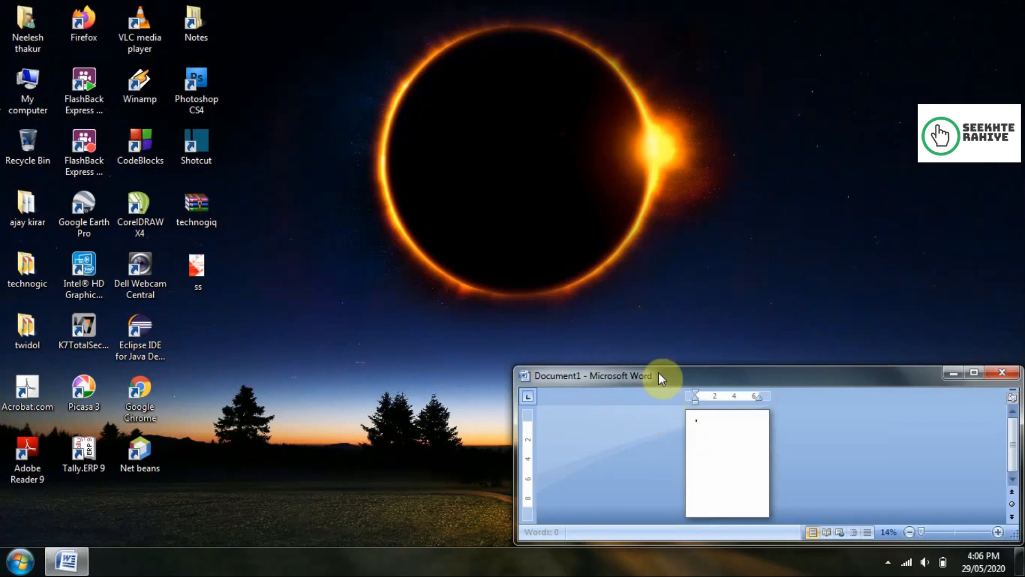
double_click(658, 372)
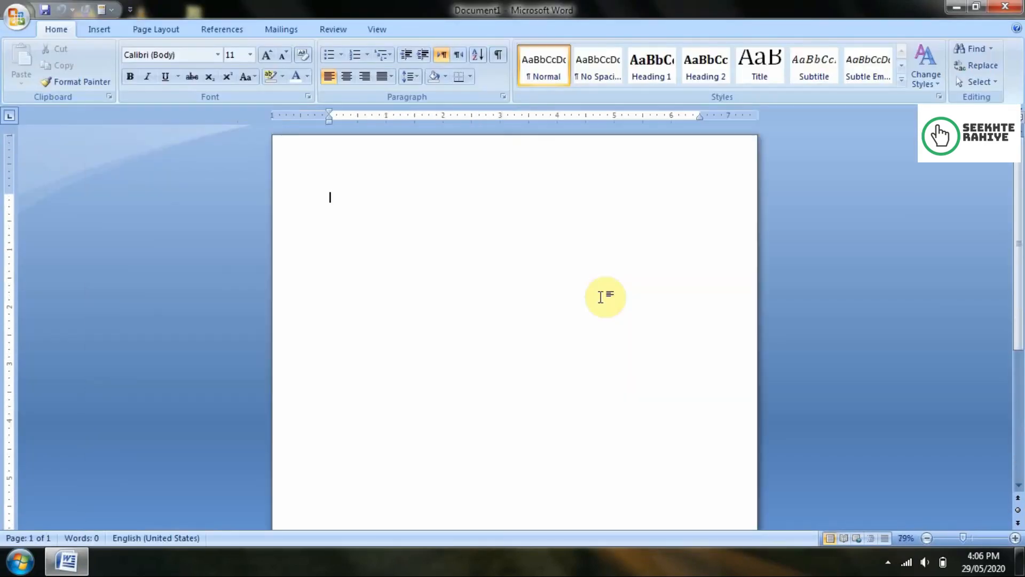
scroll(600, 297, up, 2)
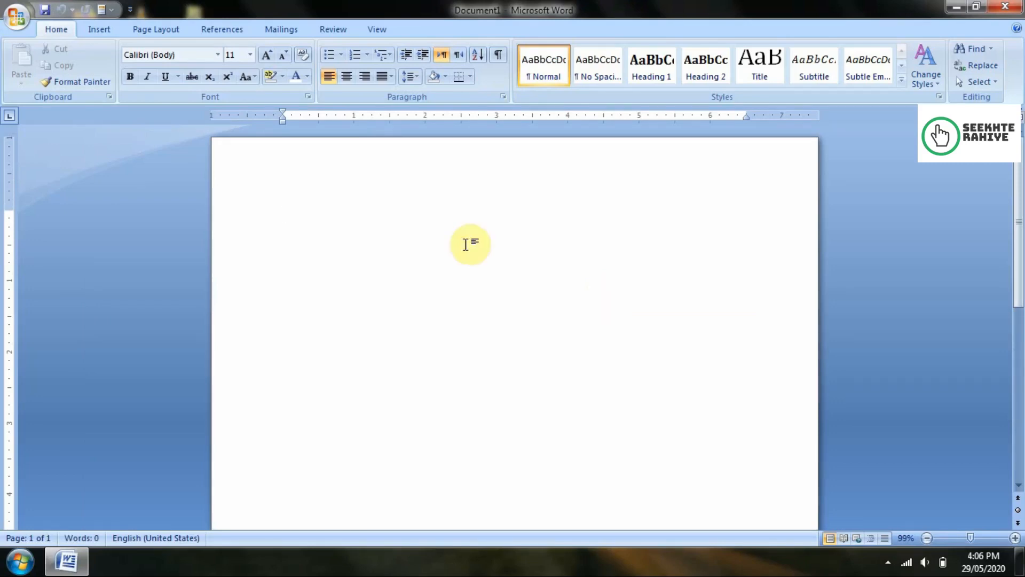
Step: Start recording a macro named "demo", stored in All Documents (Normal.dotm)
click(377, 29)
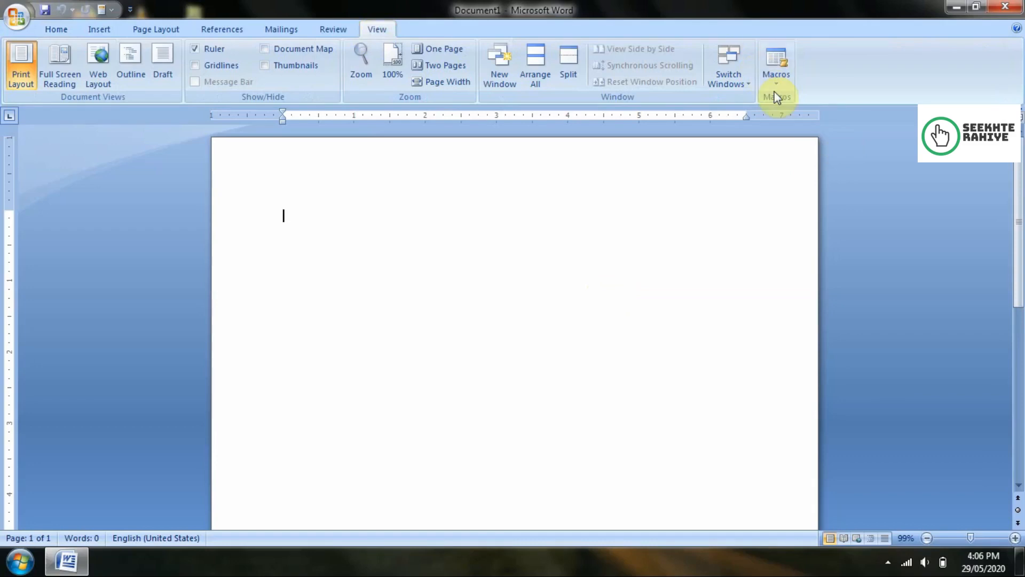
text(=)
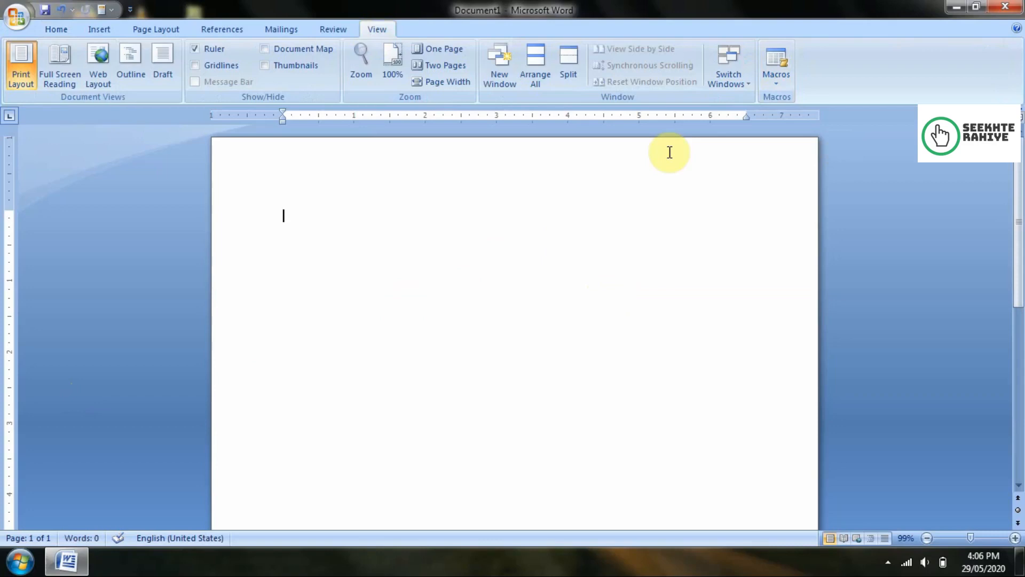
click(766, 85)
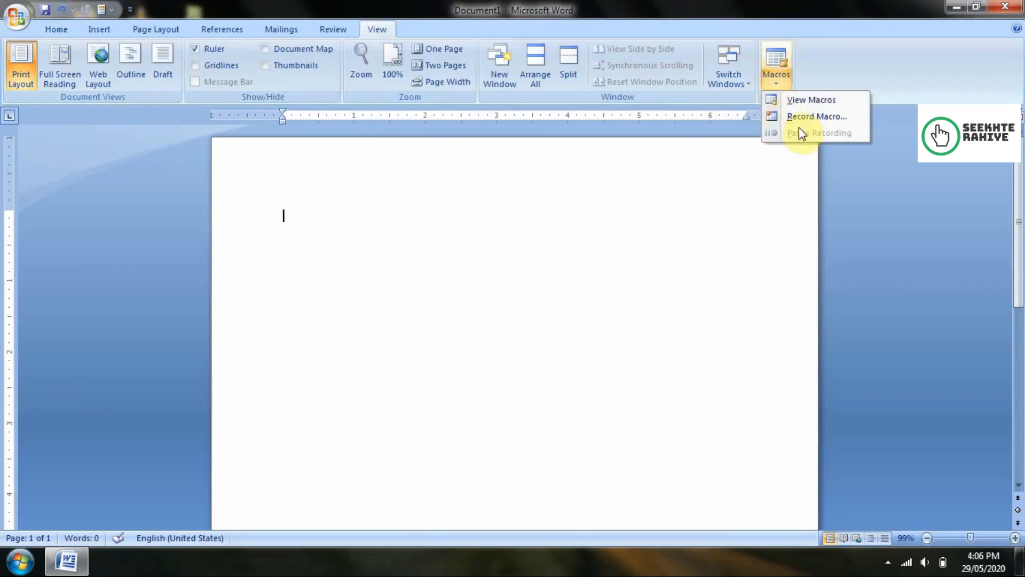
click(795, 112)
drag(418, 204, 237, 206)
key(BackSpace)
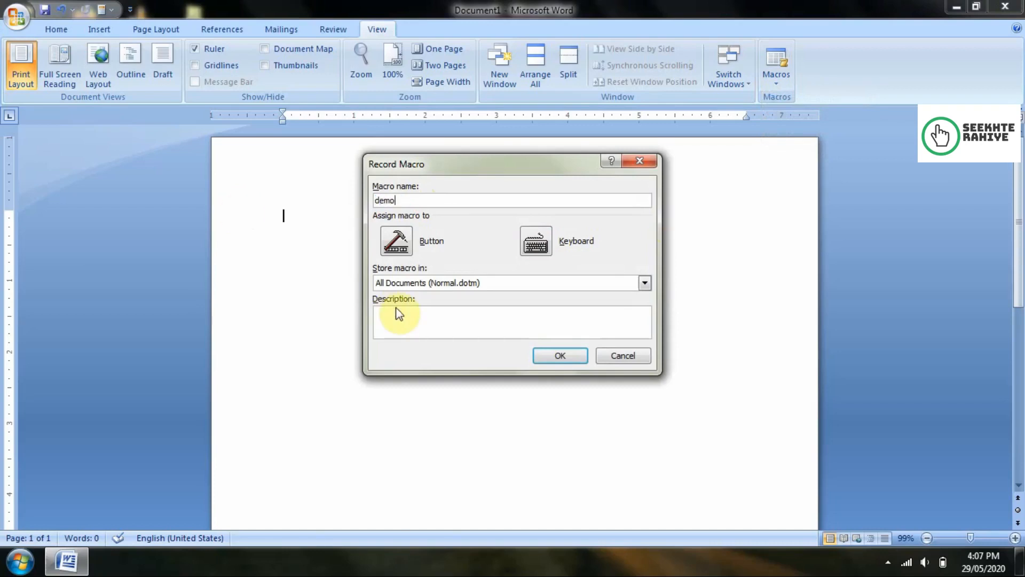
click(536, 360)
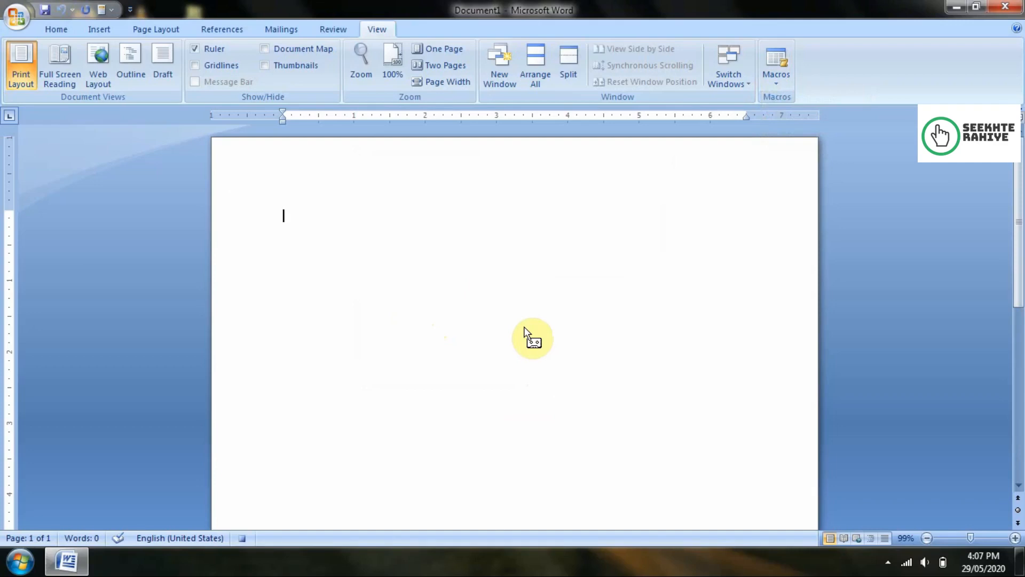
Step: Enter the text "India is a great country and there people are unite by patriotism" in the document
text(In)
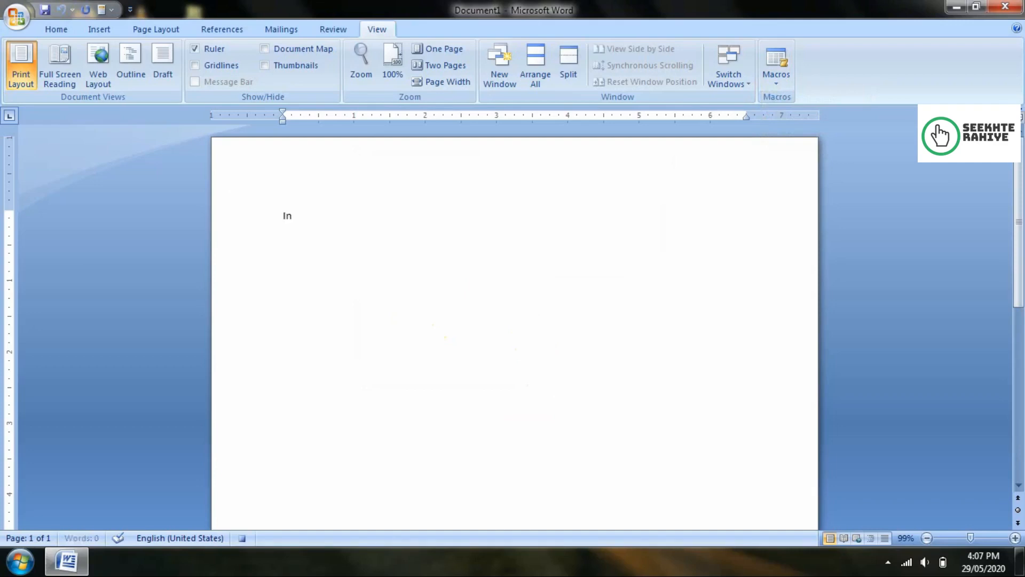
text(dia is a great country)
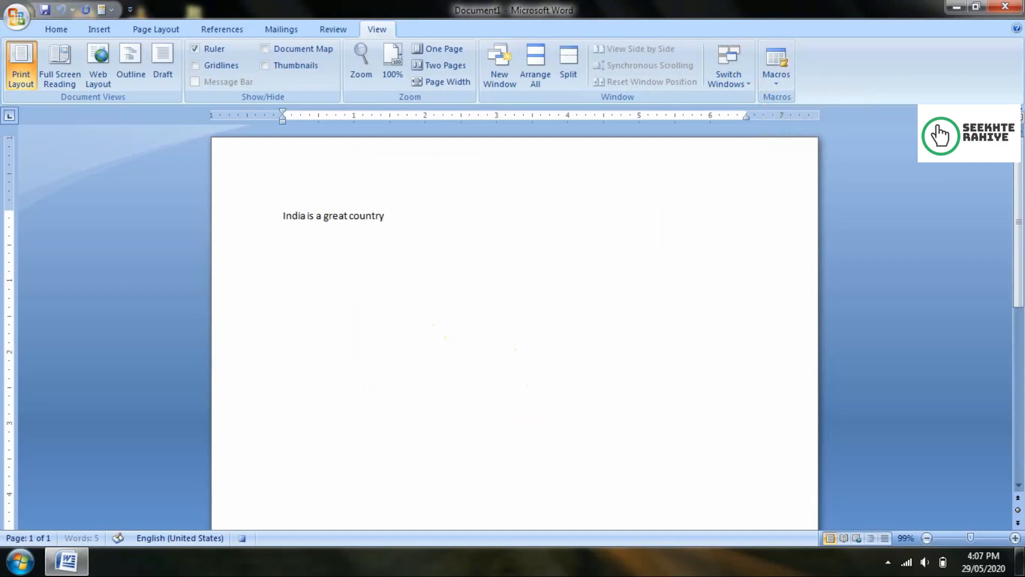
text( and there ar)
key(BackSpace)
key(BackSpace)
text(0p)
key(BackSpace)
key(BackSpace)
text(people are )
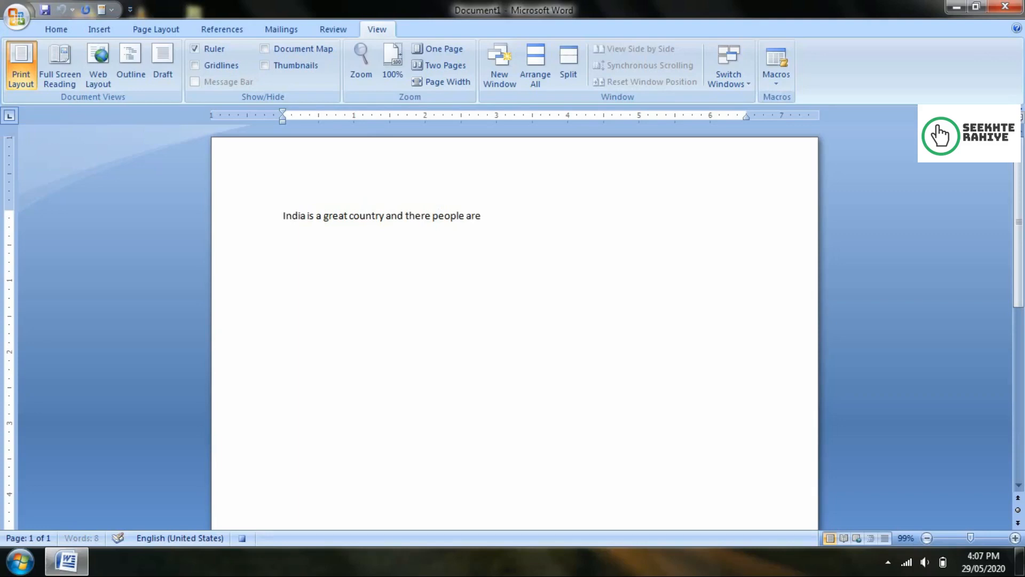
text(unite by)
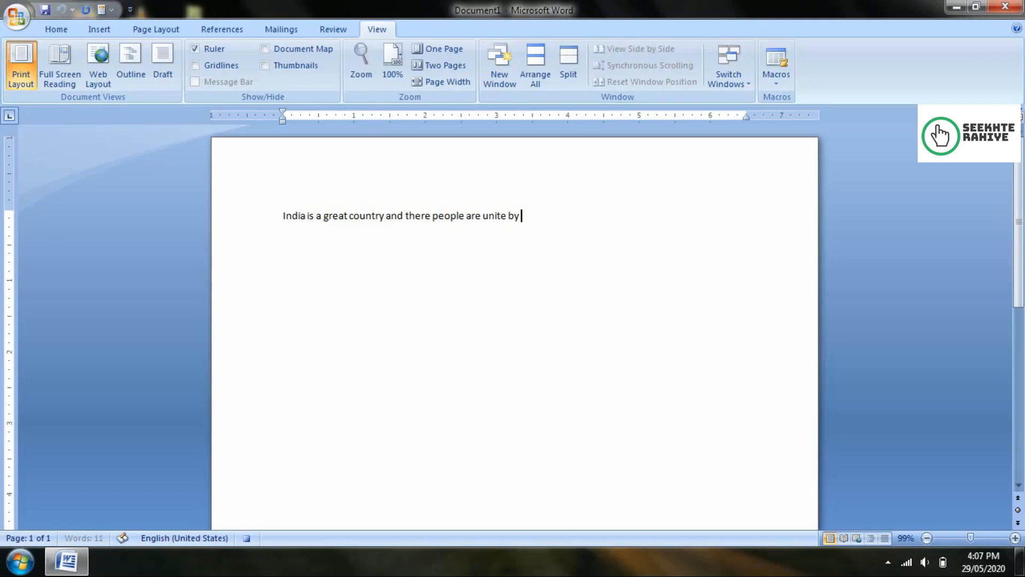
text(patriotism)
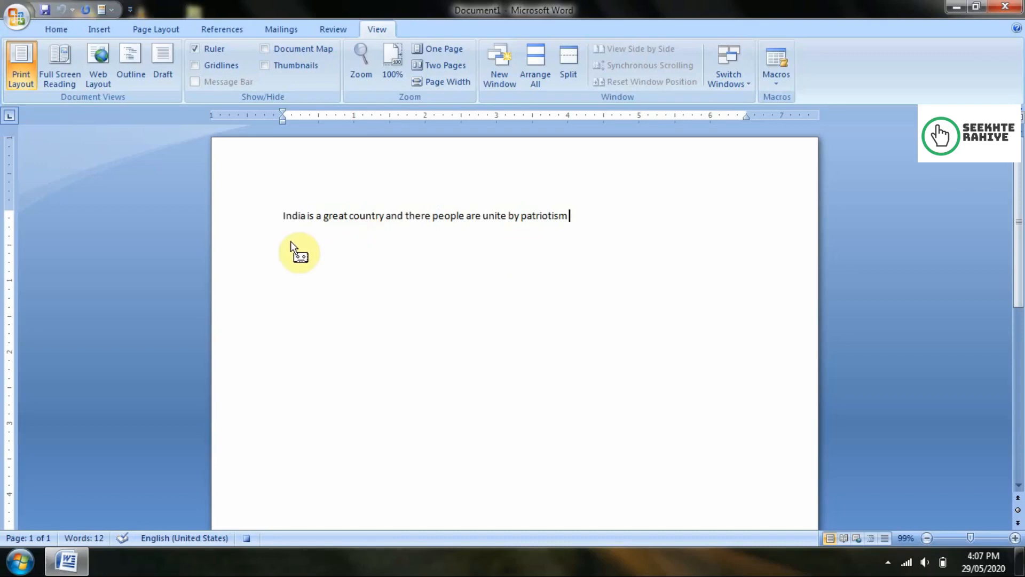
Step: Stop the macro recording and close the document without saving the changes
click(774, 80)
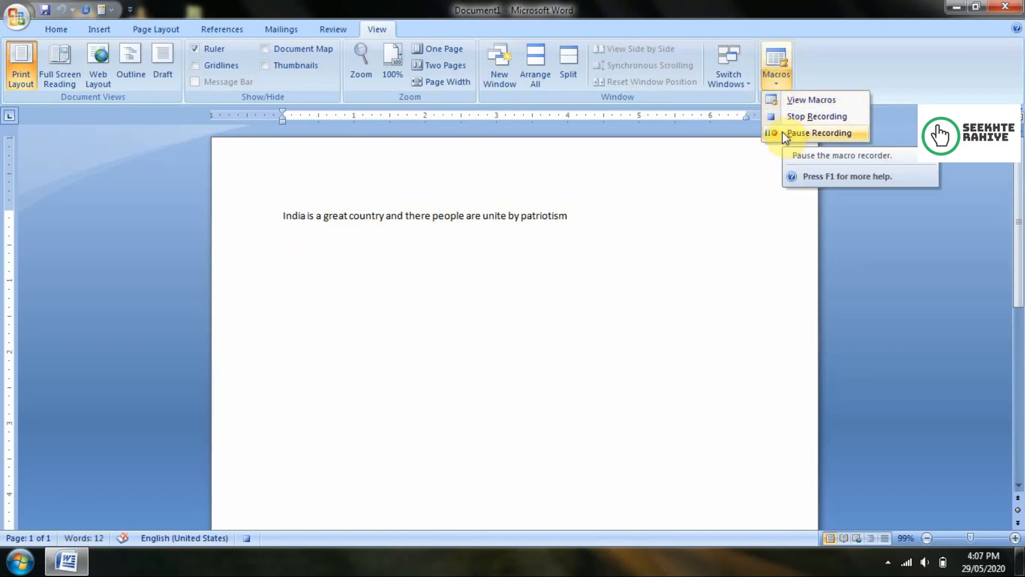
click(790, 116)
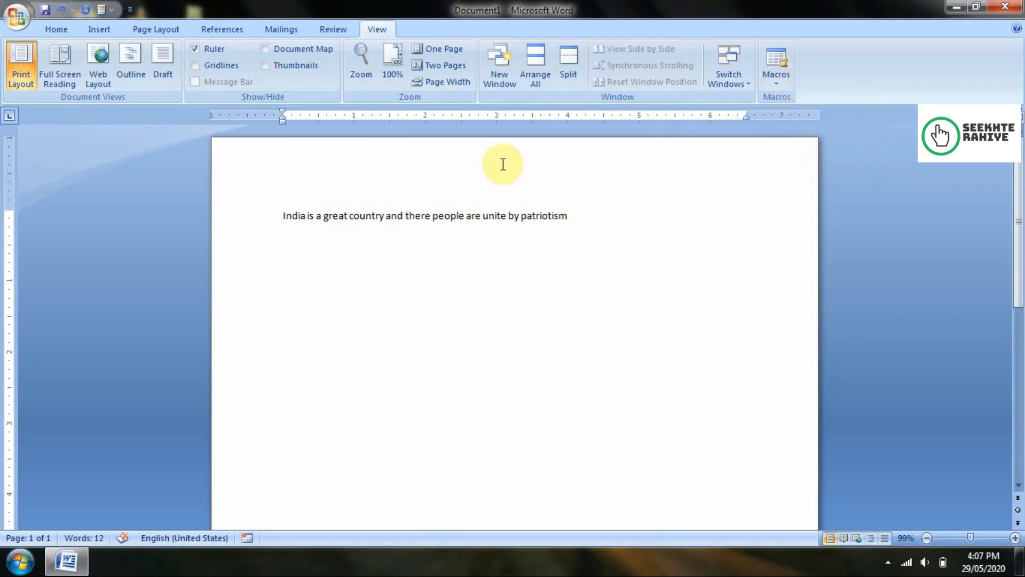
drag(684, 245, 271, 221)
click(1004, 7)
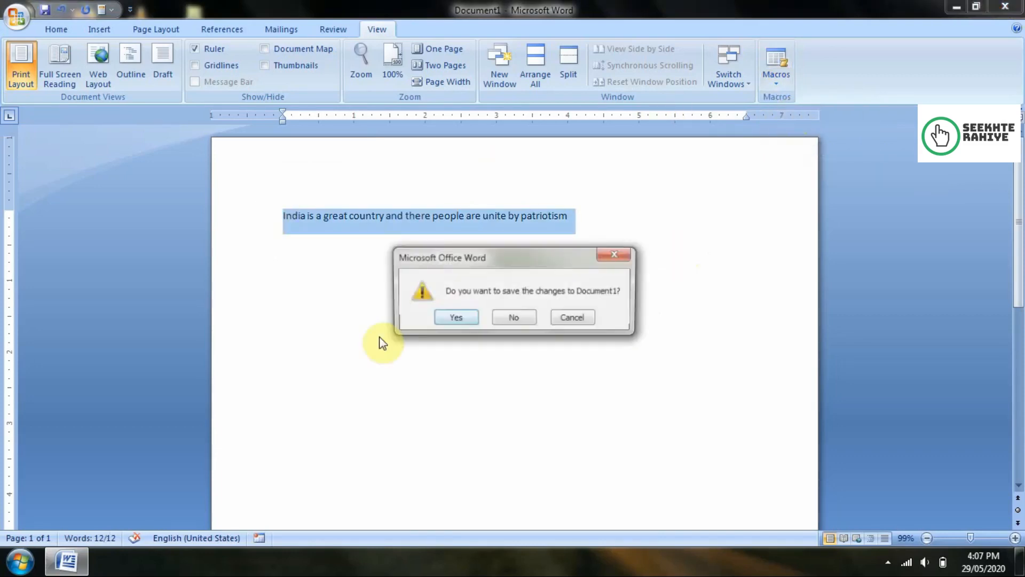
click(511, 317)
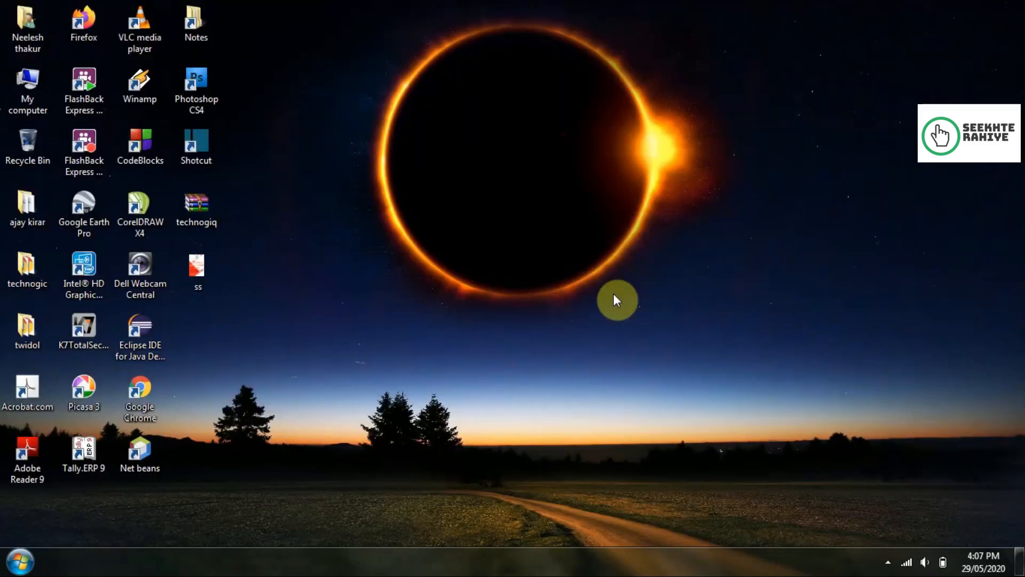
Step: Reopen Microsoft Word with a blank document and run the recorded "demo" macro
click(19, 561)
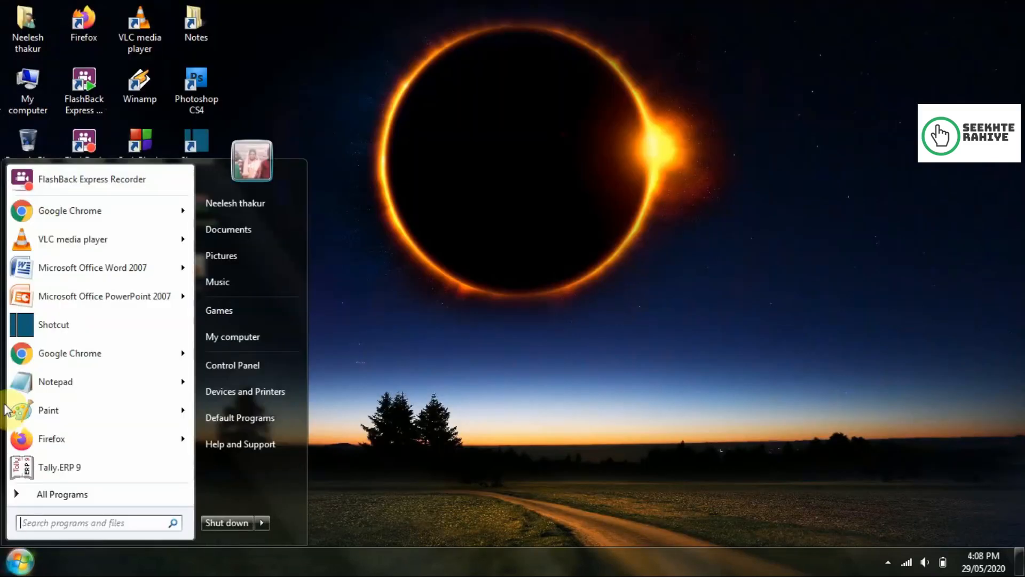
click(41, 279)
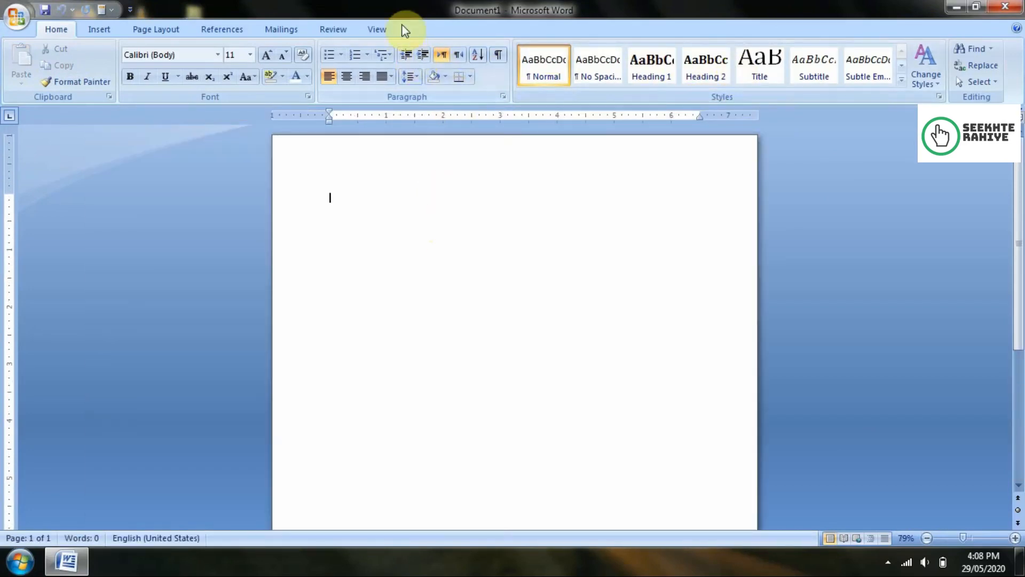
click(383, 29)
click(775, 80)
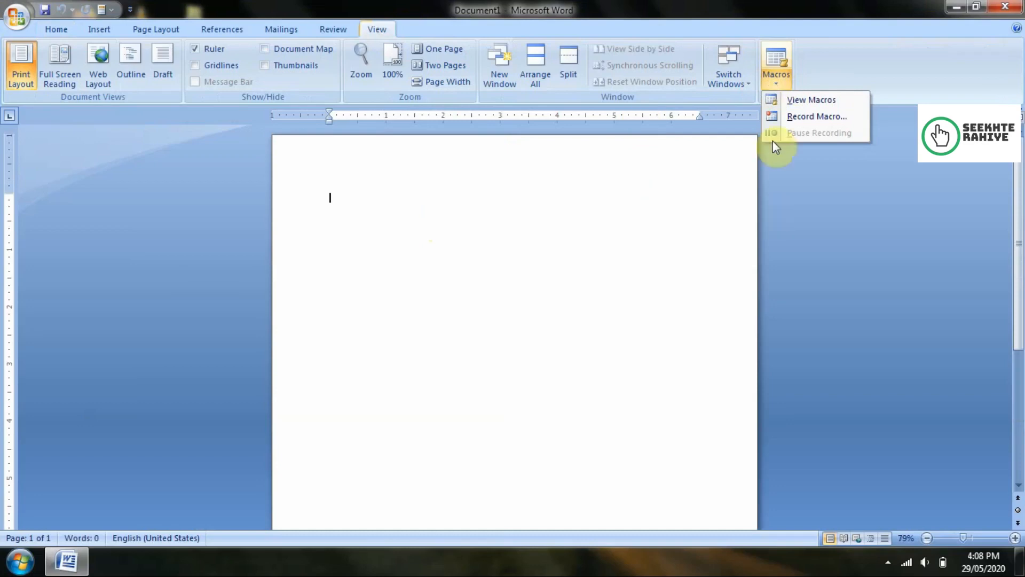
click(783, 99)
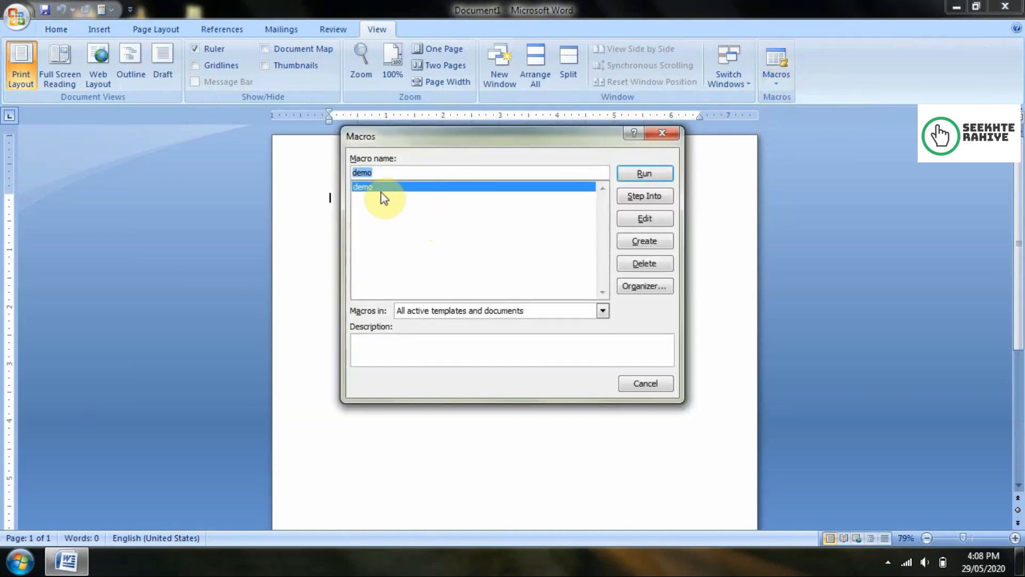
click(630, 176)
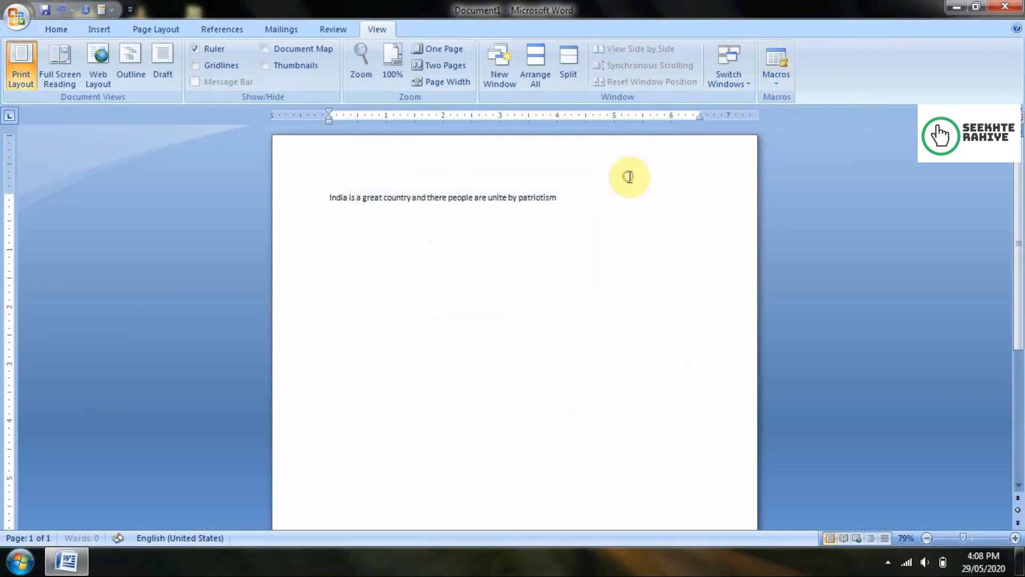
Step: Examine the sentence inserted by the macro by highlighting it in the document
drag(667, 204, 337, 197)
click(607, 204)
drag(607, 204, 328, 198)
click(447, 264)
click(629, 236)
drag(629, 235, 293, 215)
click(481, 326)
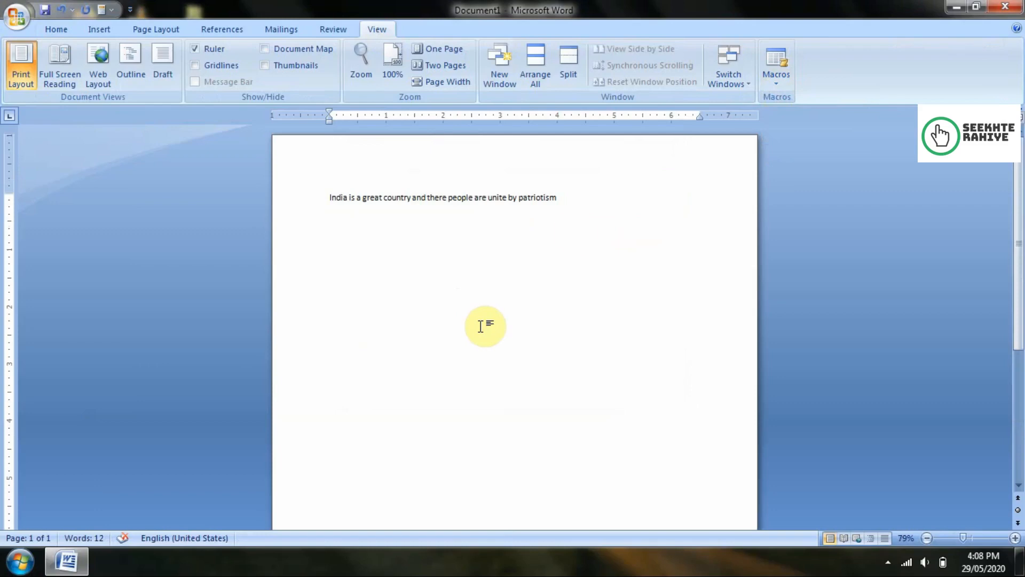
drag(578, 208, 321, 197)
click(638, 239)
click(284, 196)
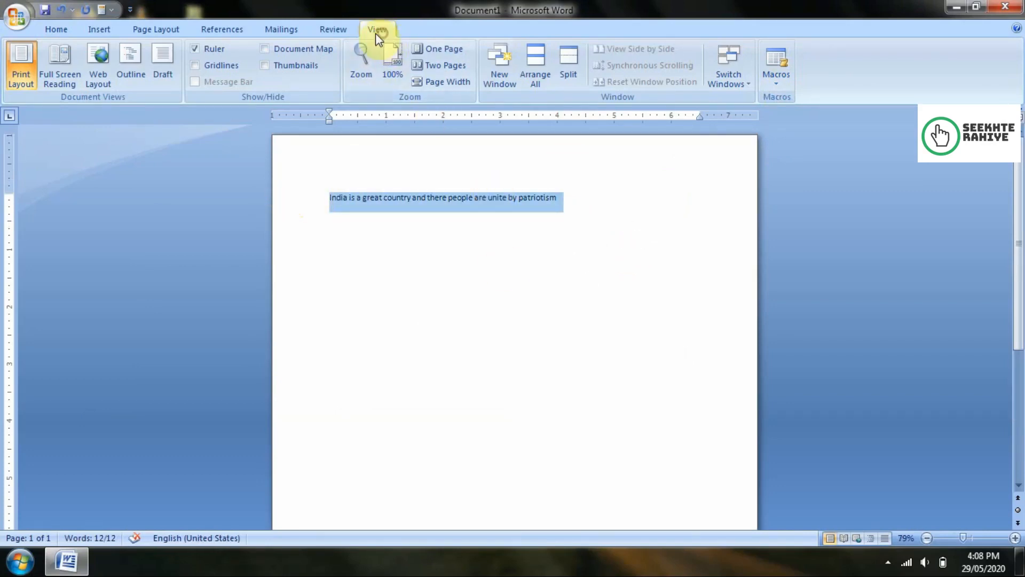
Step: Delete all the text in the document
click(649, 218)
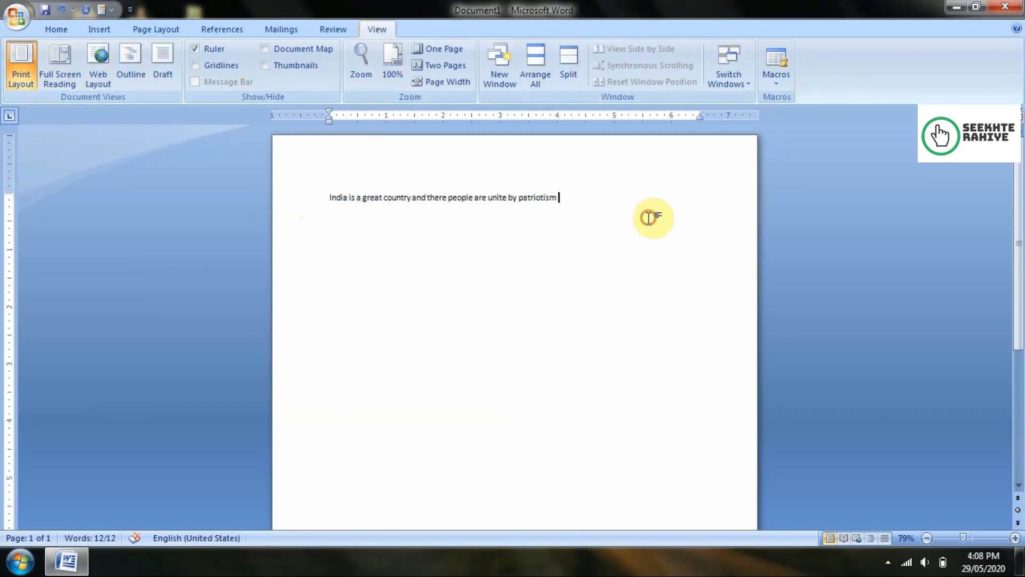
key(ctrl+a)
key(Delete)
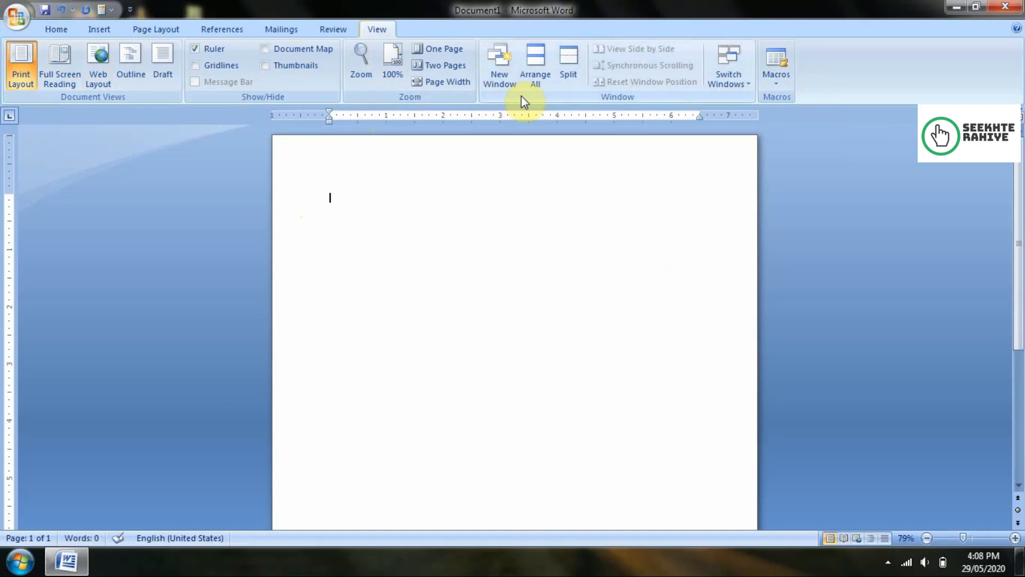
Step: Restore the maximized document window to a smaller size and move it higher up on the desktop
double_click(613, 8)
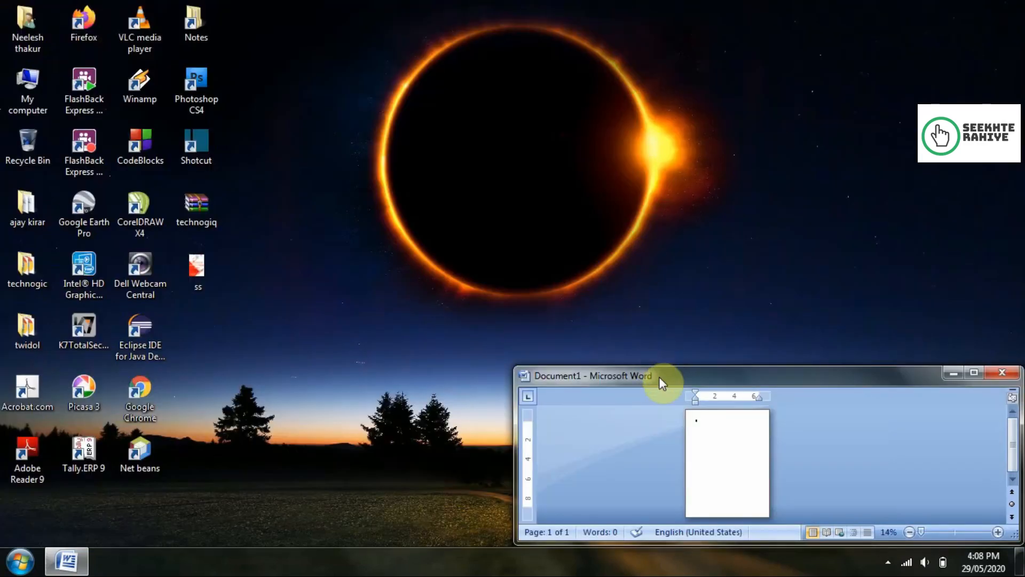
drag(658, 371, 555, 38)
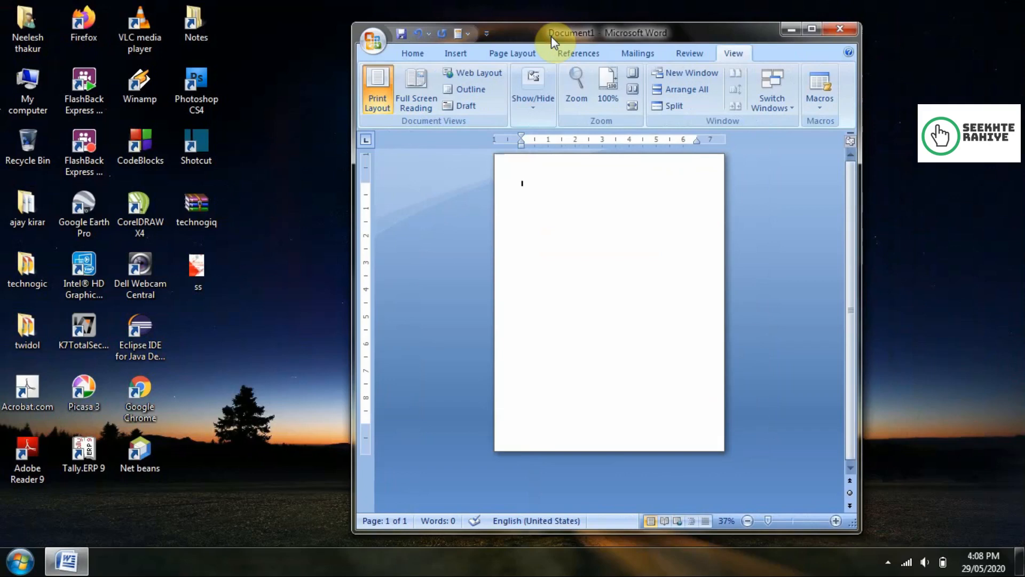